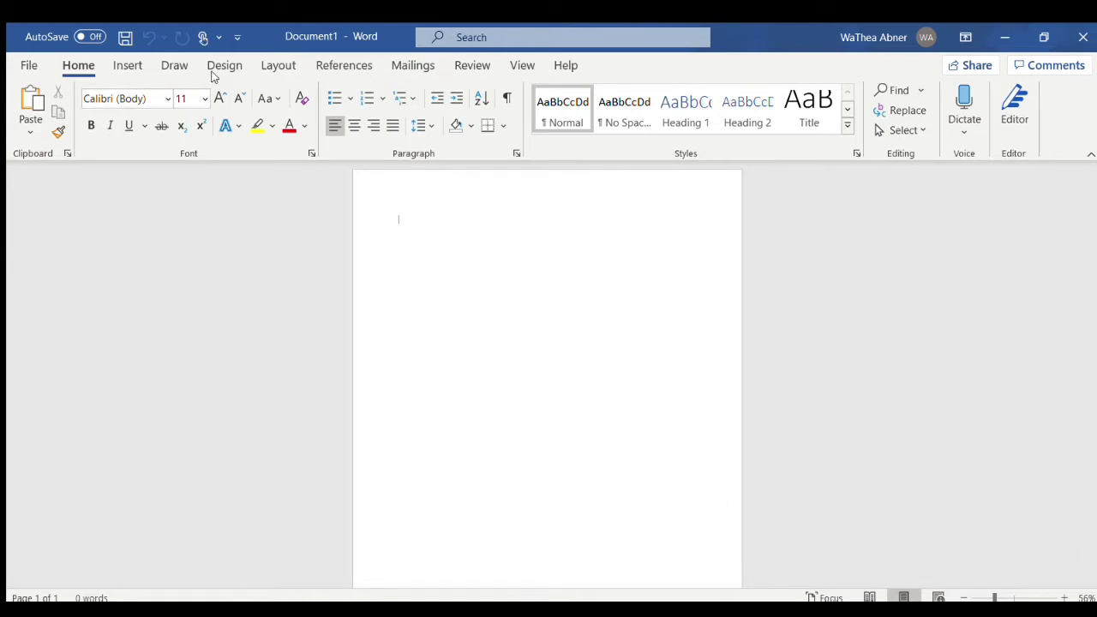
Switch the page to landscape and draw a tall rectangle at the top-left.
{"action": "left_click", "coordinate": [279, 65]}
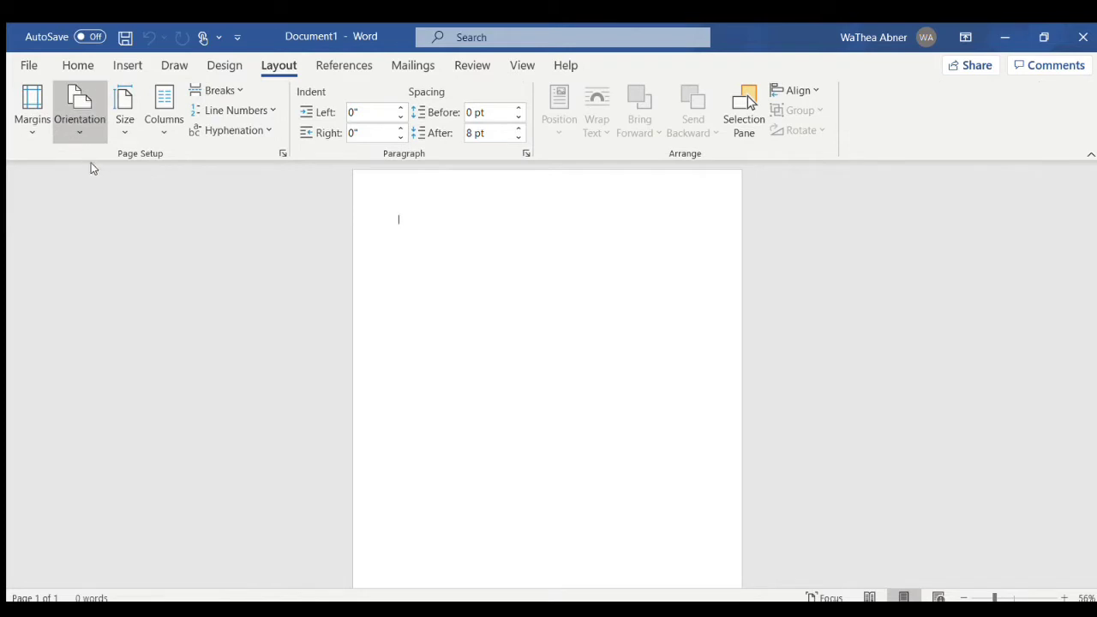
{"action": "left_click", "coordinate": [110, 200]}
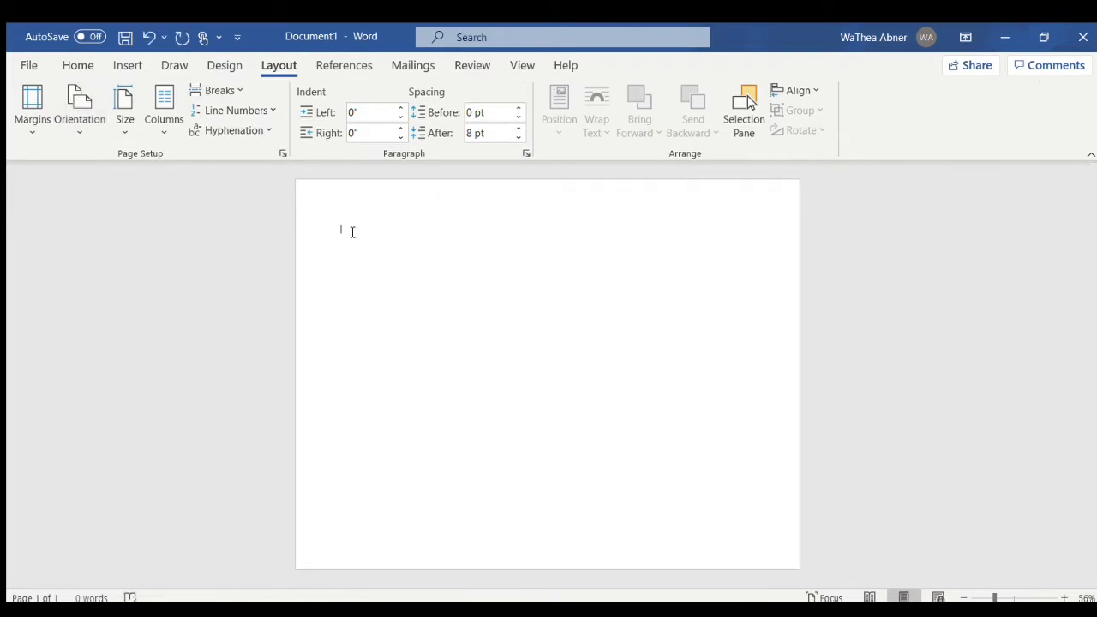
{"action": "left_click", "coordinate": [127, 65]}
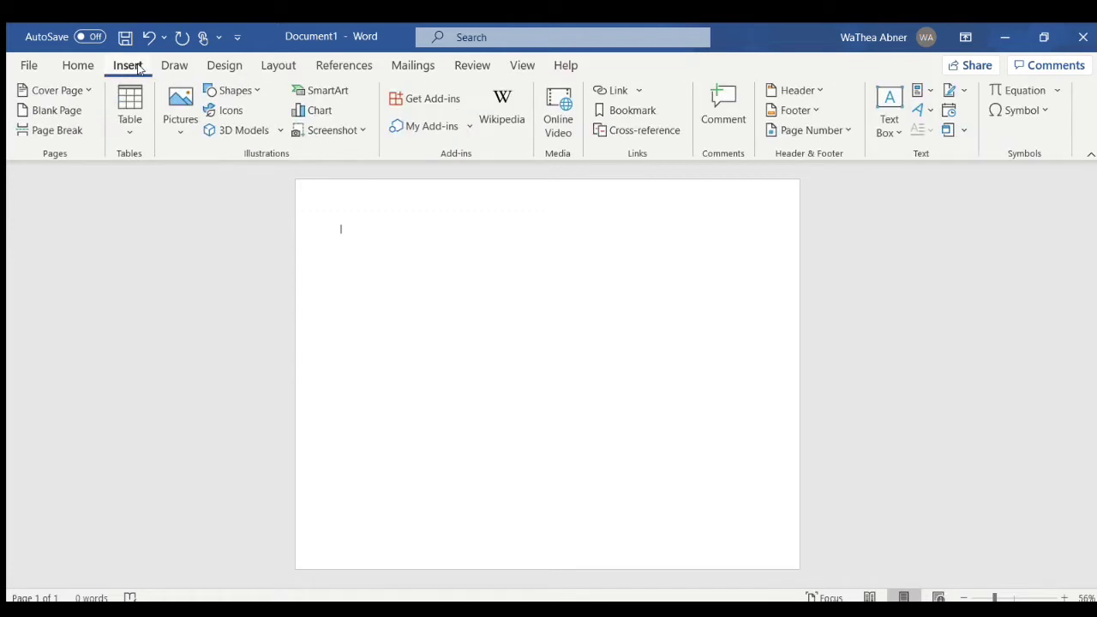
{"action": "left_click", "coordinate": [230, 90]}
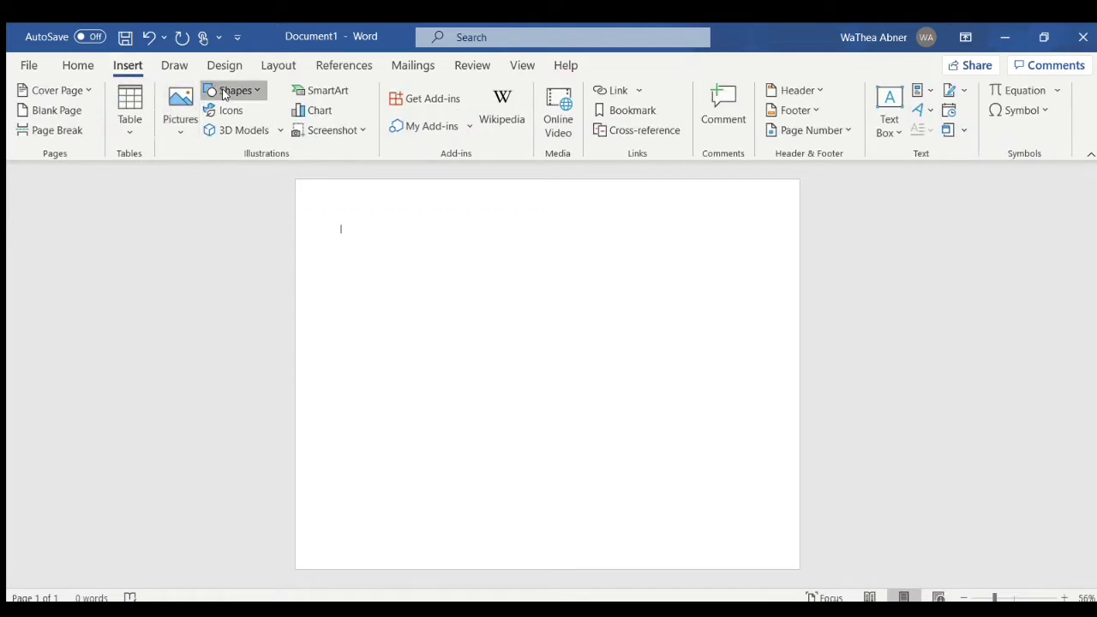
{"action": "left_click", "coordinate": [247, 145]}
{"action": "left_click_drag", "start_coordinate": [307, 220], "coordinate": [428, 527]}
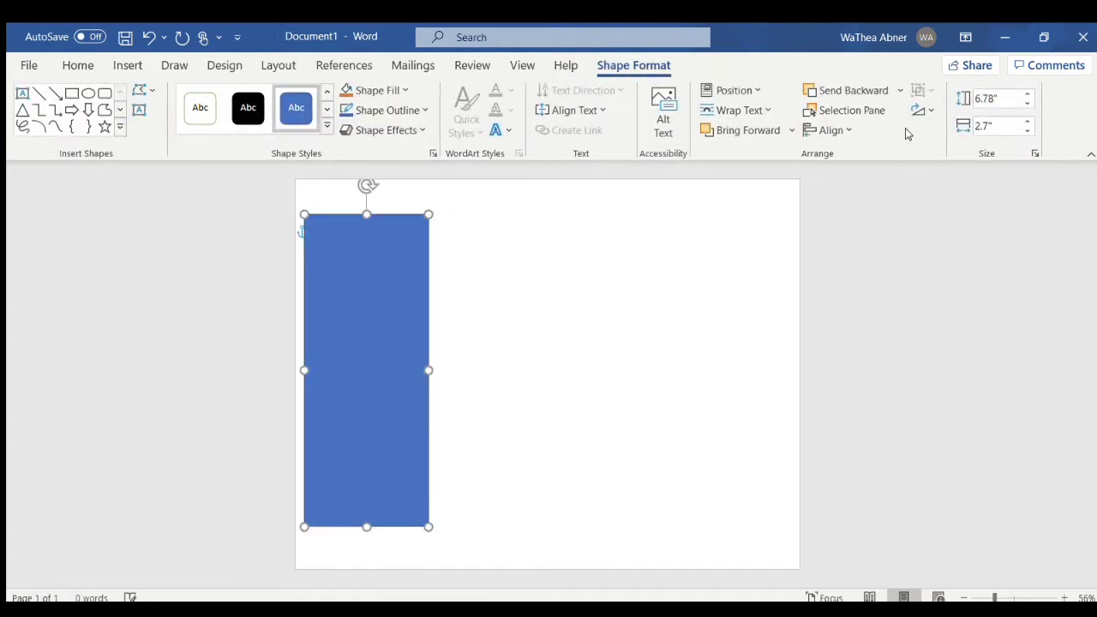
Resize the rectangle to 6.44" high by 2.52" wide.
{"action": "left_click", "coordinate": [992, 97]}
{"action": "key", "text": "BackSpace"}
{"action": "type", "text": "6.44"}
{"action": "key", "text": "Return"}
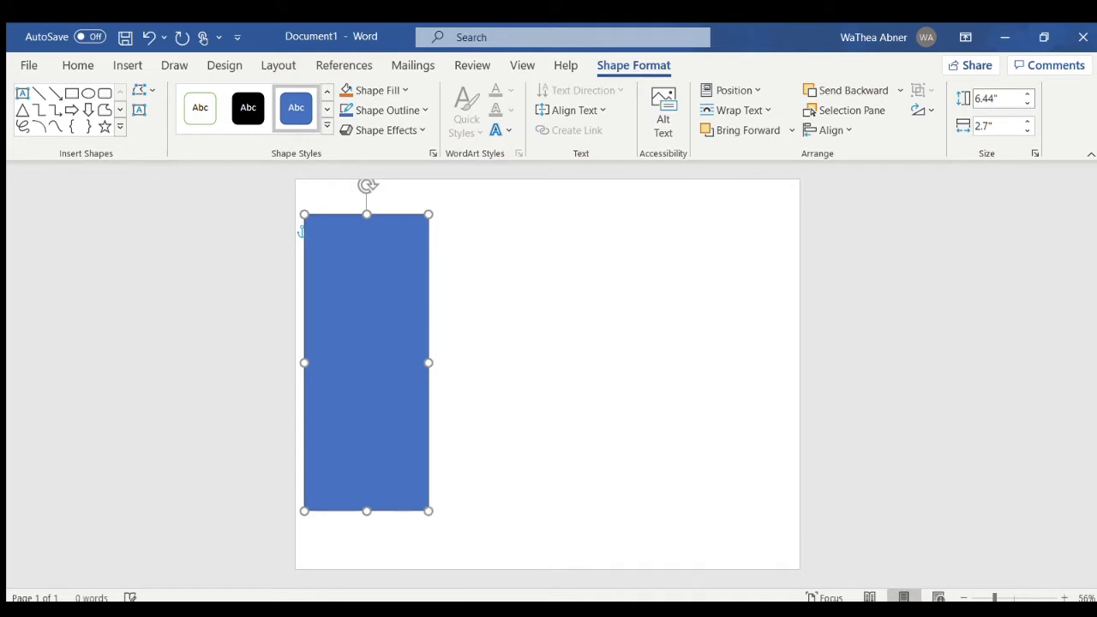
{"action": "left_click", "coordinate": [1006, 124]}
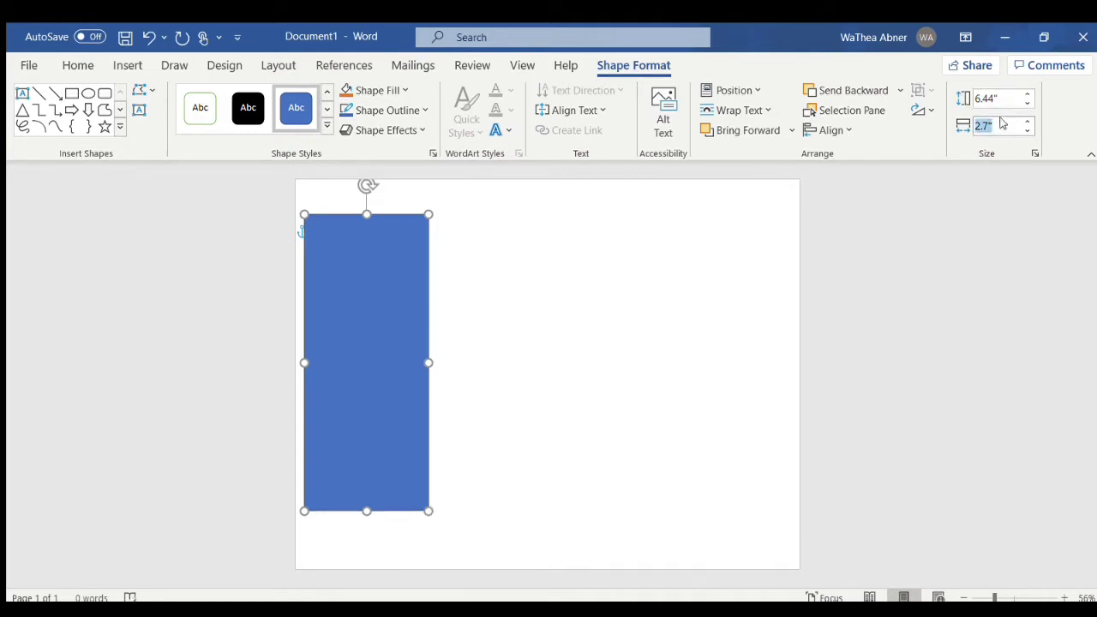
{"action": "key", "text": "BackSpace"}
{"action": "type", "text": "2.52"}
{"action": "key", "text": "Return"}
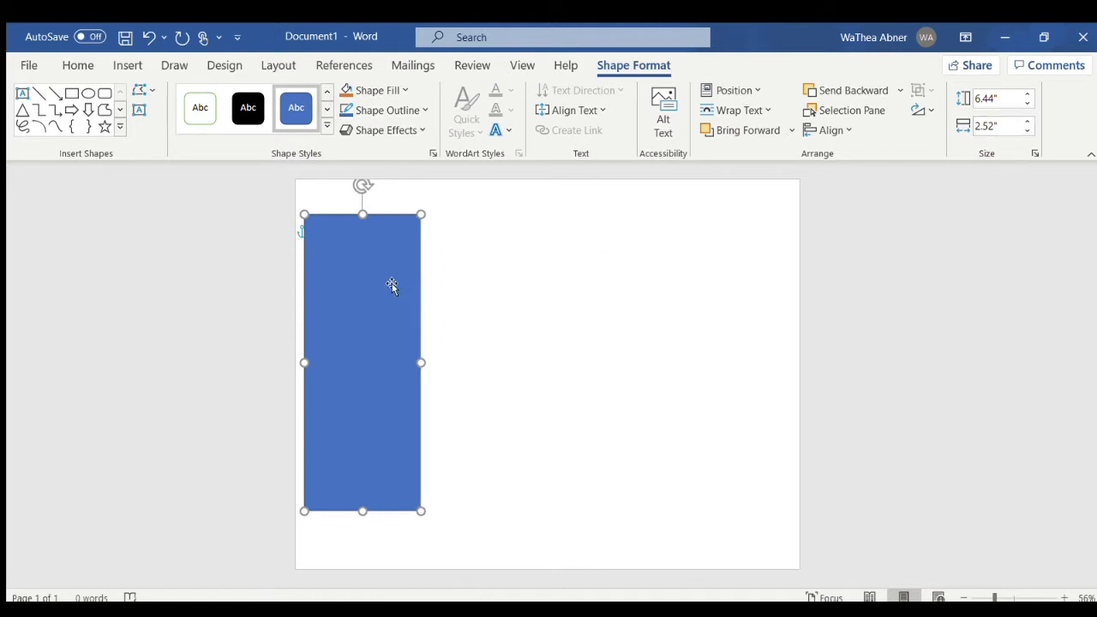
{"action": "left_click", "coordinate": [512, 294]}
Paste a copy of the rectangle and narrow it to 2.32" wide.
{"action": "key", "text": "ctrl+v"}
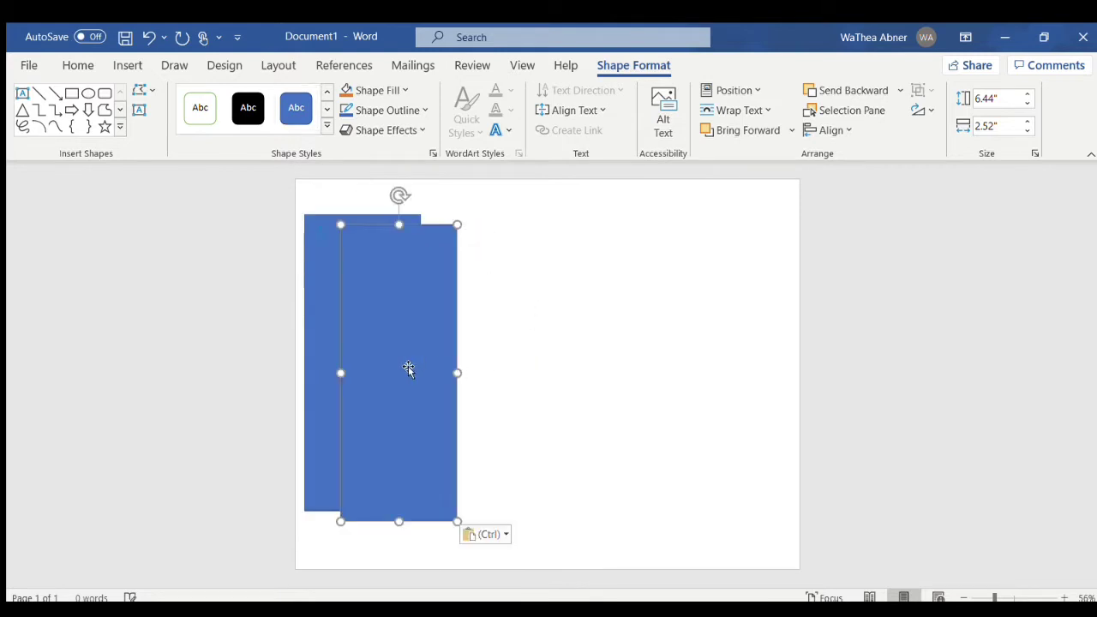
{"action": "left_click_drag", "start_coordinate": [409, 369], "coordinate": [547, 369]}
{"action": "left_click", "coordinate": [1012, 125]}
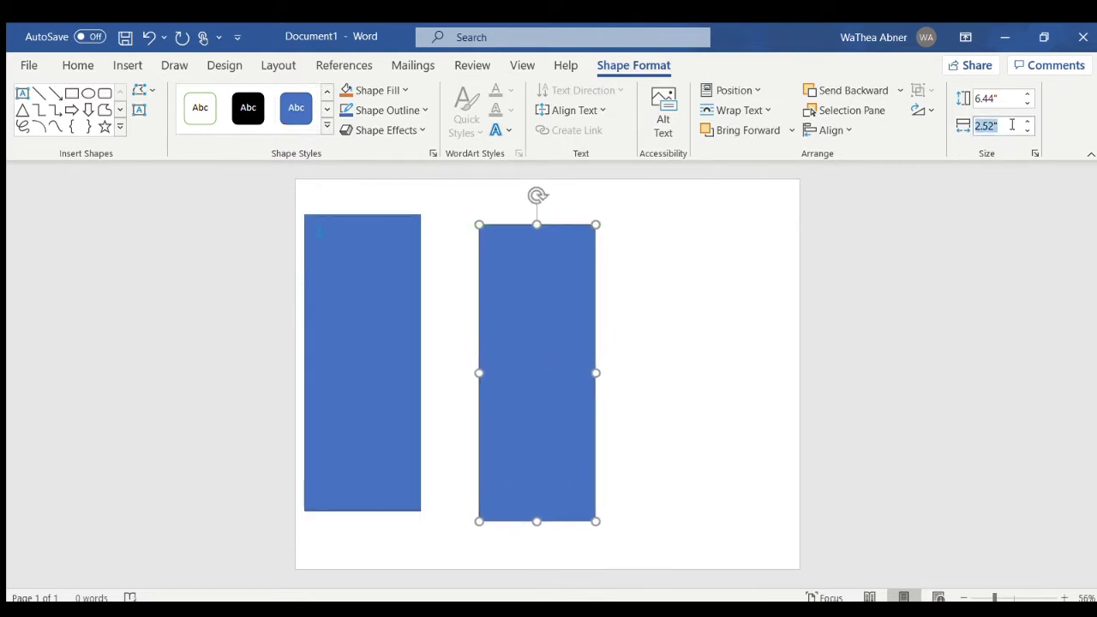
{"action": "key", "text": "BackSpace"}
{"action": "type", "text": "2.32"}
{"action": "key", "text": "Return"}
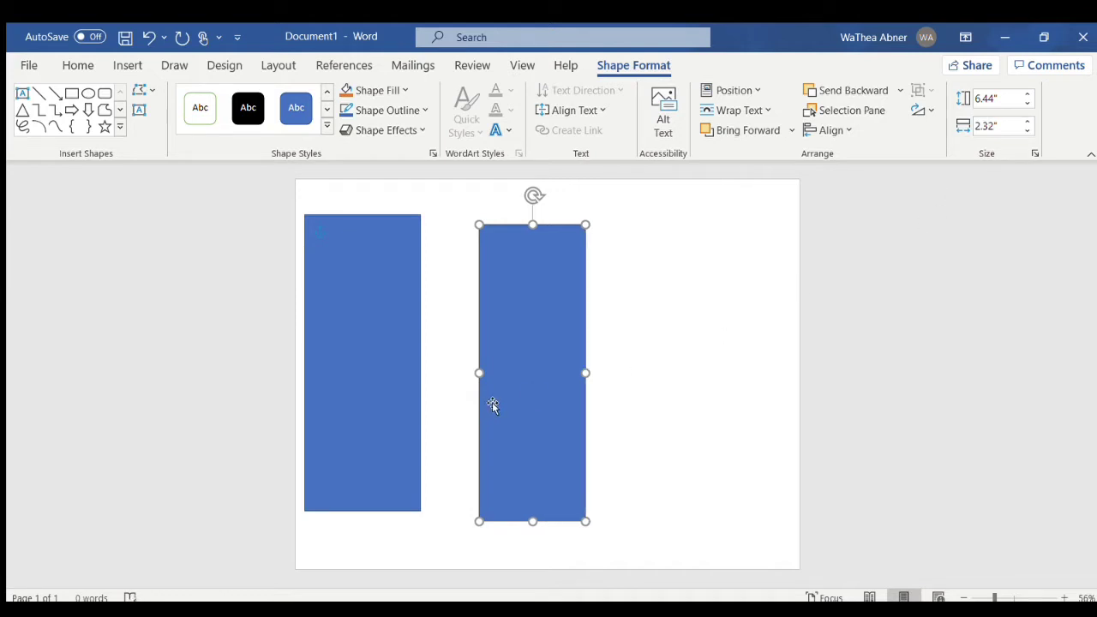
Move the copy to the page's right side, its top level with the left bar.
{"action": "left_click_drag", "start_coordinate": [514, 397], "coordinate": [702, 381]}
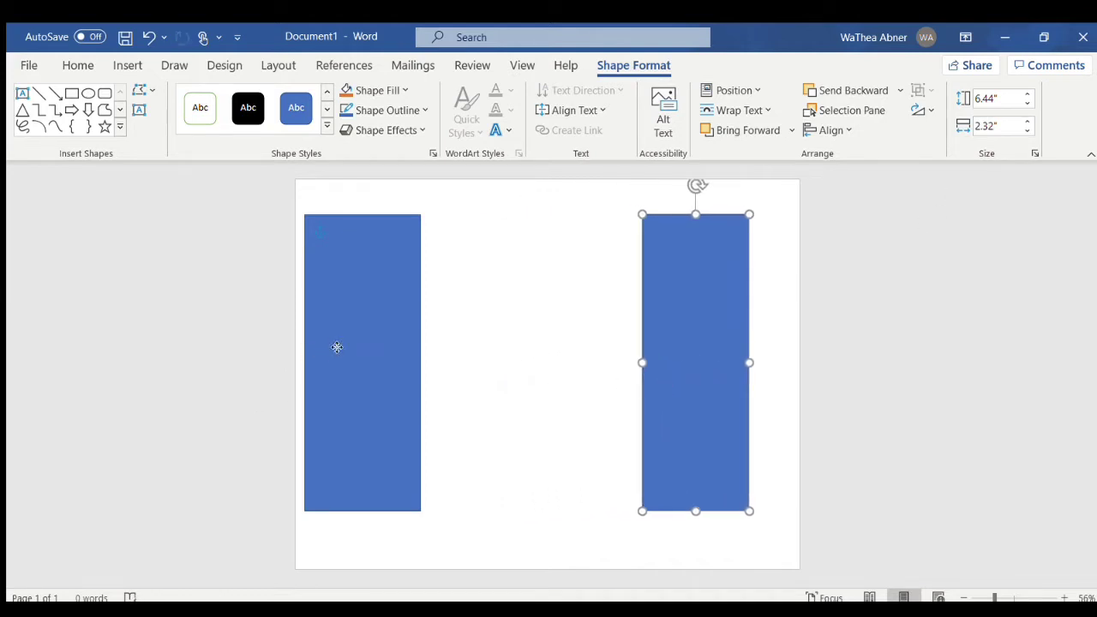
{"action": "mouse_move", "coordinate": [335, 345]}
{"action": "left_mouse_down"}
{"action": "mouse_move", "coordinate": [339, 361]}
{"action": "mouse_move", "coordinate": [338, 349]}
{"action": "left_mouse_up"}
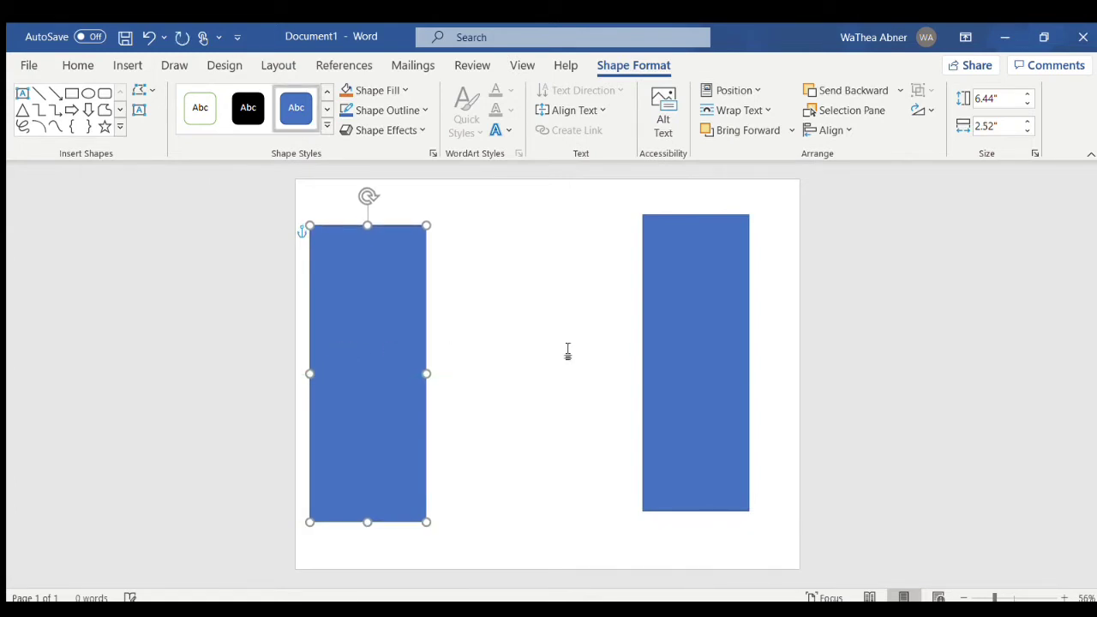
{"action": "left_click_drag", "start_coordinate": [686, 326], "coordinate": [692, 333]}
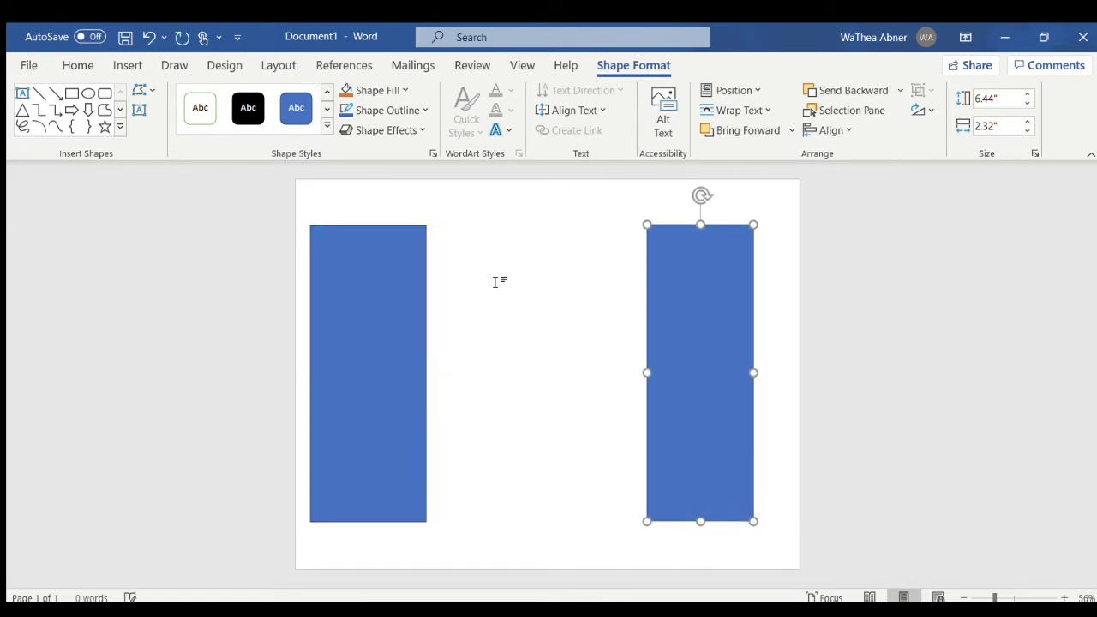
{"action": "left_click", "coordinate": [499, 282]}
{"action": "left_click", "coordinate": [127, 66]}
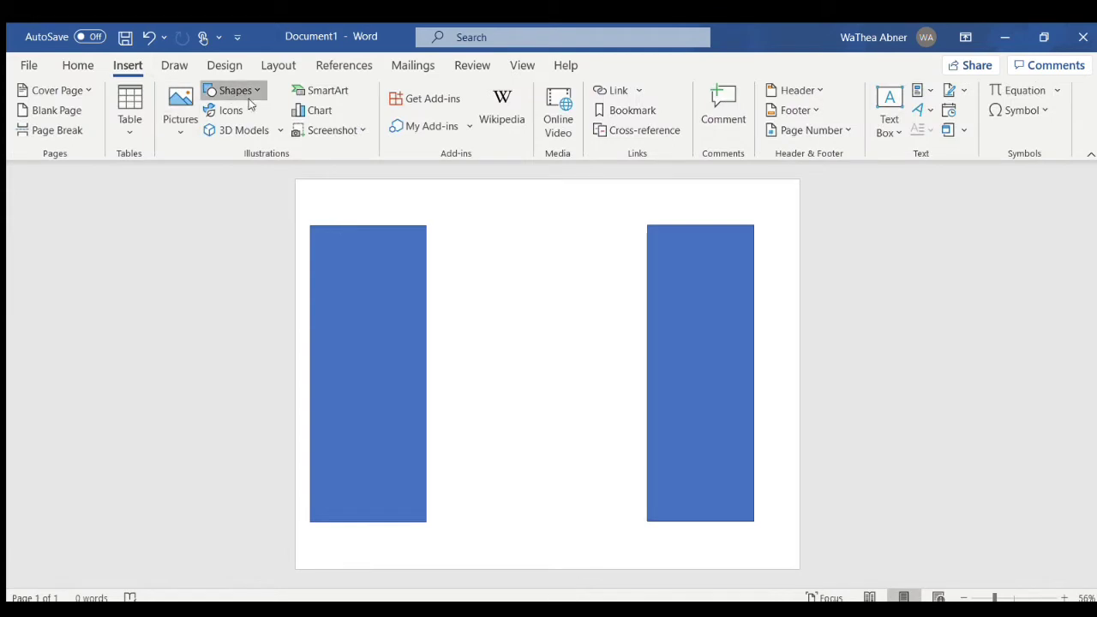
Draw a rectangle across the bar tops and size it 3.28" high by 5.45" wide.
{"action": "left_click_drag", "start_coordinate": [425, 223], "coordinate": [647, 340]}
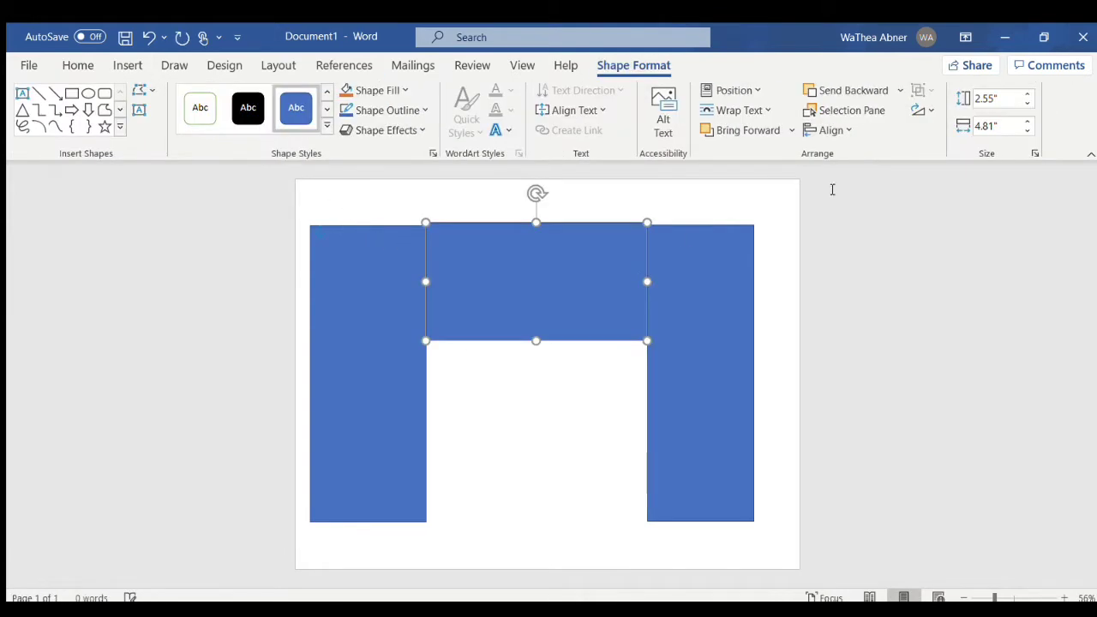
{"action": "left_click", "coordinate": [998, 99]}
{"action": "key", "text": "BackSpace"}
{"action": "type", "text": "3.28"}
{"action": "key", "text": "Return"}
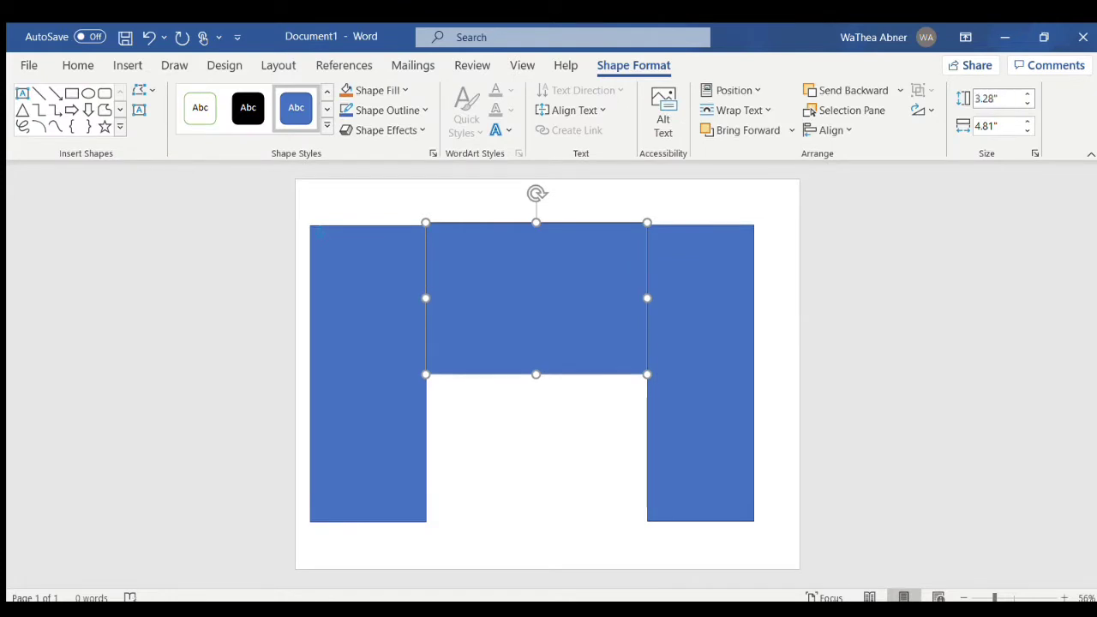
{"action": "left_click", "coordinate": [998, 126]}
{"action": "key", "text": "BackSpace"}
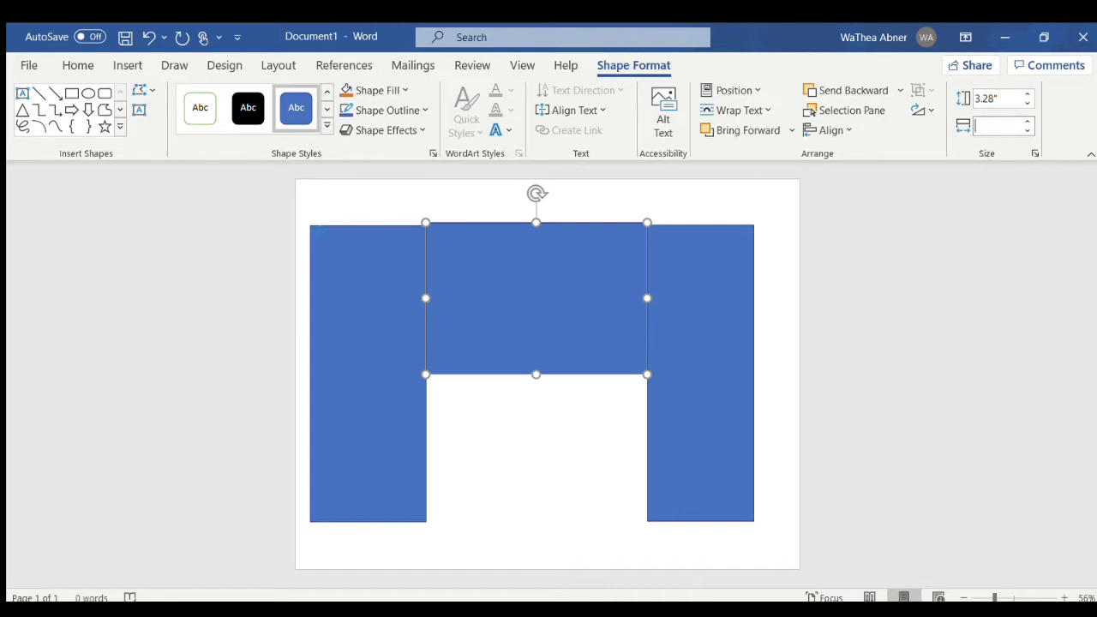
{"action": "type", "text": "5.45"}
{"action": "key", "text": "Return"}
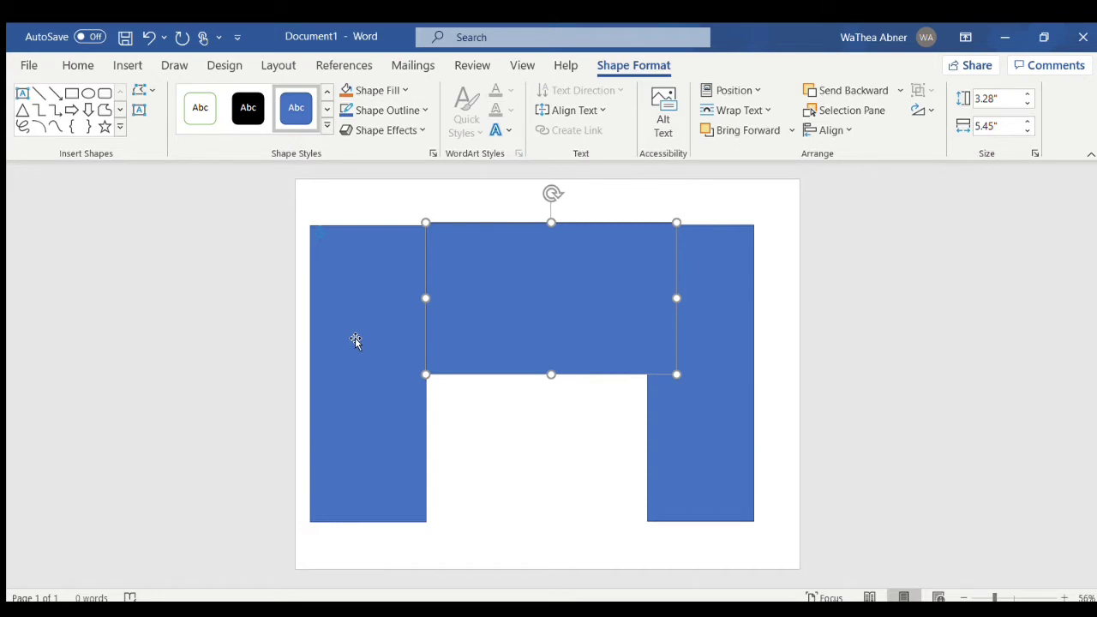
Shift the bars and top rectangle so their edges butt together into an arch.
{"action": "left_click_drag", "start_coordinate": [356, 341], "coordinate": [353, 337]}
{"action": "left_click_drag", "start_coordinate": [556, 296], "coordinate": [533, 261]}
{"action": "left_click", "coordinate": [771, 299]}
{"action": "key", "text": "Escape"}
{"action": "mouse_move", "coordinate": [703, 417]}
{"action": "left_mouse_down"}
{"action": "mouse_move", "coordinate": [727, 409]}
{"action": "mouse_move", "coordinate": [724, 418]}
{"action": "left_mouse_up"}
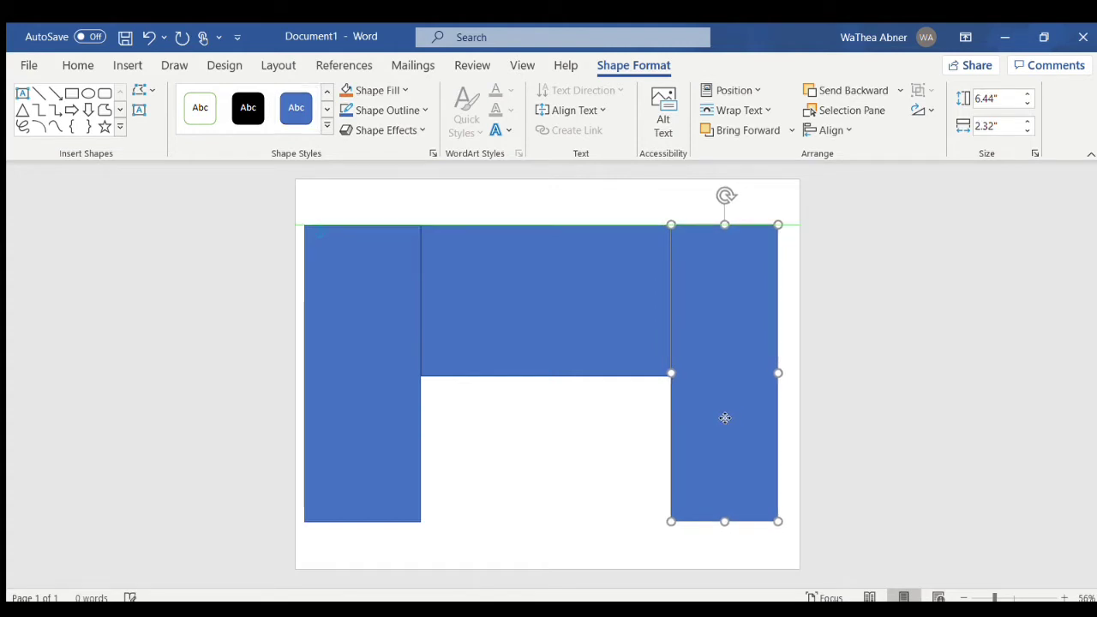
{"action": "left_click", "coordinate": [632, 226]}
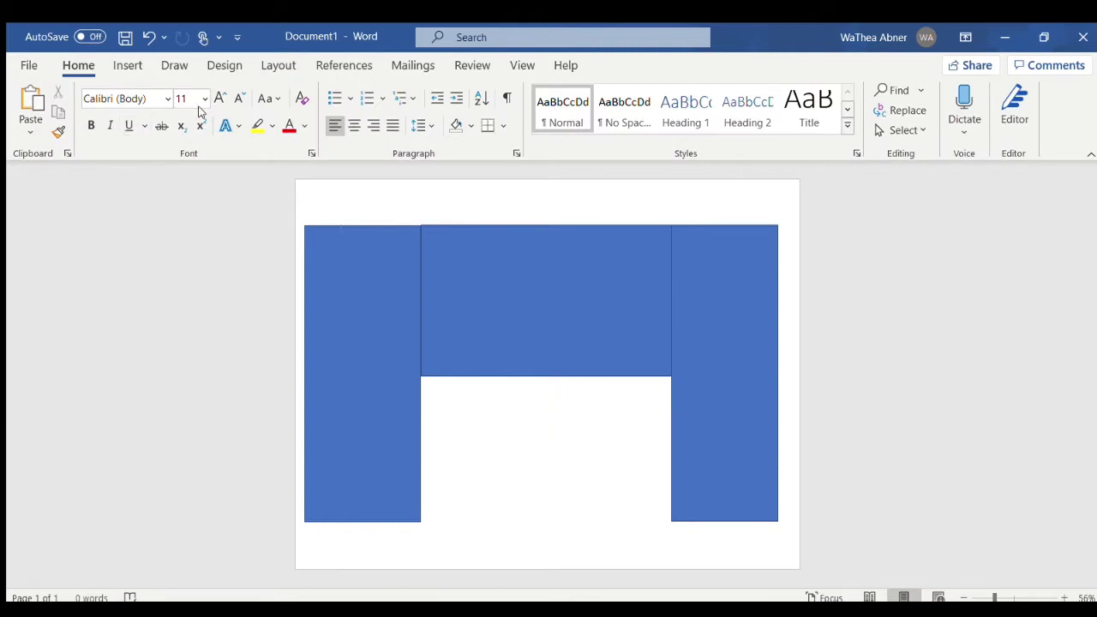
Duplicate the top middle rectangle and snap the copy directly beneath it to close the gap.
{"action": "left_click", "coordinate": [519, 272]}
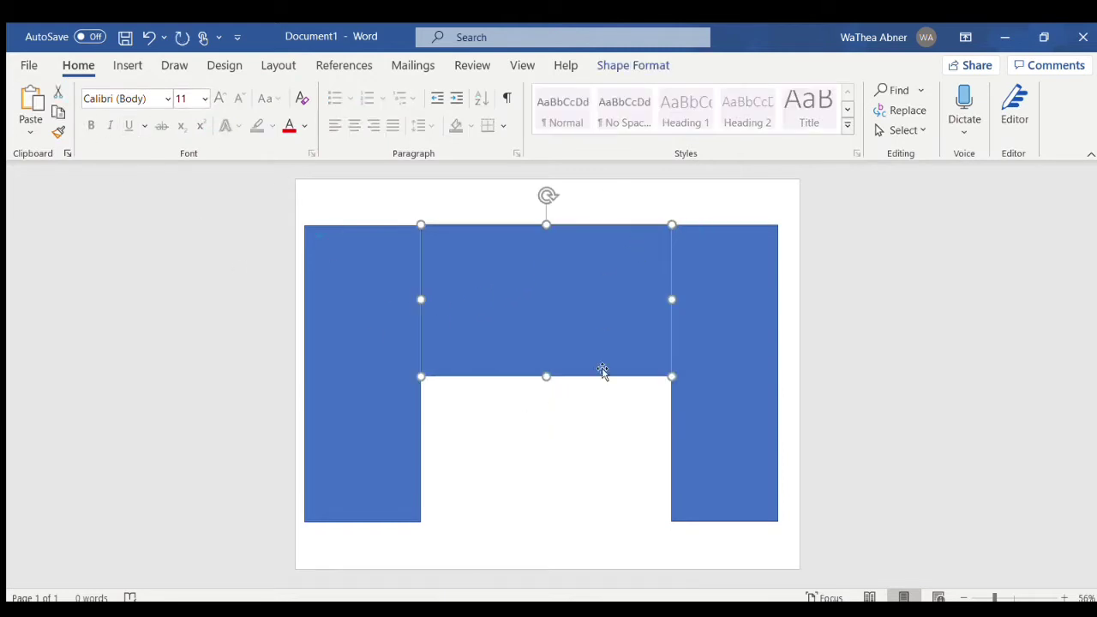
{"action": "left_click", "coordinate": [587, 443]}
{"action": "left_click_drag", "start_coordinate": [626, 261], "coordinate": [552, 455]}
{"action": "left_click", "coordinate": [855, 350]}
{"action": "left_click", "coordinate": [903, 370]}
{"action": "left_click", "coordinate": [714, 208]}
{"action": "left_click", "coordinate": [611, 206]}
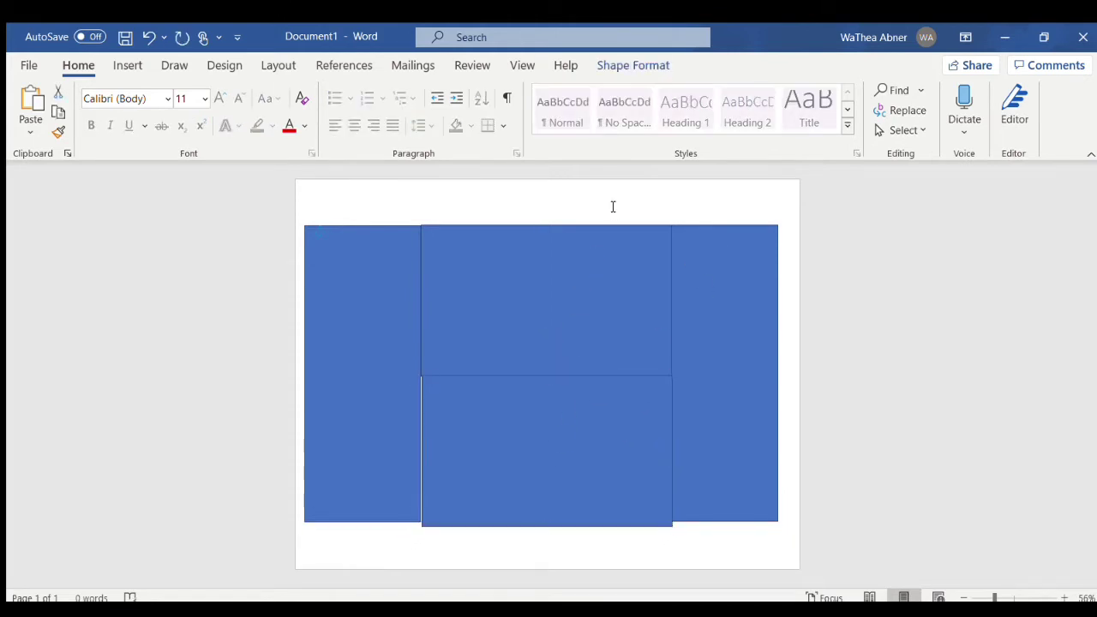
{"action": "left_click_drag", "start_coordinate": [557, 409], "coordinate": [494, 454]}
{"action": "left_click", "coordinate": [506, 205]}
{"action": "left_click", "coordinate": [534, 209]}
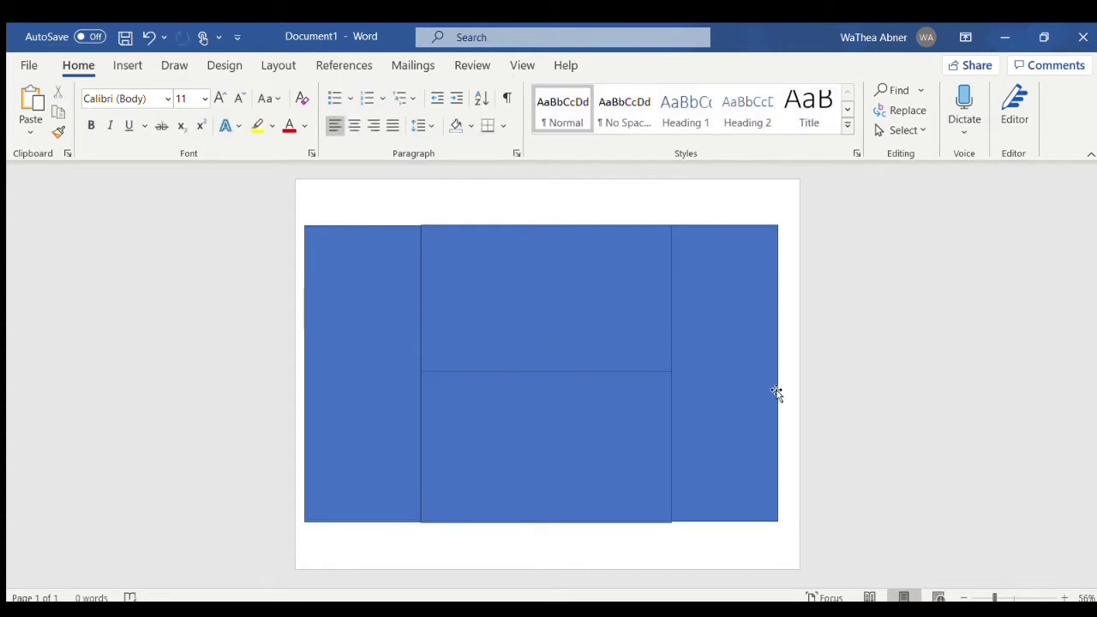
{"action": "left_click", "coordinate": [126, 65]}
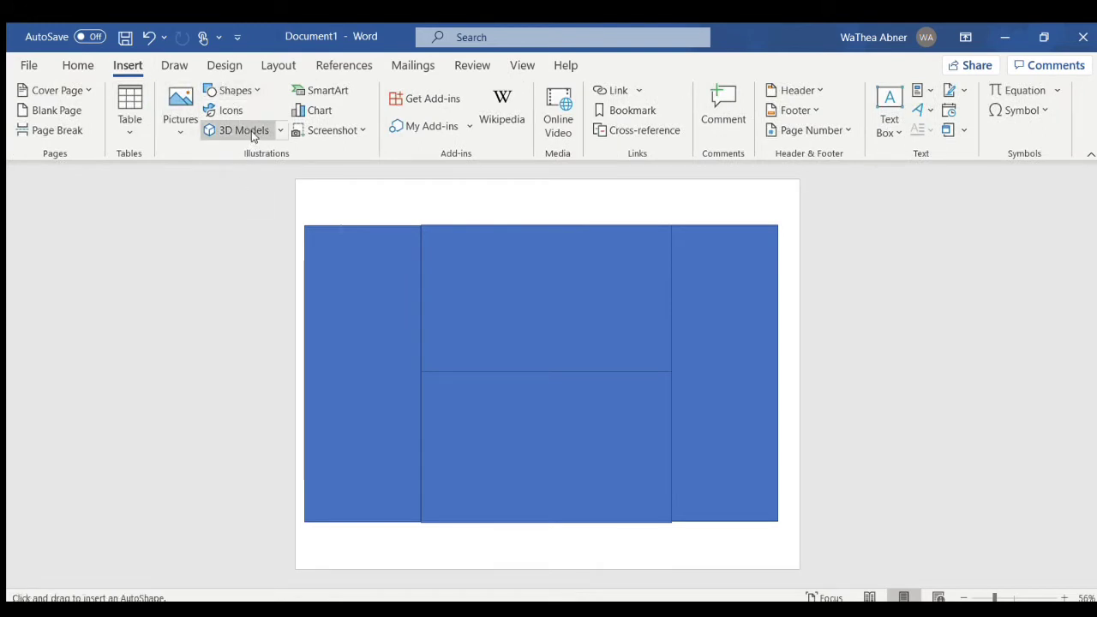
Draw a full-width blue strip along the top edge of the shape block.
{"action": "left_click_drag", "start_coordinate": [303, 188], "coordinate": [783, 229]}
{"action": "left_click_drag", "start_coordinate": [301, 203], "coordinate": [308, 207]}
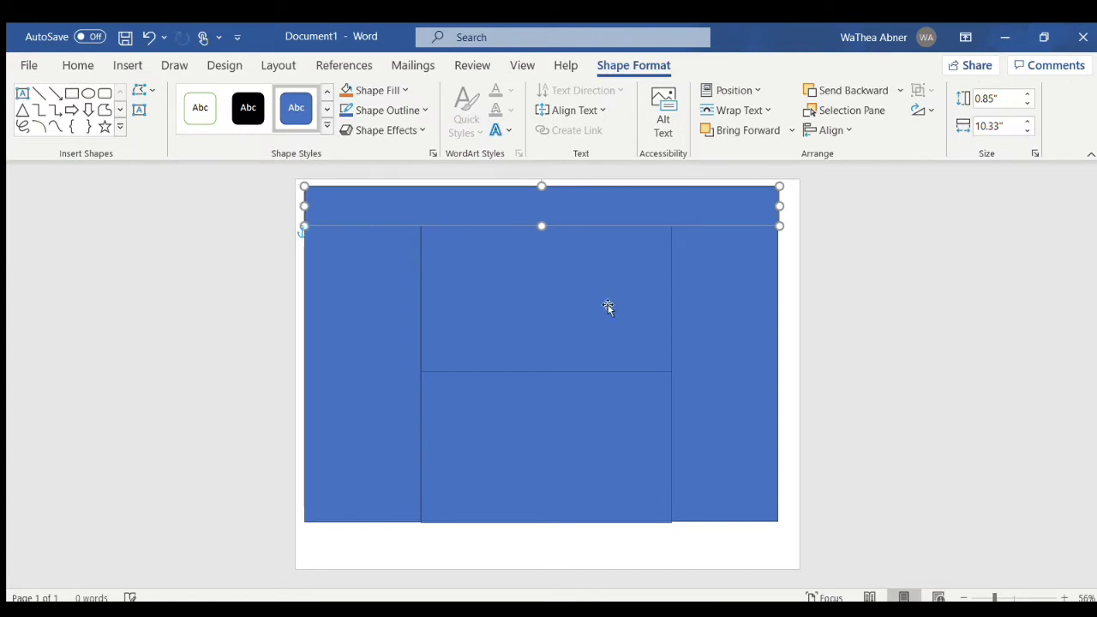
{"action": "left_click", "coordinate": [843, 314]}
{"action": "left_click", "coordinate": [553, 211]}
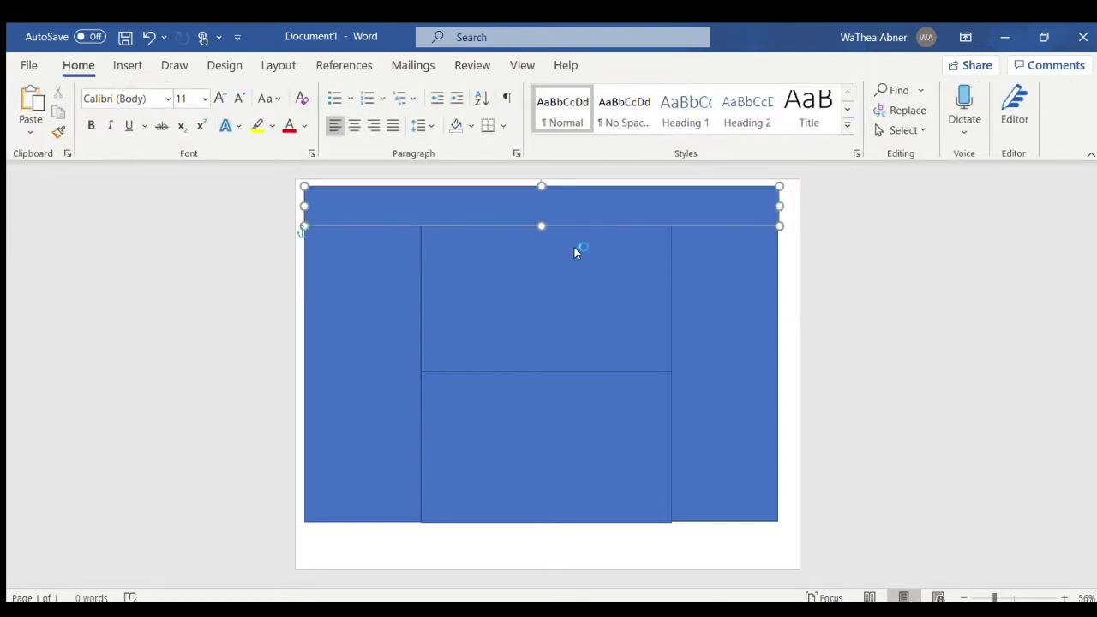
{"action": "left_click", "coordinate": [531, 558]}
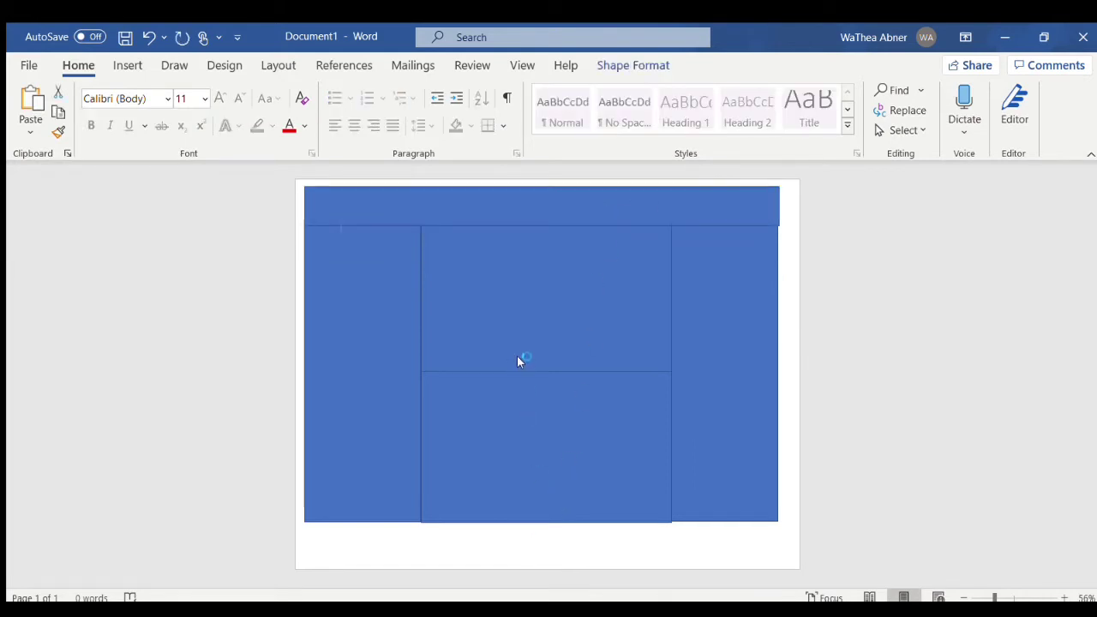
Paste a copy of the strip along the block's bottom, lined up under the panels.
{"action": "left_click", "coordinate": [505, 486]}
{"action": "key", "text": "ctrl+v"}
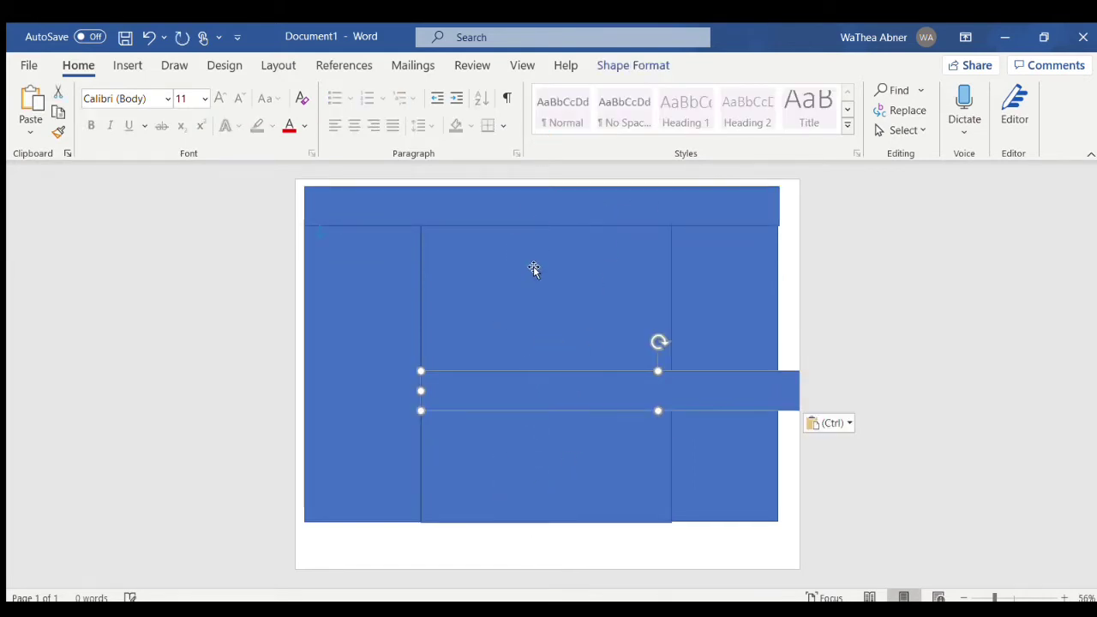
{"action": "left_click_drag", "start_coordinate": [741, 401], "coordinate": [666, 526]}
{"action": "left_click", "coordinate": [742, 237]}
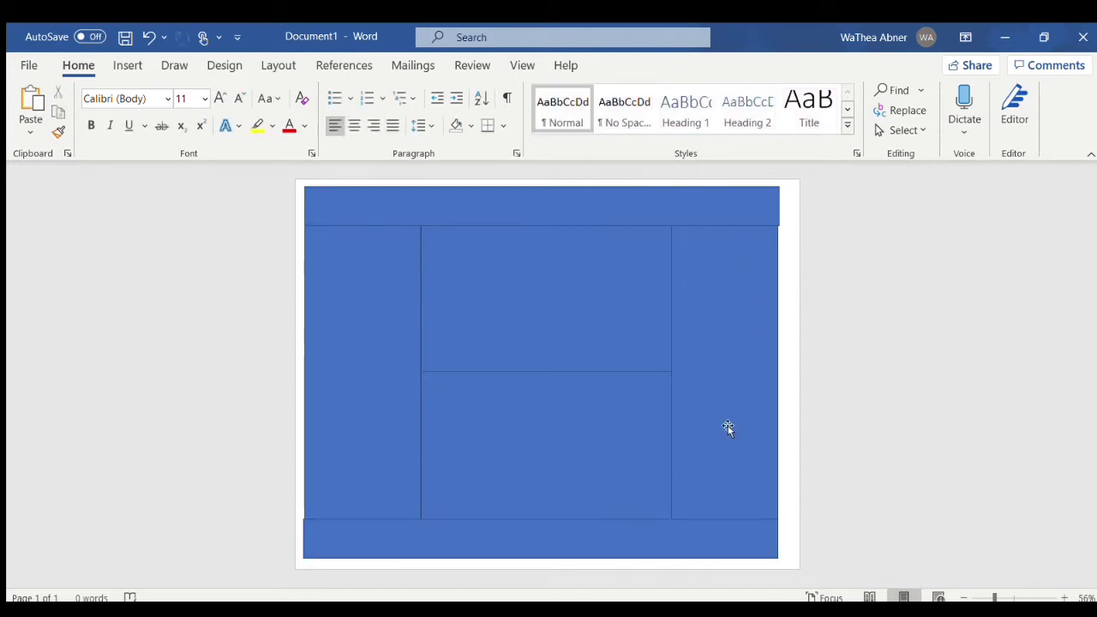
{"action": "left_click", "coordinate": [610, 549]}
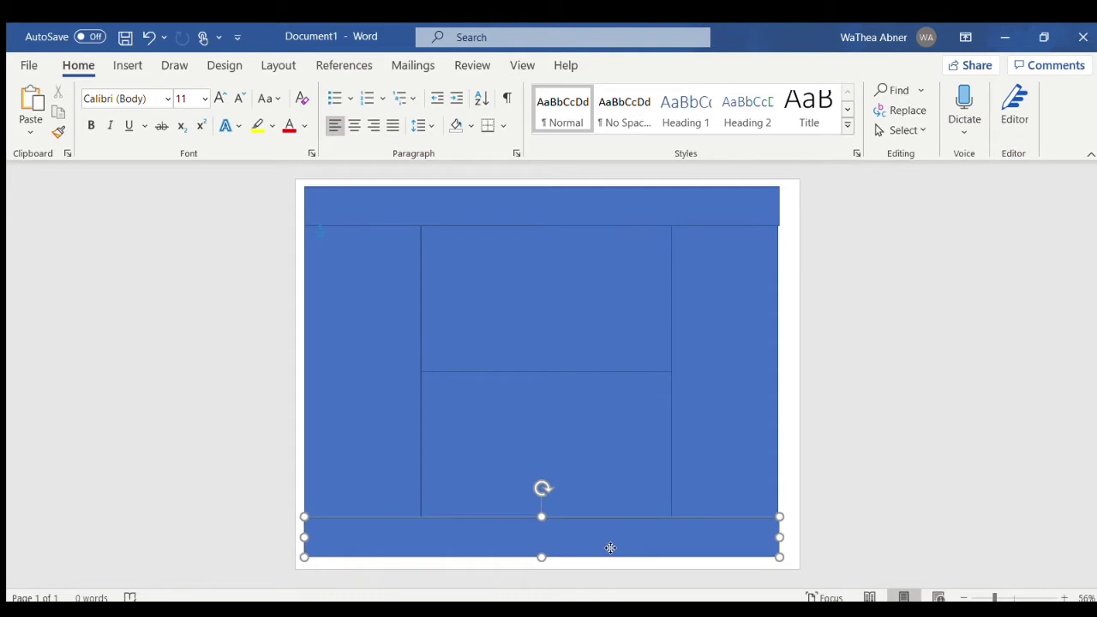
{"action": "left_click", "coordinate": [759, 482]}
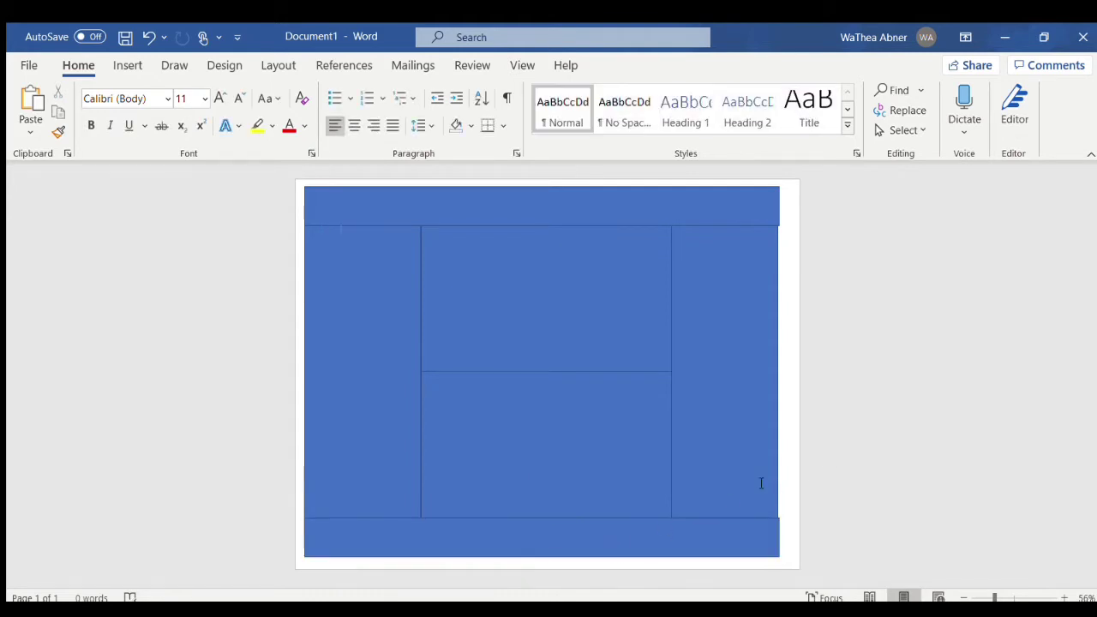
{"action": "left_click", "coordinate": [537, 540]}
{"action": "left_click", "coordinate": [850, 447]}
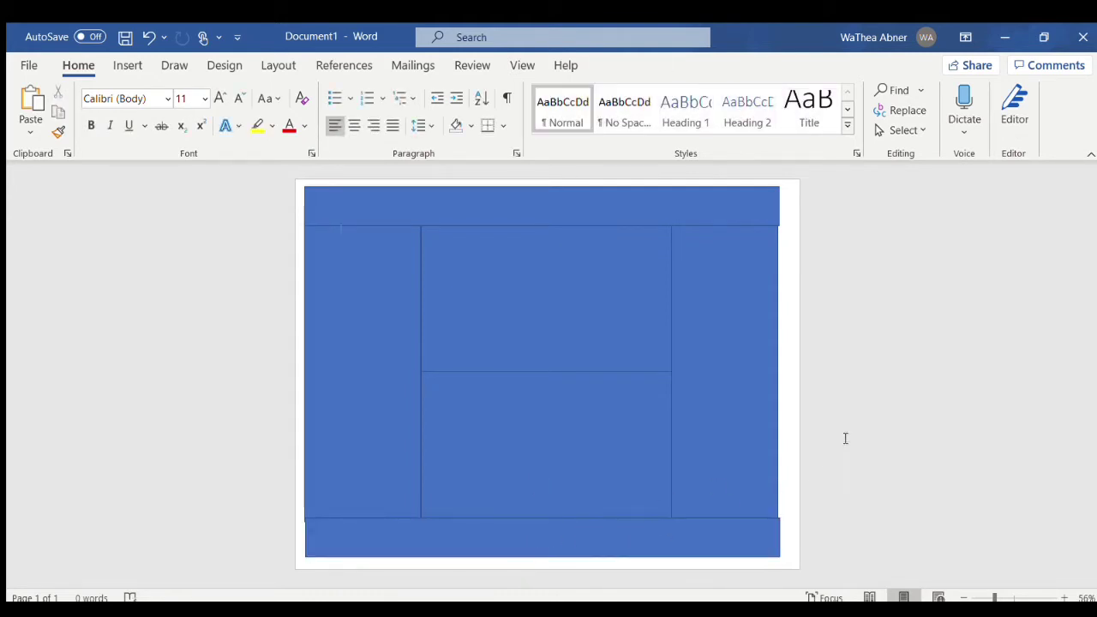
{"action": "left_click", "coordinate": [644, 537]}
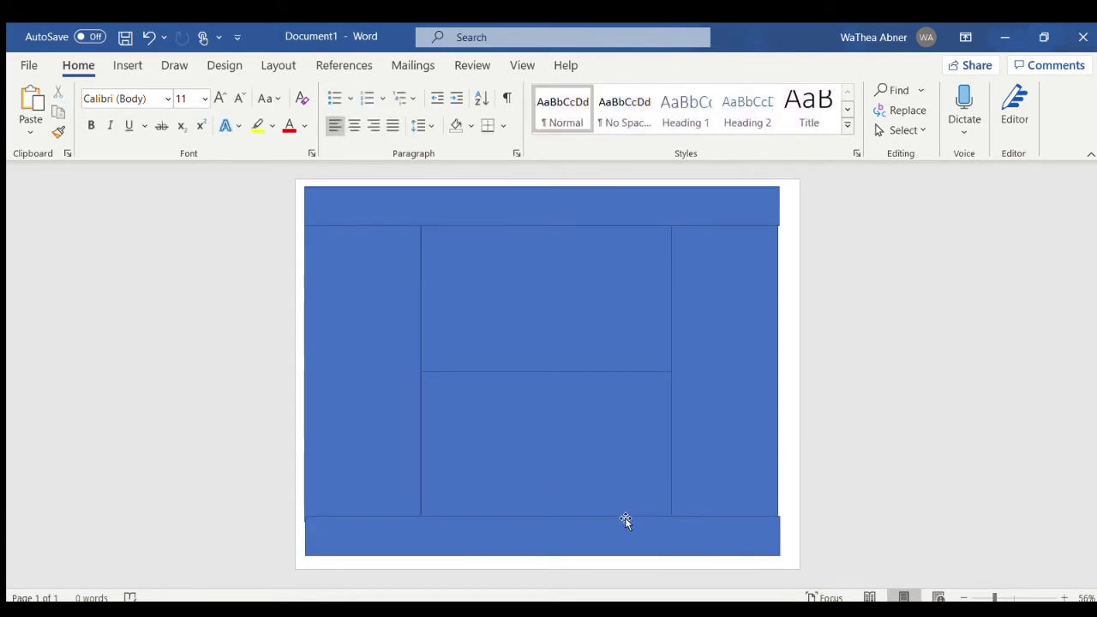
{"action": "left_click", "coordinate": [610, 541]}
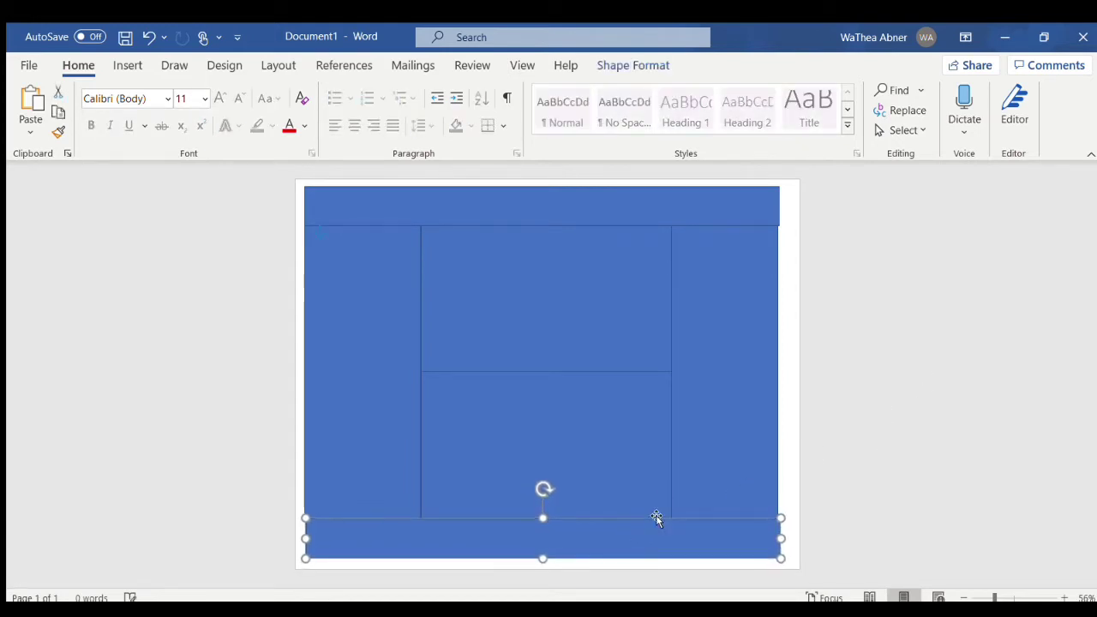
{"action": "left_click", "coordinate": [908, 374]}
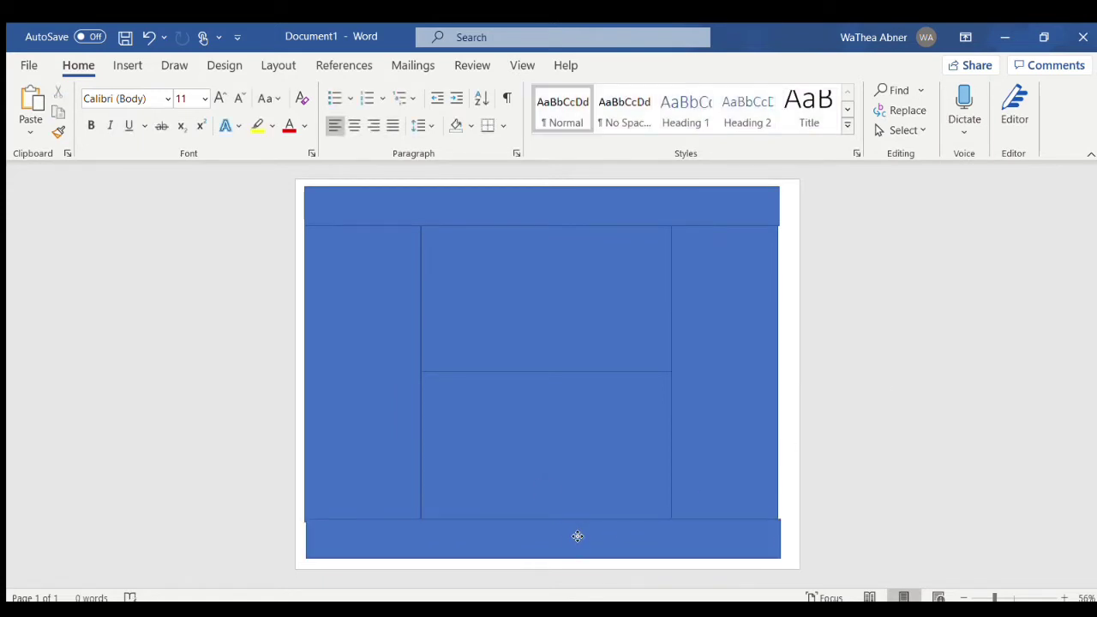
Nudge the bottom strip into alignment, then open Shape Fill for the upper centre rectangle.
{"action": "left_click_drag", "start_coordinate": [577, 535], "coordinate": [577, 537]}
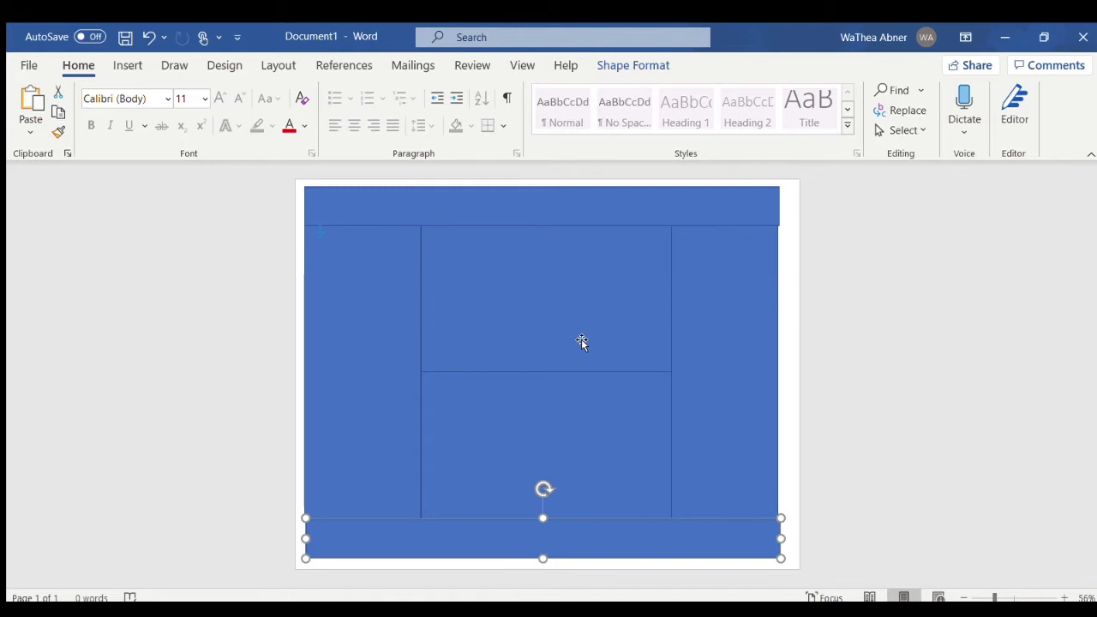
{"action": "left_click", "coordinate": [968, 393]}
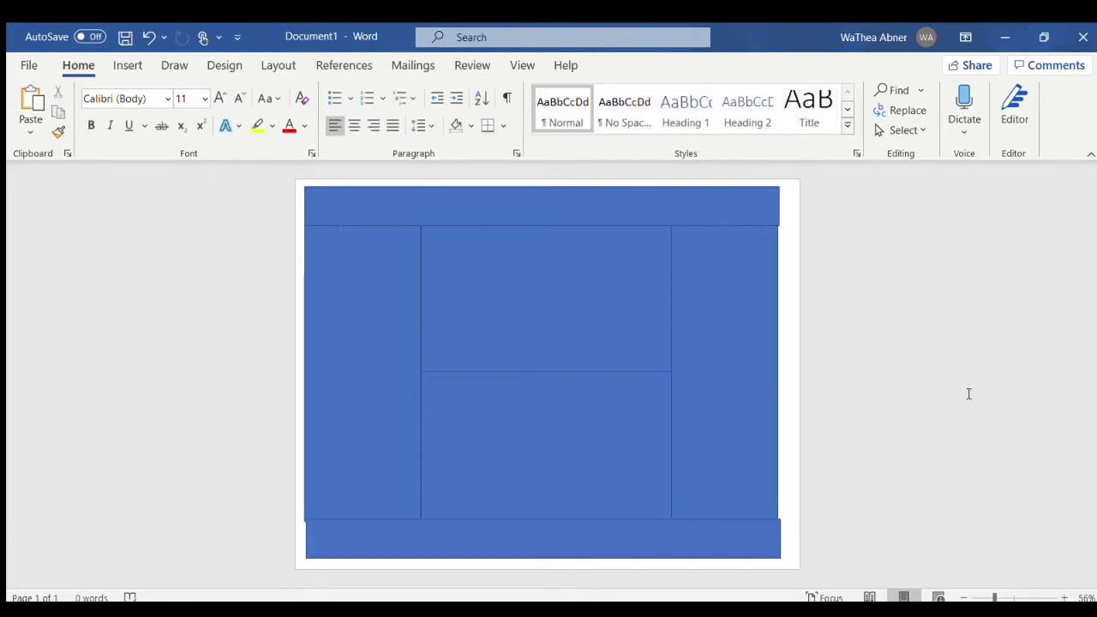
{"action": "left_click", "coordinate": [542, 294]}
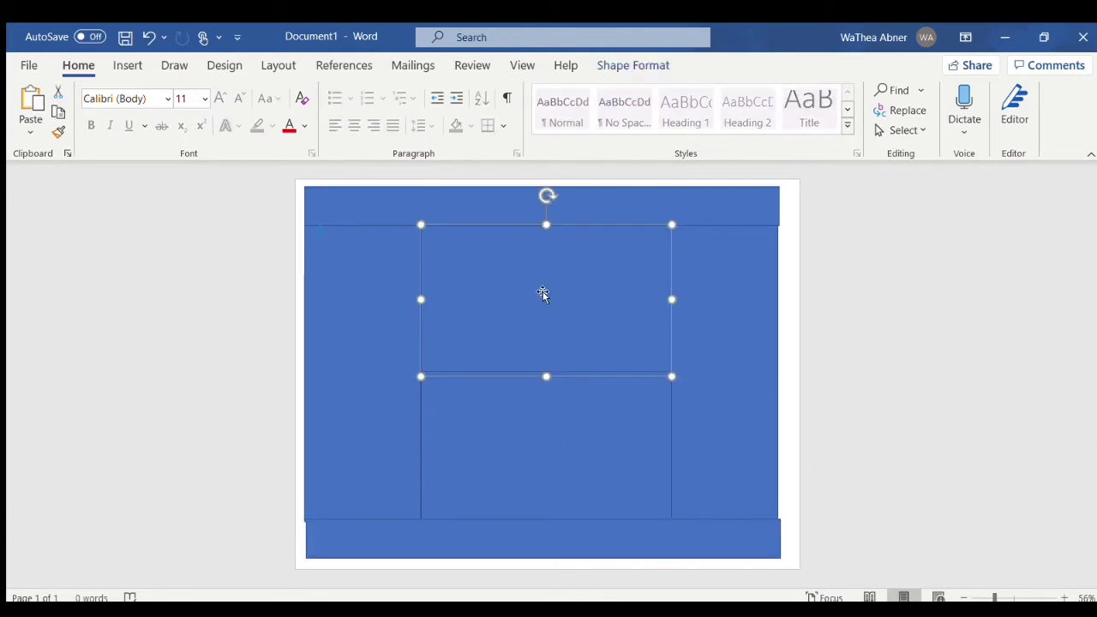
{"action": "left_click", "coordinate": [633, 67]}
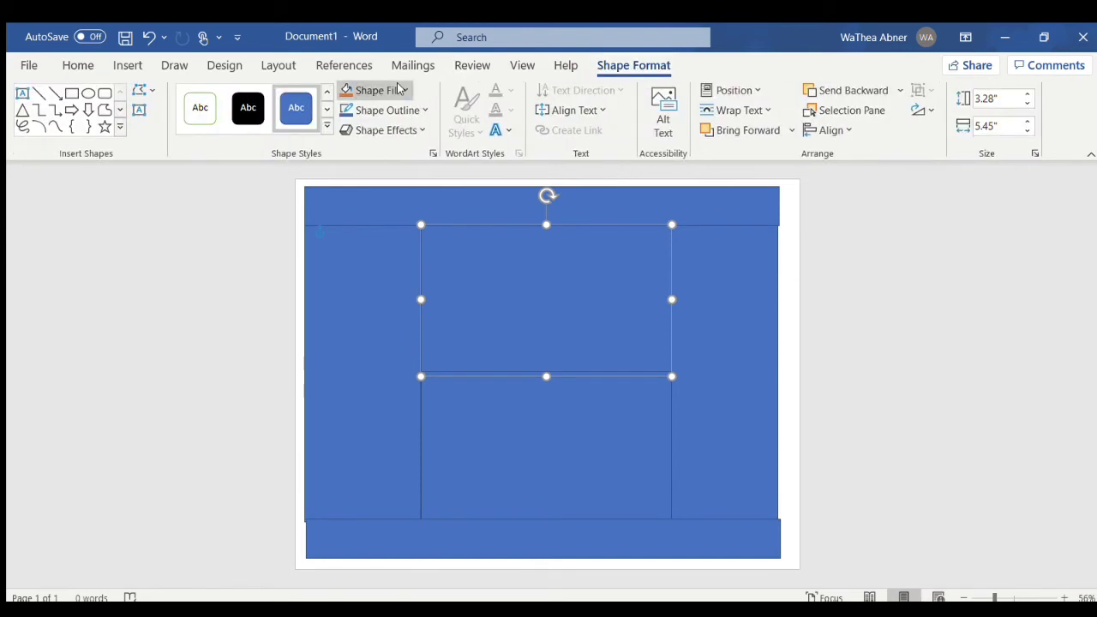
{"action": "left_click", "coordinate": [370, 90]}
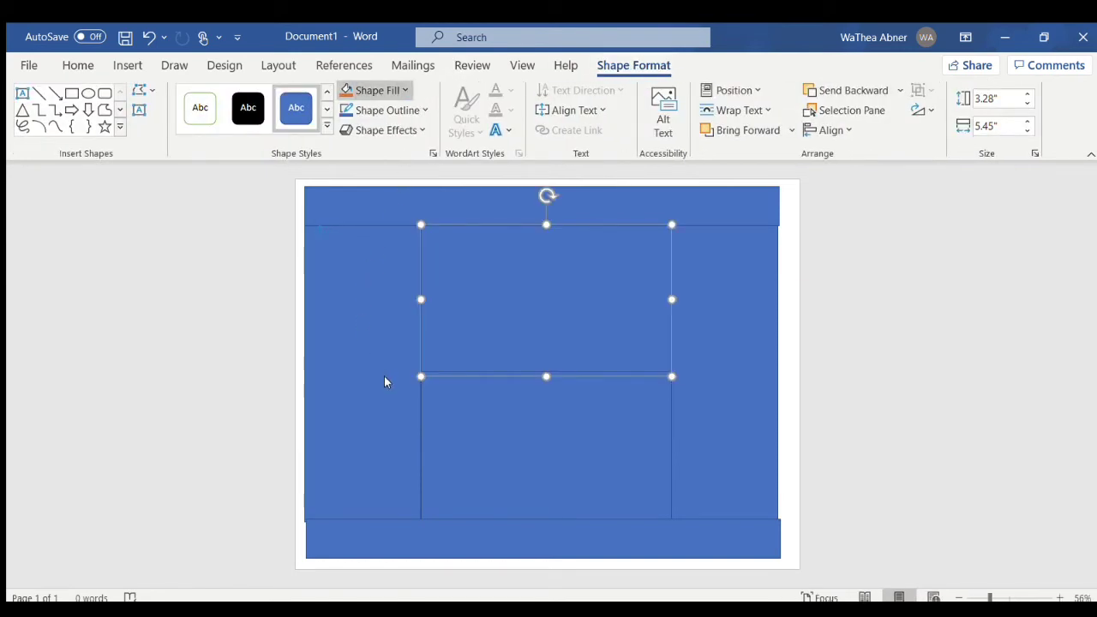
Give the upper centre rectangle a black-and-white polka-dot picture fill.
{"action": "left_click", "coordinate": [541, 574]}
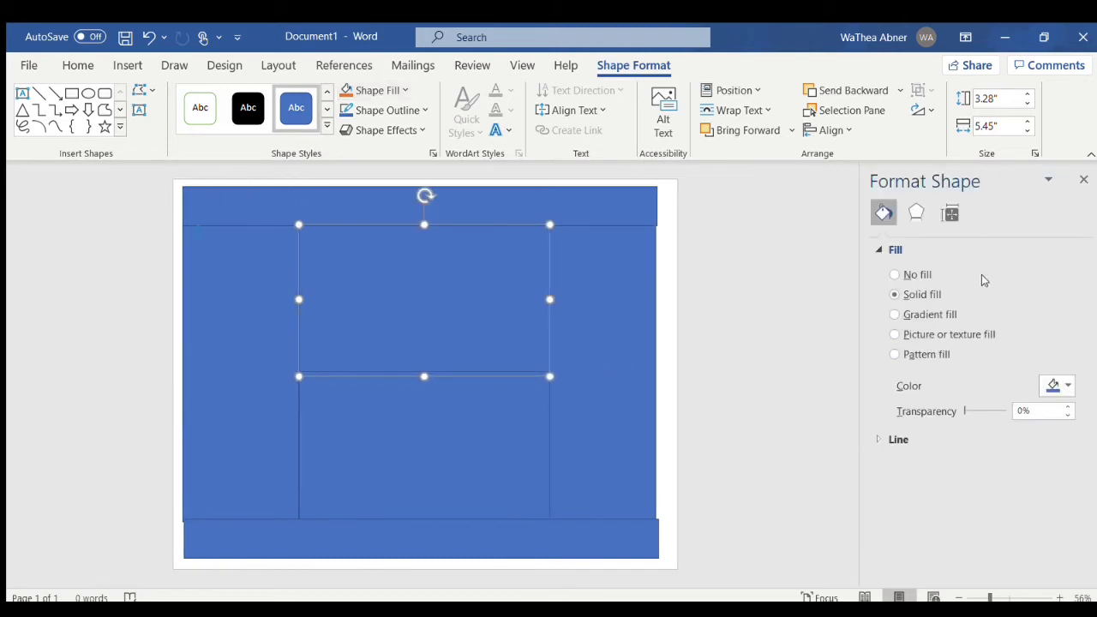
{"action": "left_click", "coordinate": [893, 334]}
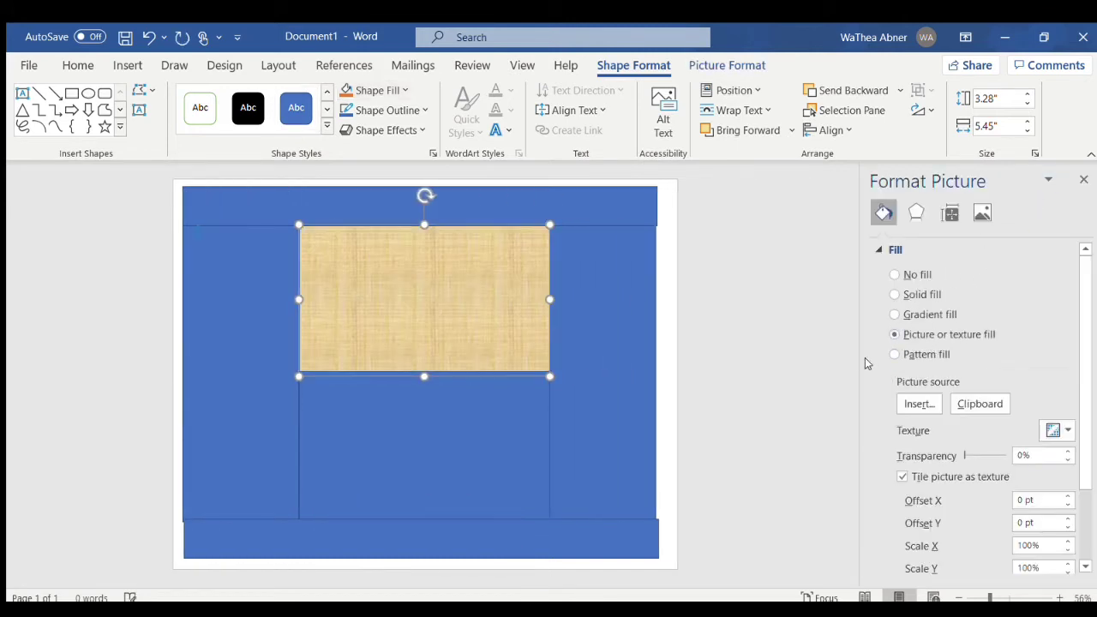
{"action": "left_click", "coordinate": [912, 403]}
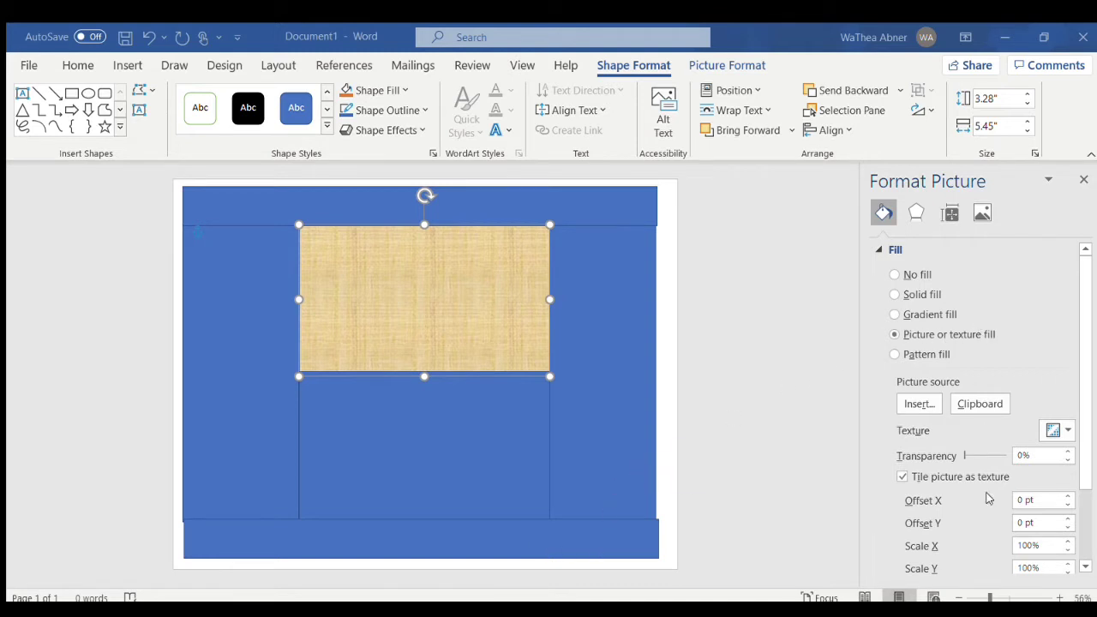
{"action": "key", "text": "ctrl+z"}
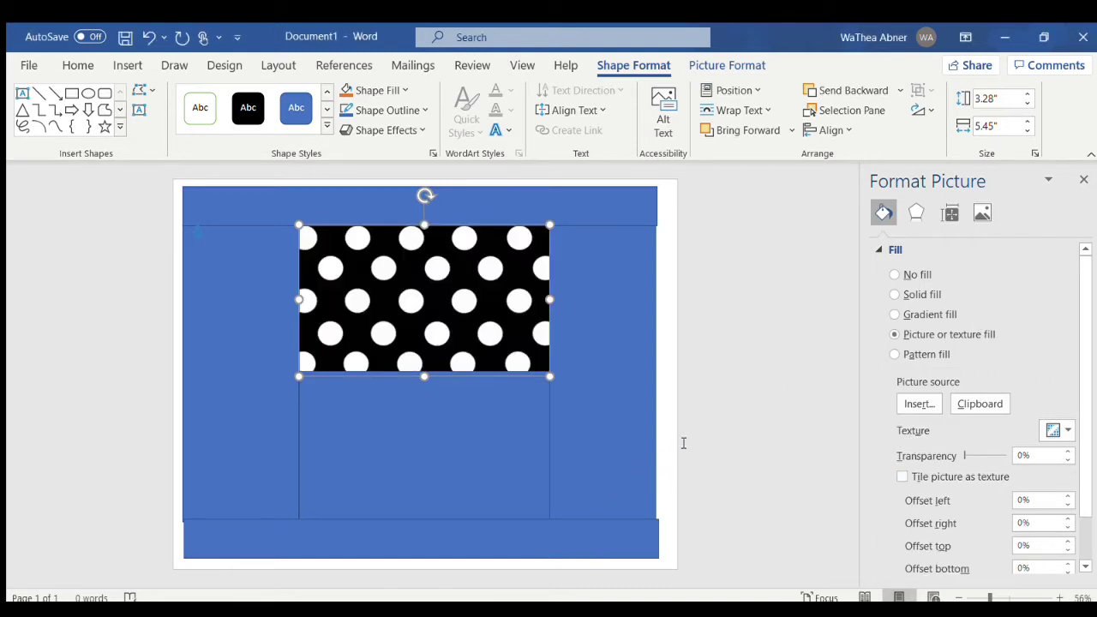
{"action": "left_click", "coordinate": [461, 434]}
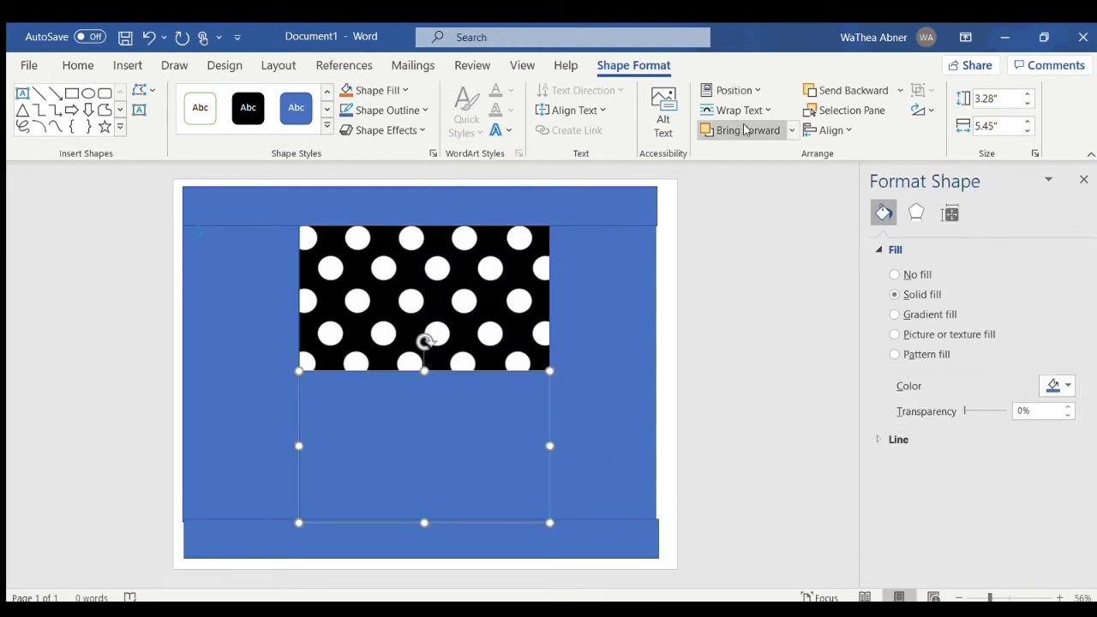
Fill the lower centre rectangle with the vertical-stripe picture, left offset -4%.
{"action": "left_click", "coordinate": [396, 92]}
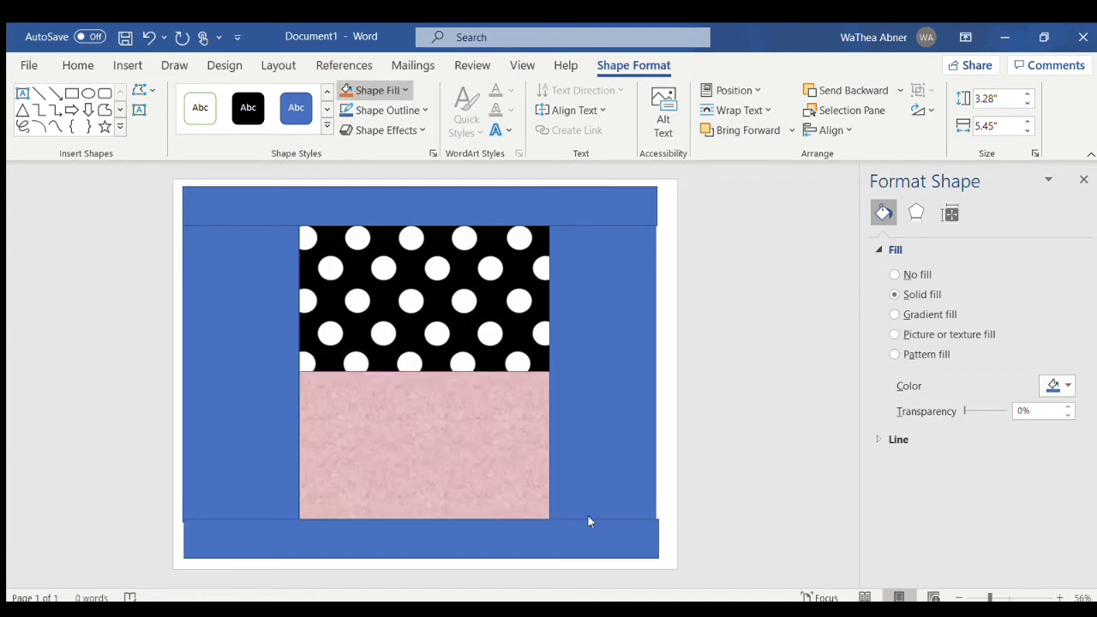
{"action": "left_click", "coordinate": [893, 334]}
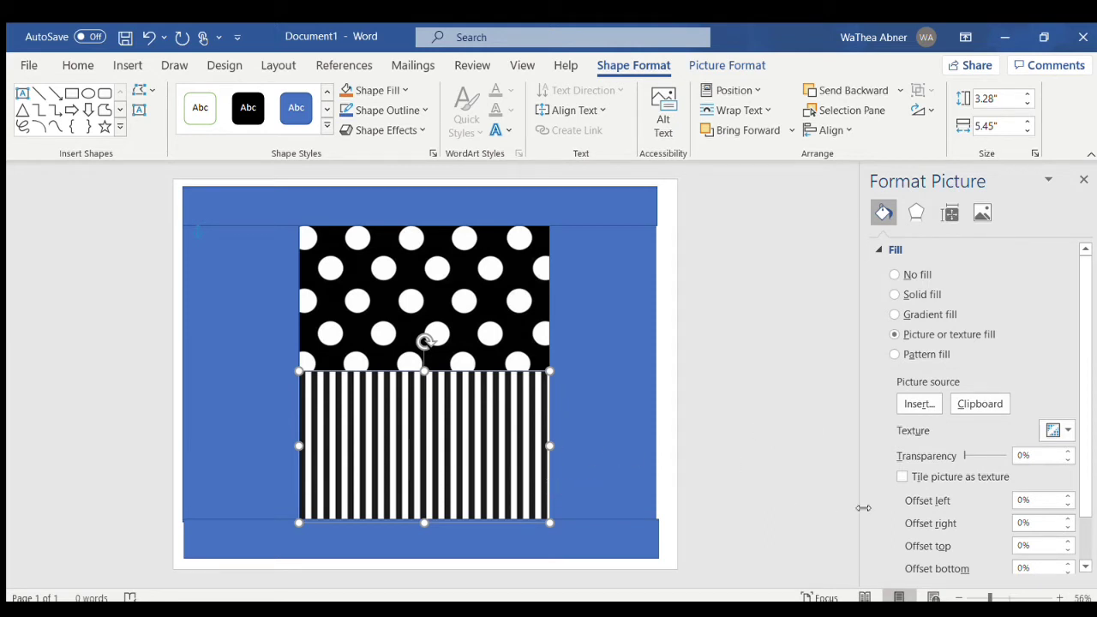
{"action": "scroll", "coordinate": [932, 516], "scroll_direction": "down", "scroll_amount": 1}
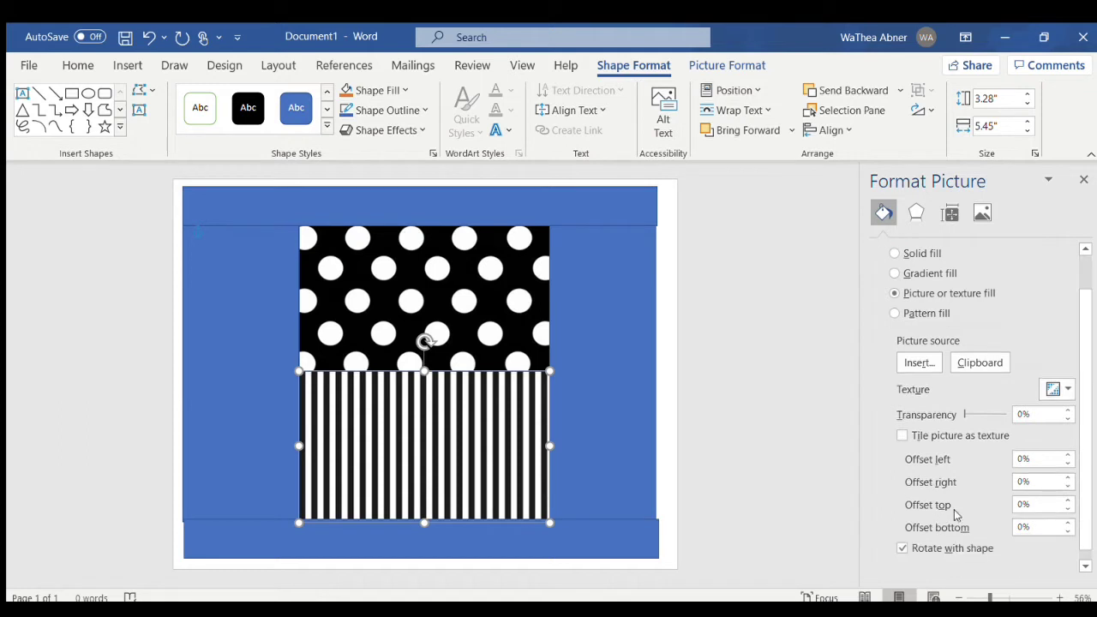
{"action": "left_click", "coordinate": [1066, 463]}
{"action": "left_click", "coordinate": [1066, 463]}
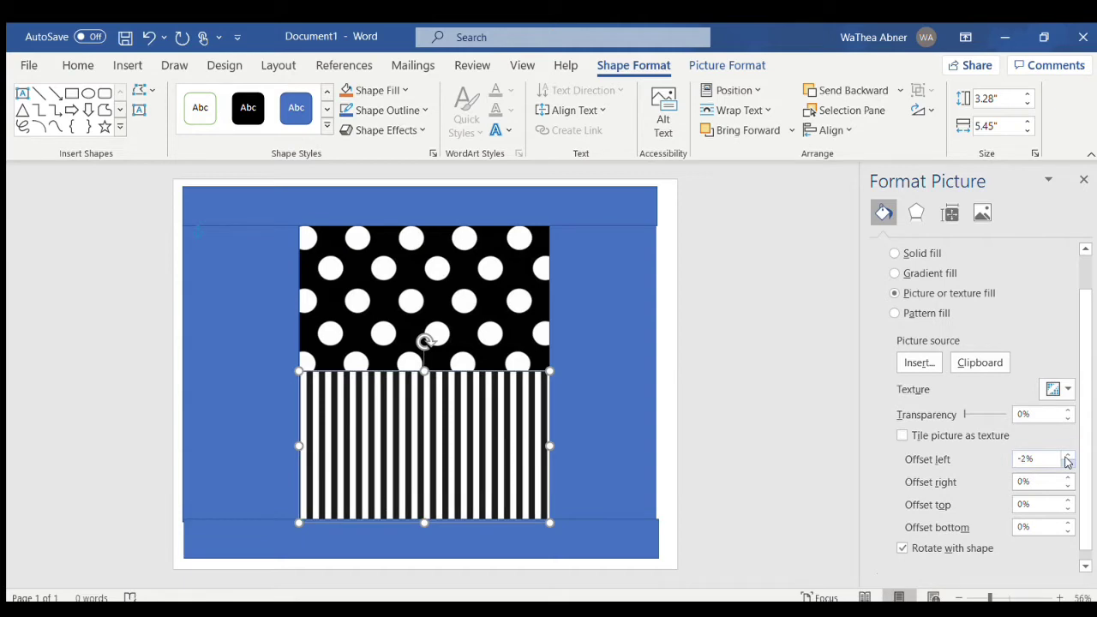
{"action": "left_click", "coordinate": [1067, 462]}
{"action": "left_click", "coordinate": [1067, 463]}
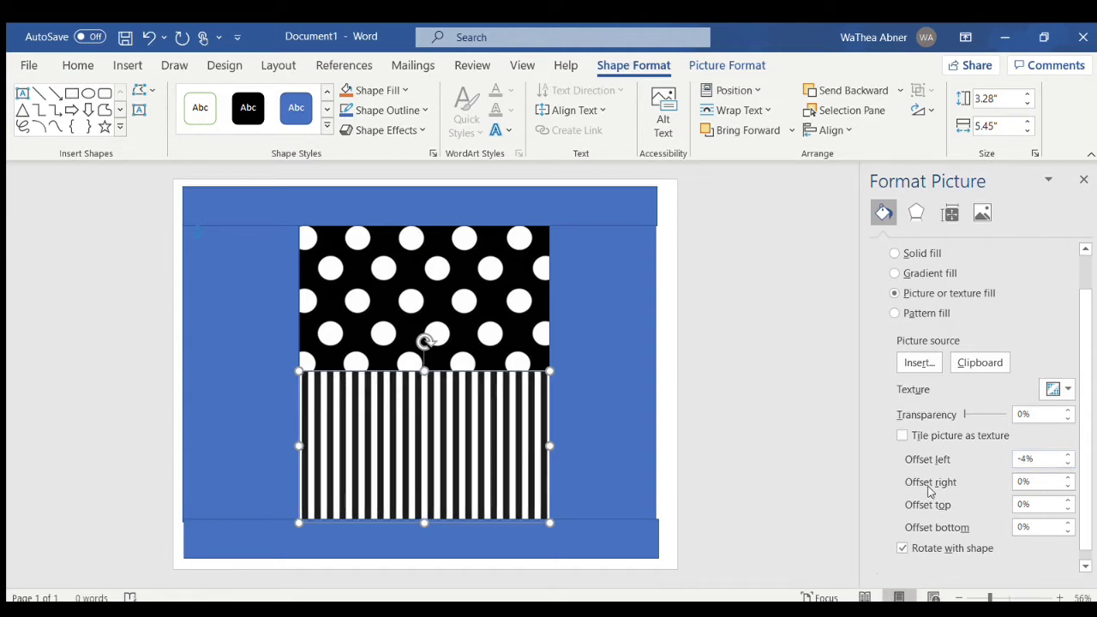
{"action": "left_click", "coordinate": [799, 447]}
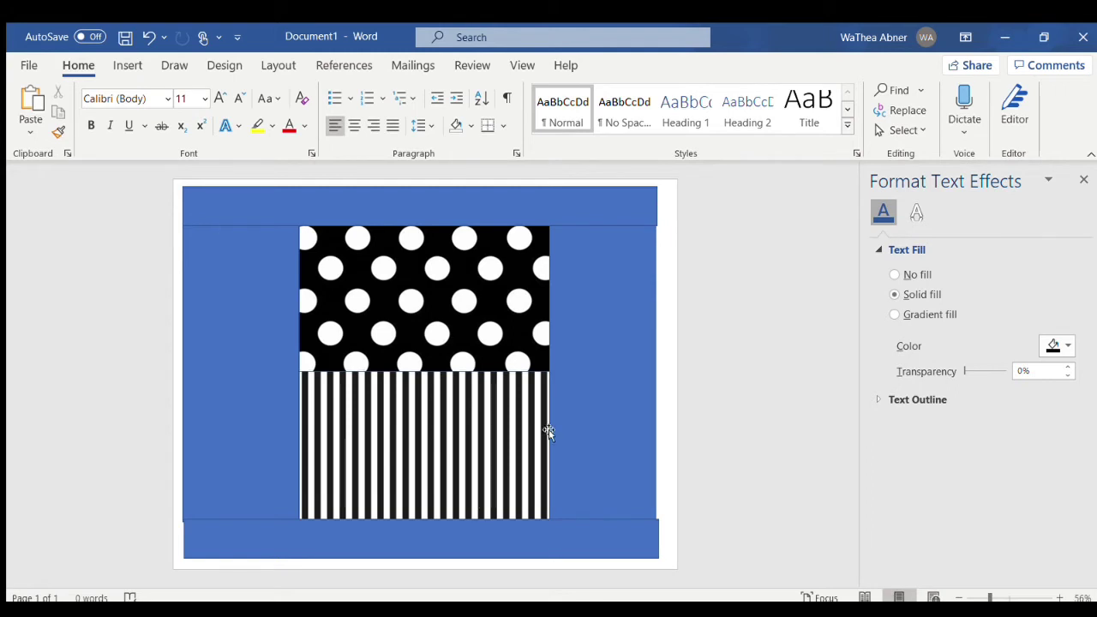
Change the striped picture's outline and nudge the bottom blue bar slightly into place.
{"action": "left_click", "coordinate": [412, 294]}
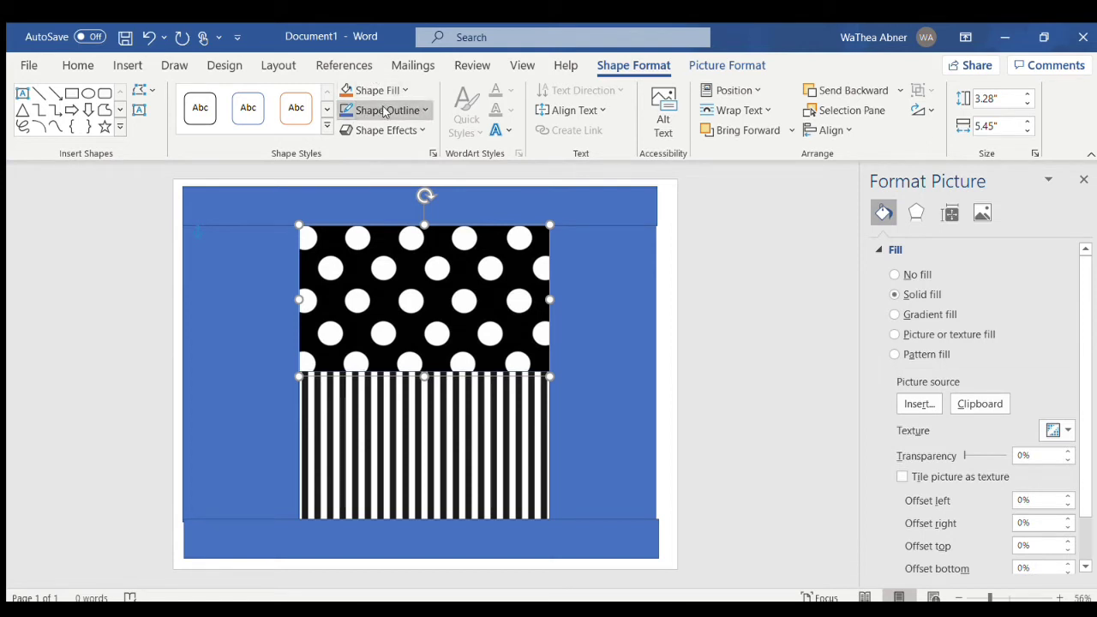
{"action": "left_click", "coordinate": [354, 302]}
{"action": "left_click", "coordinate": [374, 431]}
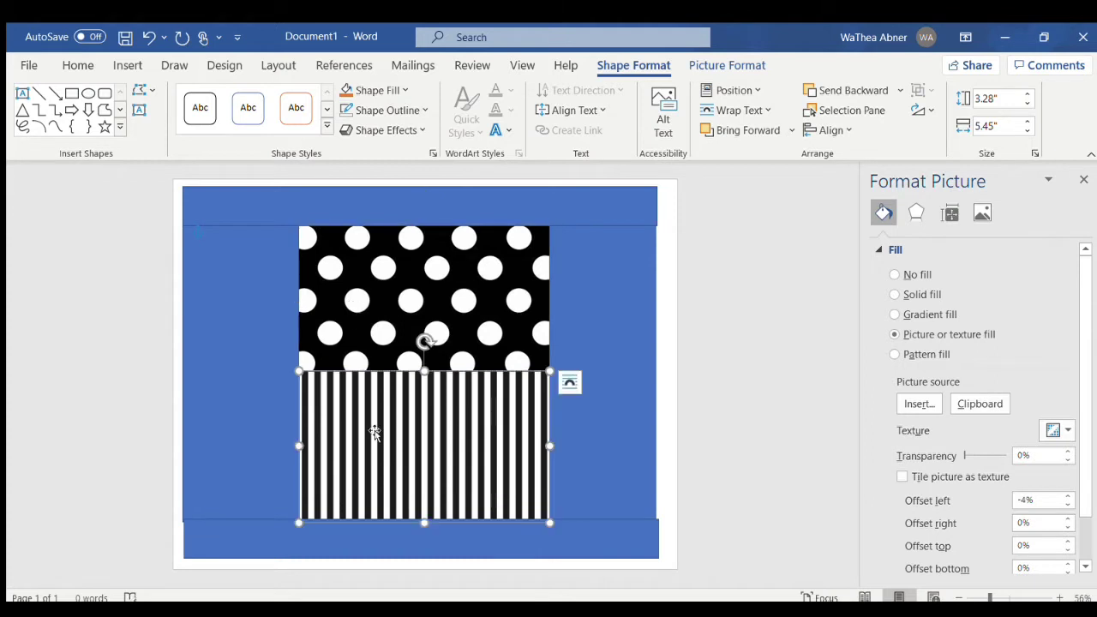
{"action": "left_click", "coordinate": [387, 109]}
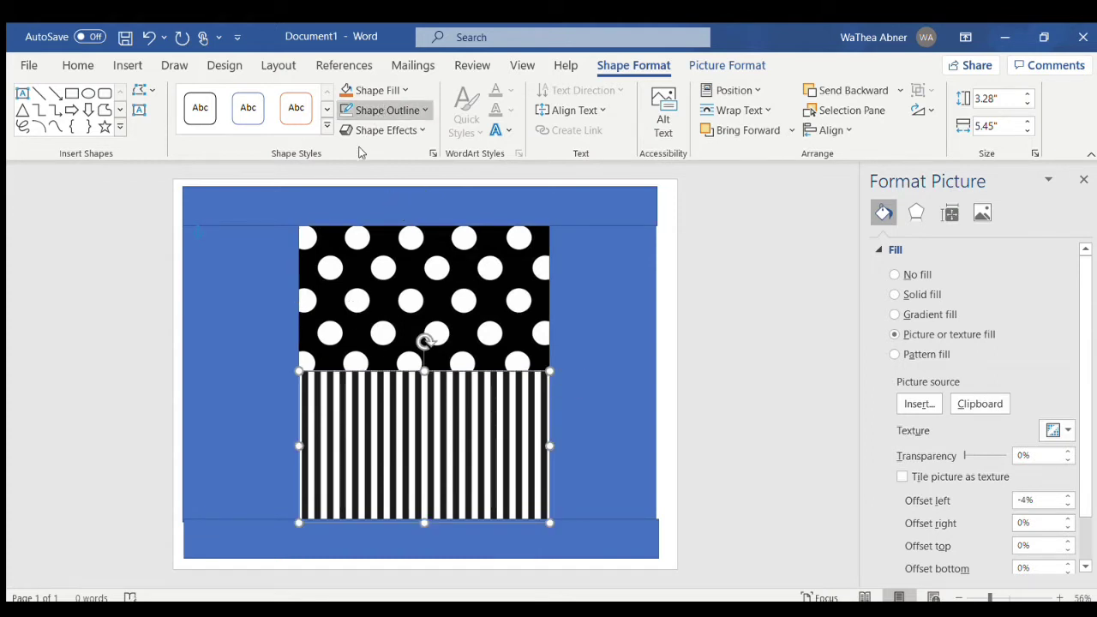
{"action": "left_click", "coordinate": [752, 334]}
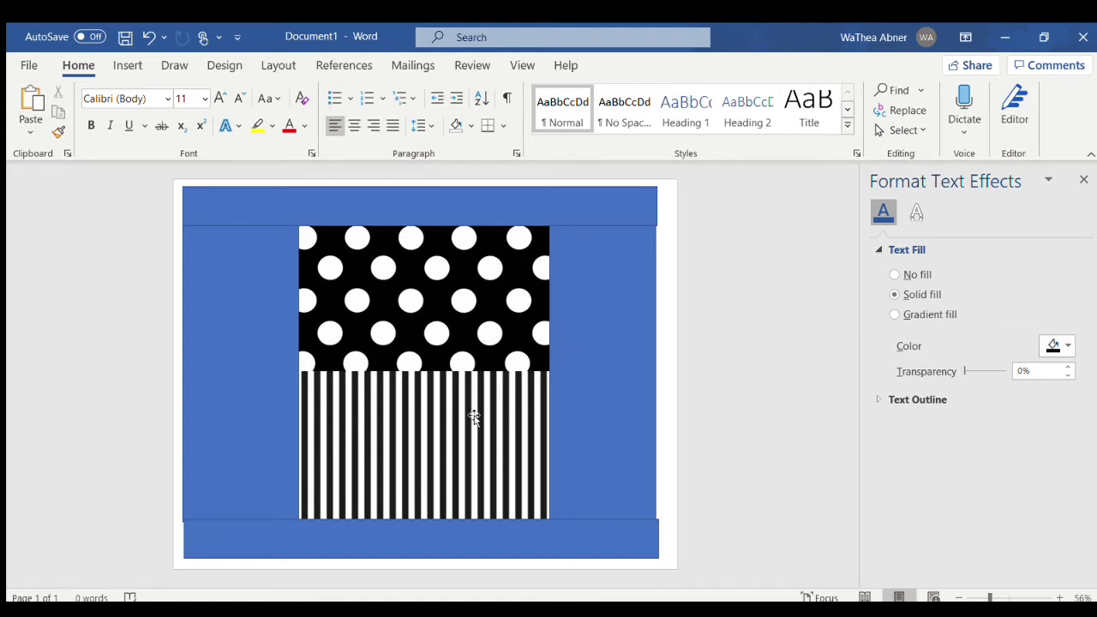
{"action": "left_click_drag", "start_coordinate": [489, 549], "coordinate": [490, 547]}
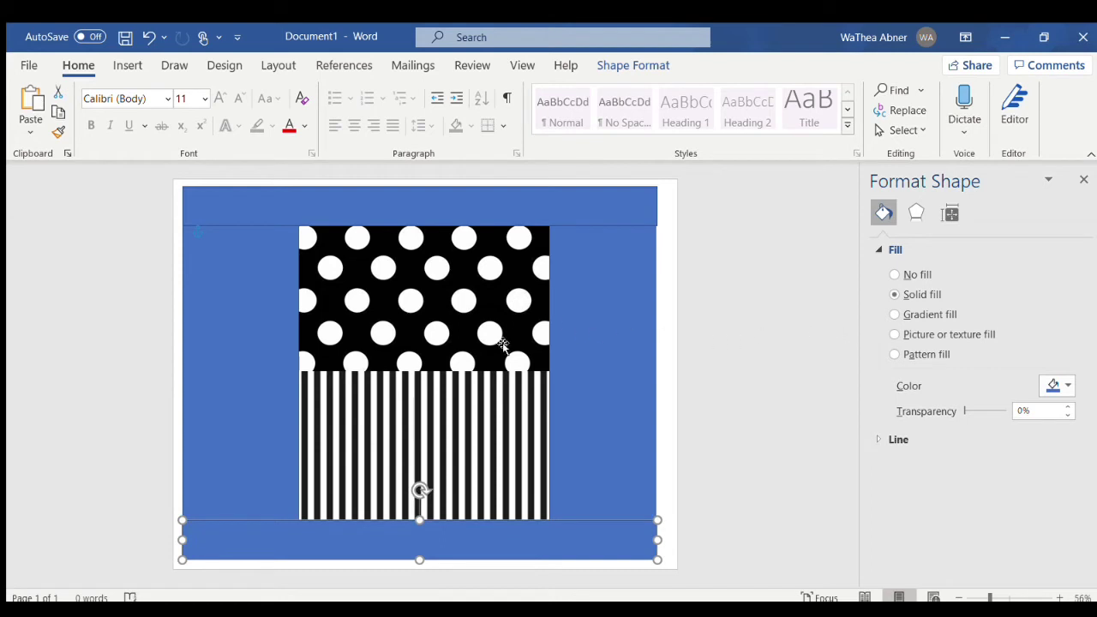
{"action": "left_click", "coordinate": [733, 368]}
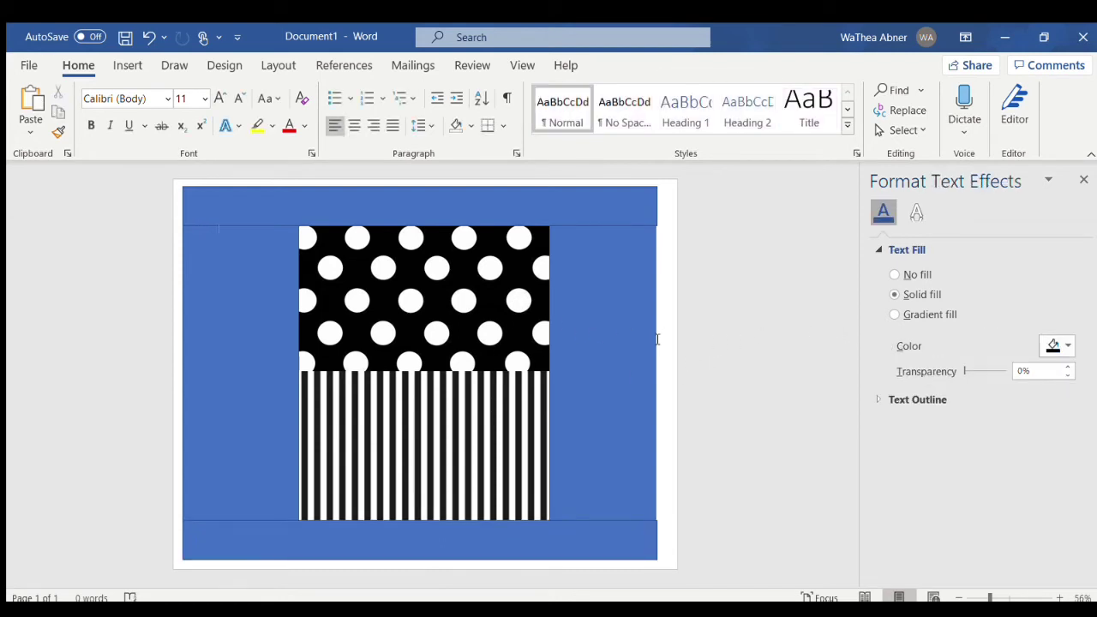
{"action": "left_click", "coordinate": [125, 66]}
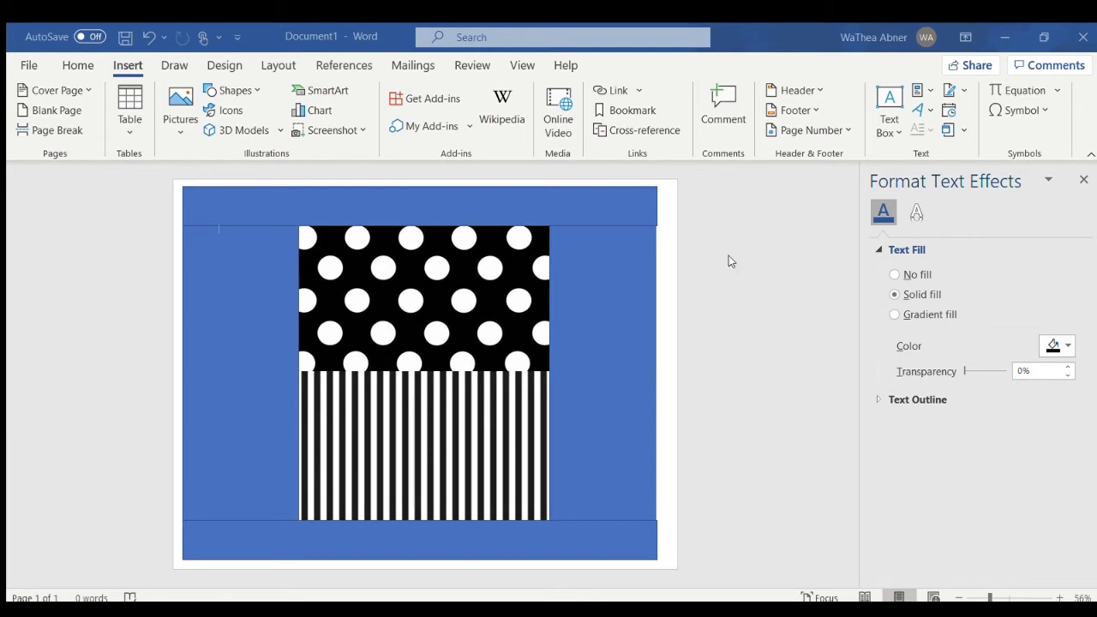
Restore the scalloped frame picture and centre it over the dotted and striped panel.
{"action": "key", "text": "ctrl+z"}
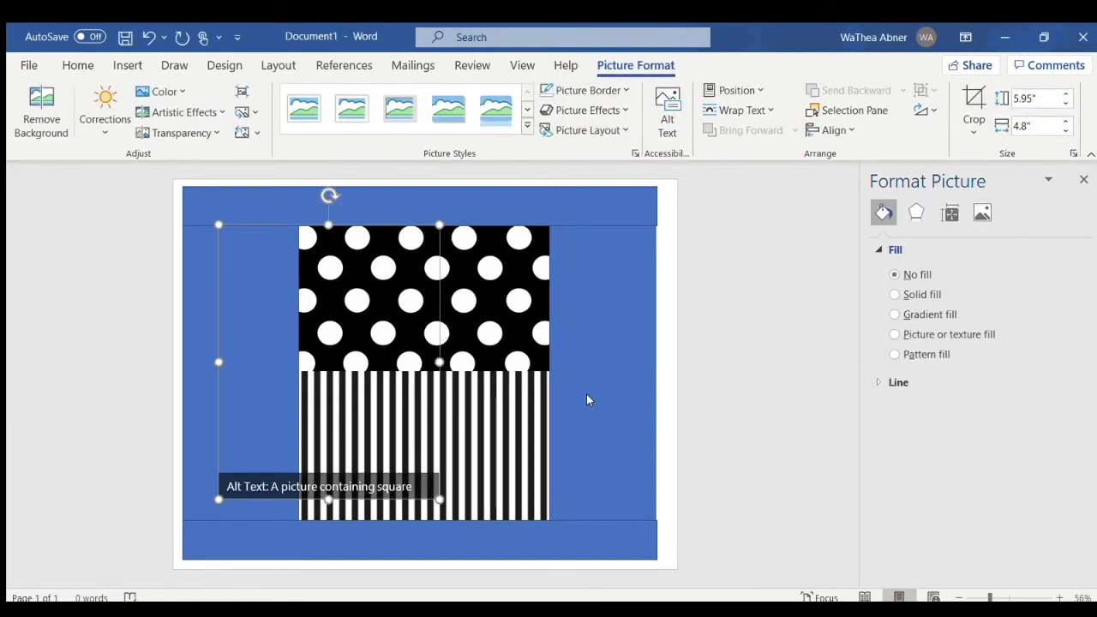
{"action": "key", "text": "ctrl+y"}
{"action": "left_click_drag", "start_coordinate": [368, 375], "coordinate": [461, 369]}
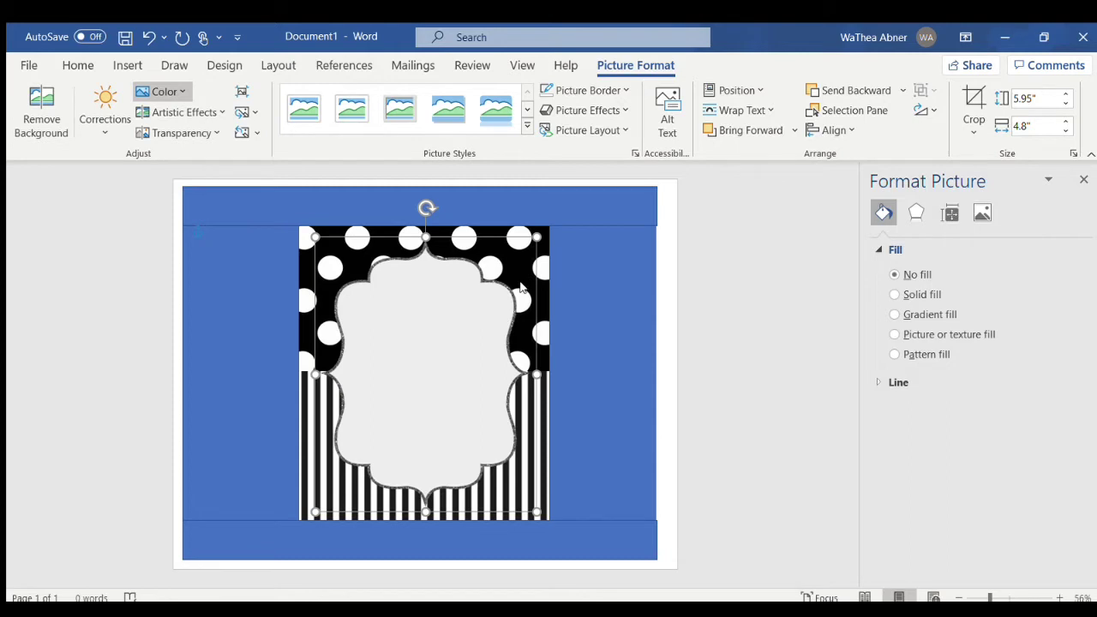
{"action": "left_click", "coordinate": [199, 450]}
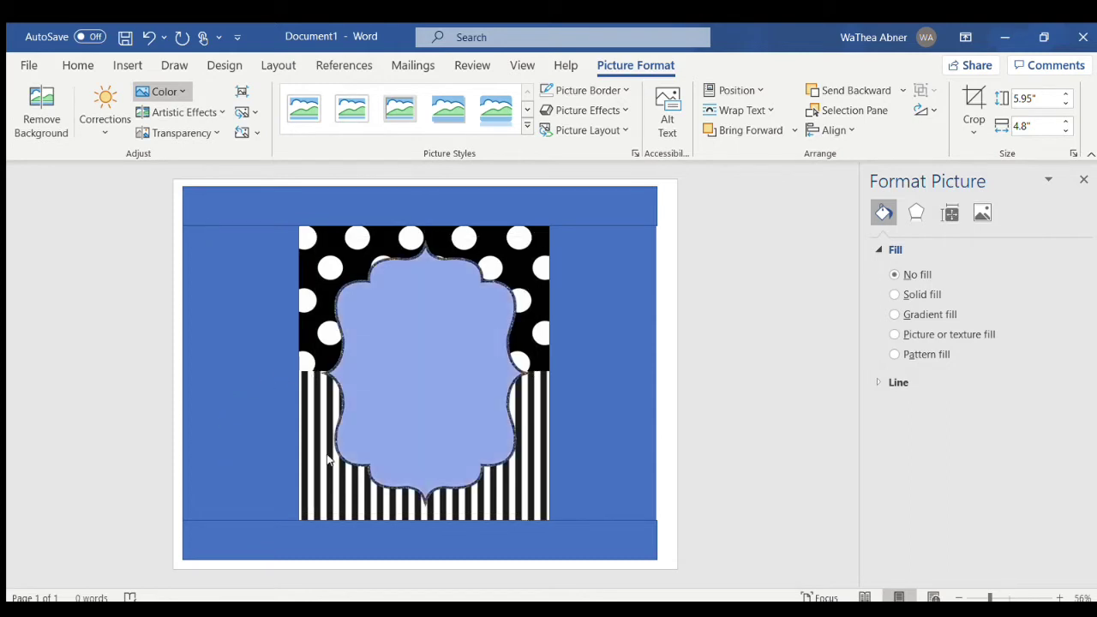
{"action": "left_click", "coordinate": [421, 384]}
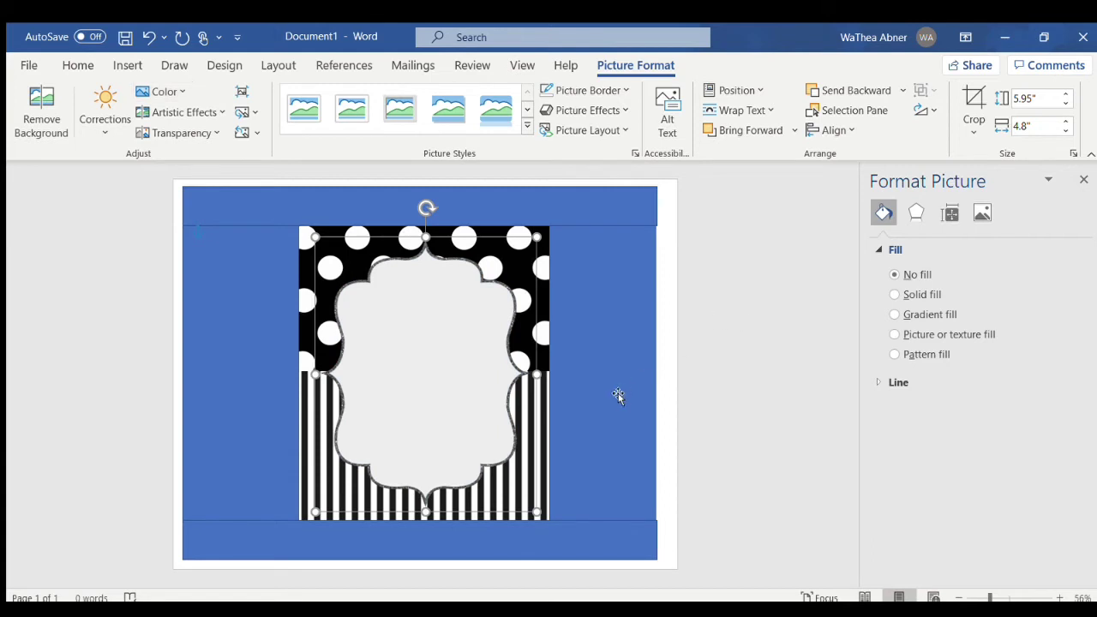
{"action": "left_click", "coordinate": [735, 372]}
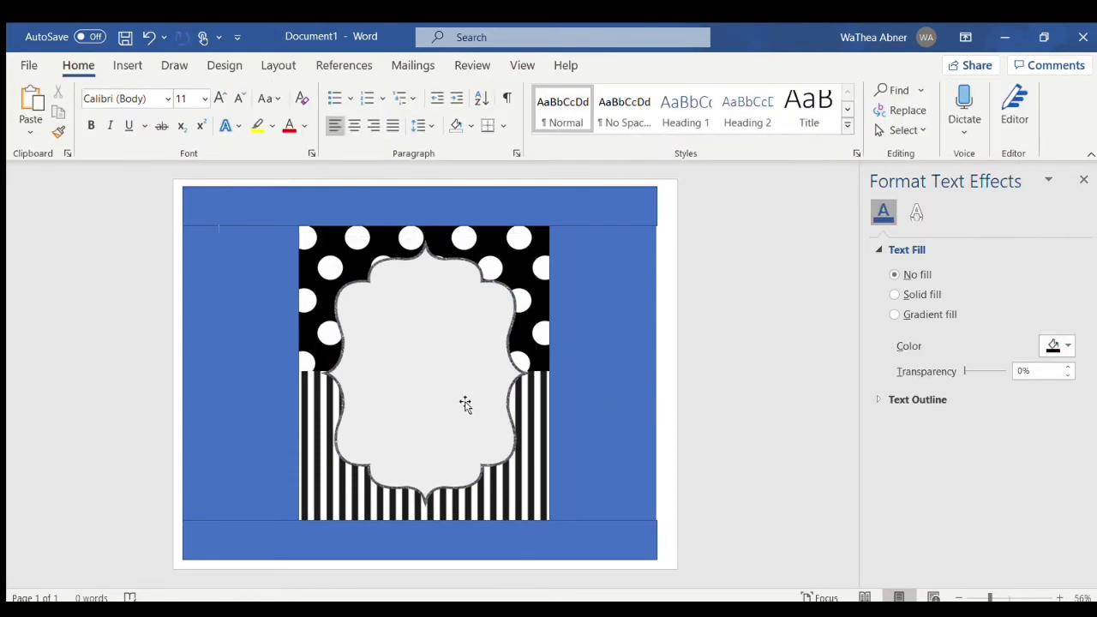
Insert a new WordArt "Your text here" text box.
{"action": "left_click", "coordinate": [591, 37]}
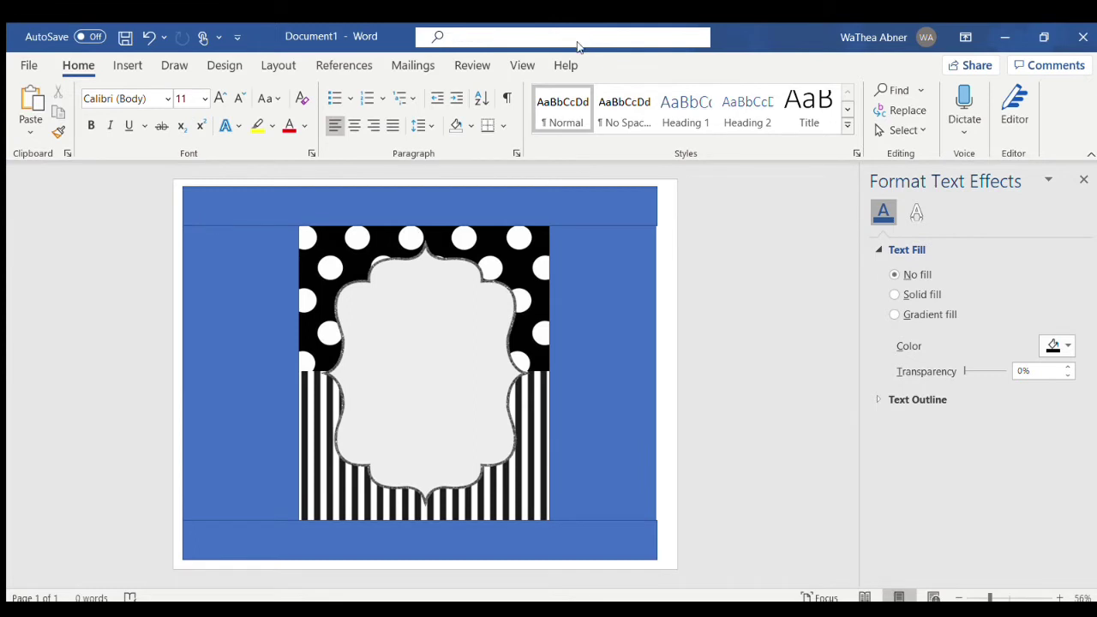
{"action": "key", "text": "Escape"}
{"action": "key", "text": "ctrl+v"}
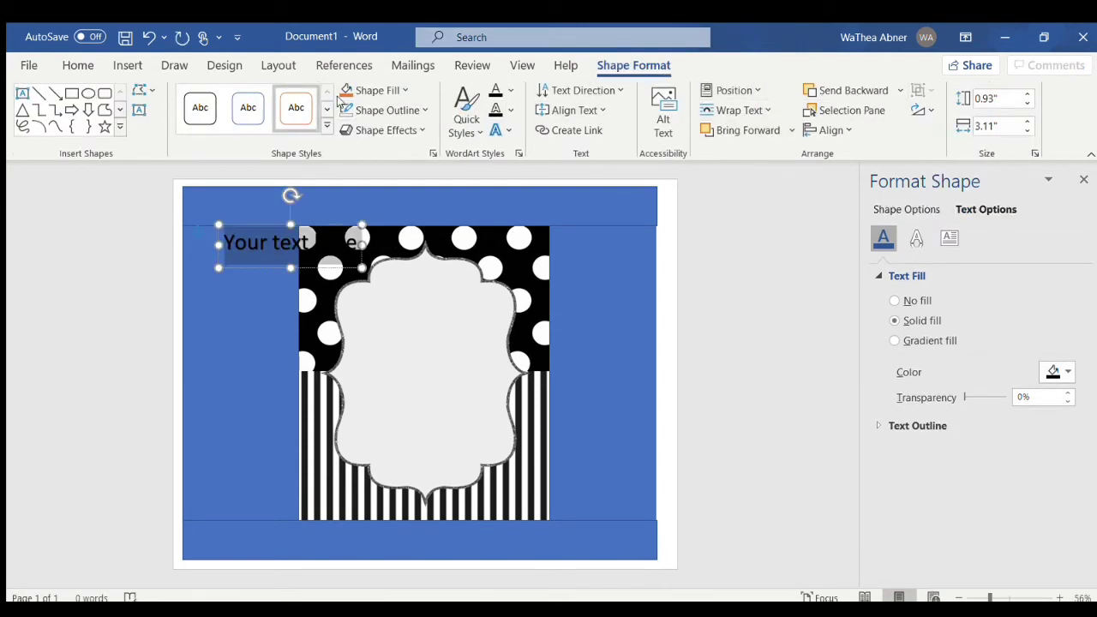
Replace the WordArt placeholder with 'Happy 15th' and move the box into the frame.
{"action": "left_click_drag", "start_coordinate": [323, 224], "coordinate": [348, 185]}
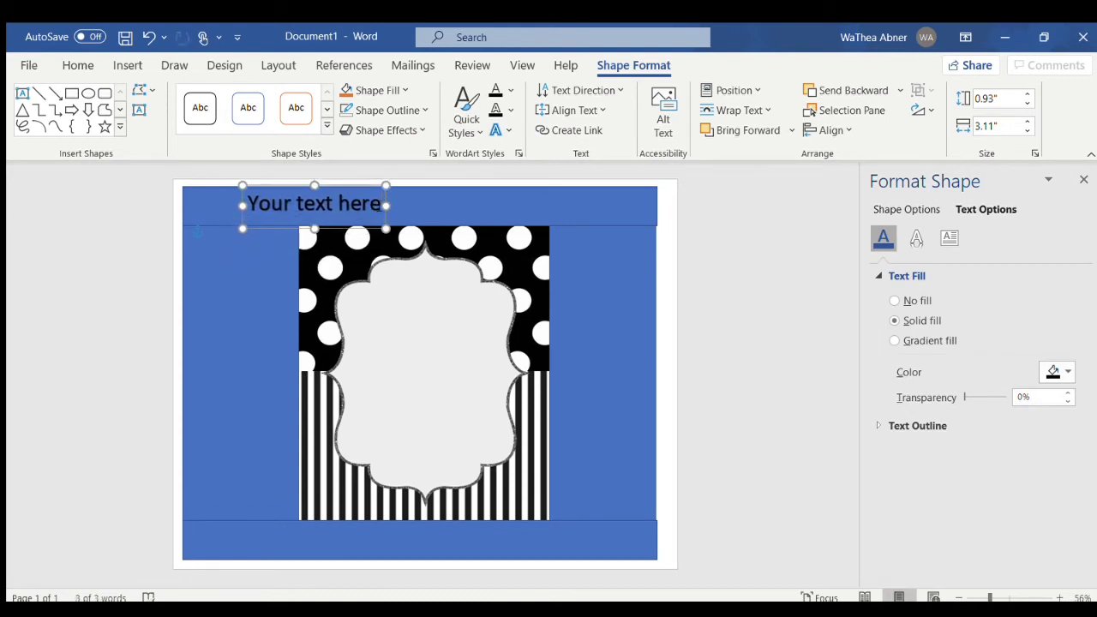
{"action": "key", "text": "BackSpace"}
{"action": "key", "text": "BackSpace"}
{"action": "key", "text": "BackSpace"}
{"action": "key", "text": "BackSpace"}
{"action": "key", "text": "BackSpace"}
{"action": "key", "text": "BackSpace"}
{"action": "key", "text": "BackSpace"}
{"action": "key", "text": "BackSpace"}
{"action": "key", "text": "BackSpace"}
{"action": "key", "text": "BackSpace"}
{"action": "key", "text": "BackSpace"}
{"action": "key", "text": "BackSpace"}
{"action": "key", "text": "BackSpace"}
{"action": "key", "text": "BackSpace"}
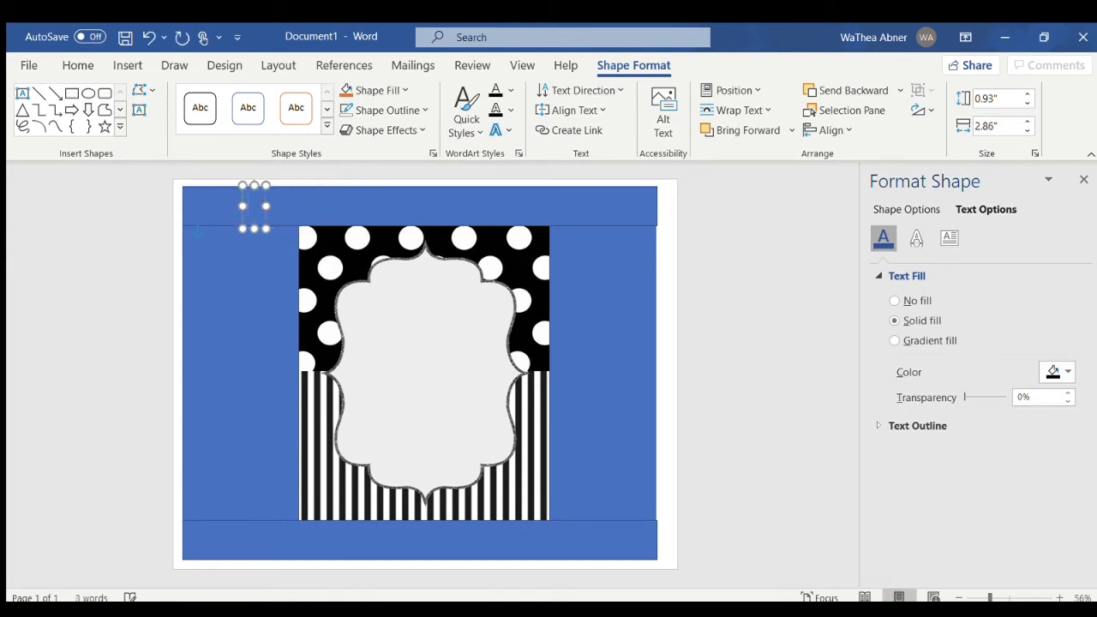
{"action": "type", "text": "Happy"}
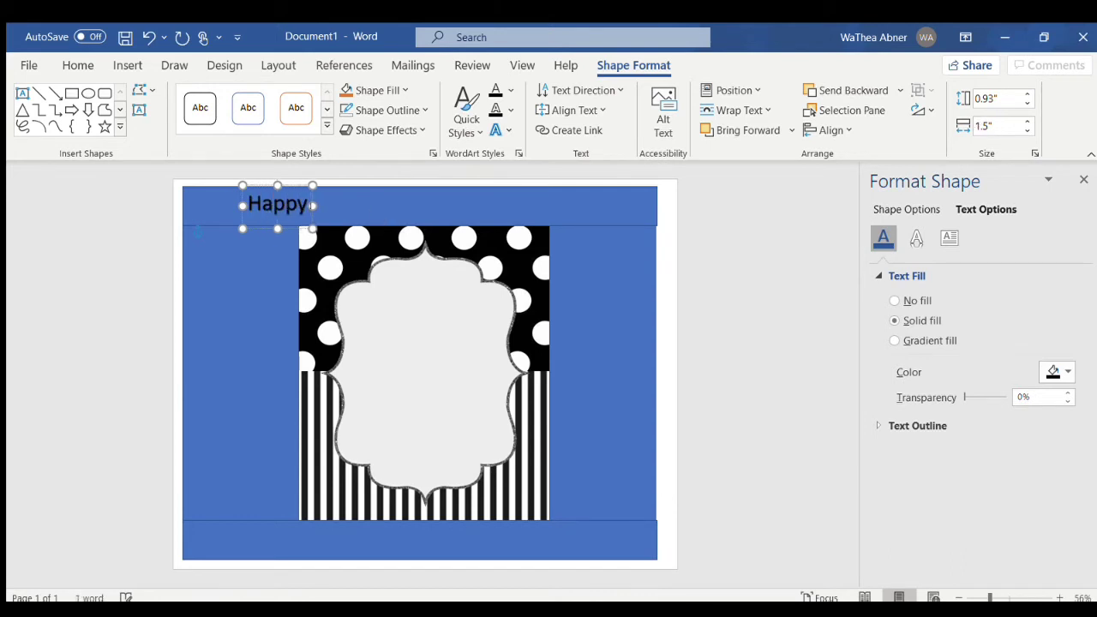
{"action": "type", "text": " 15th"}
{"action": "left_click_drag", "start_coordinate": [326, 187], "coordinate": [377, 293]}
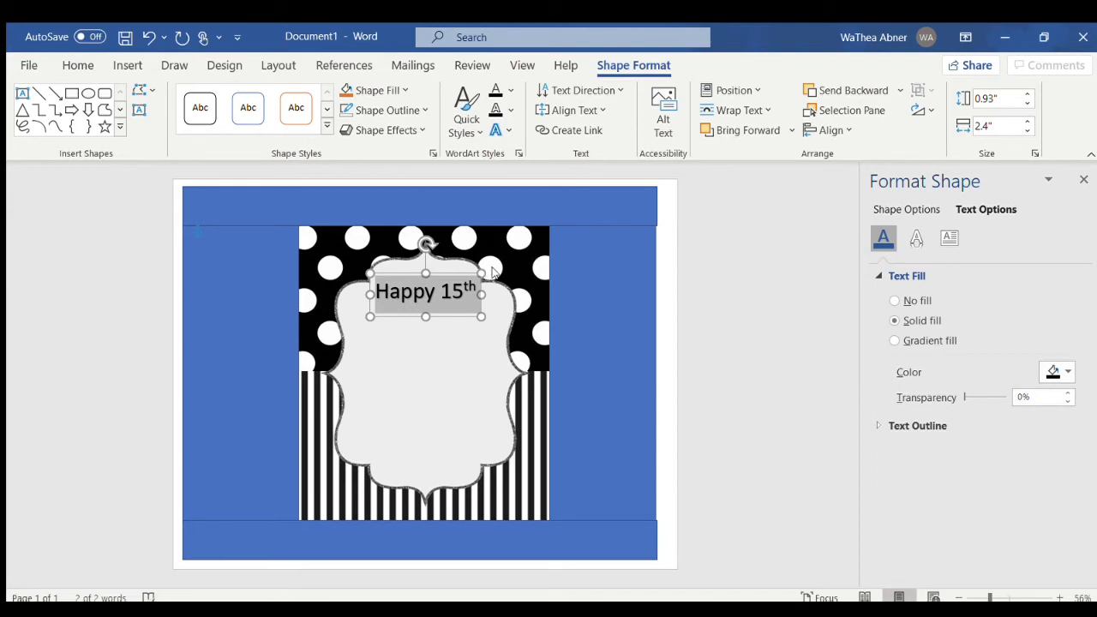
Make 'Happy 15th' a purple script font, enlarge its box and place it across the frame top.
{"action": "left_click", "coordinate": [508, 360]}
{"action": "key", "text": "ctrl+y"}
{"action": "key", "text": "ctrl+y"}
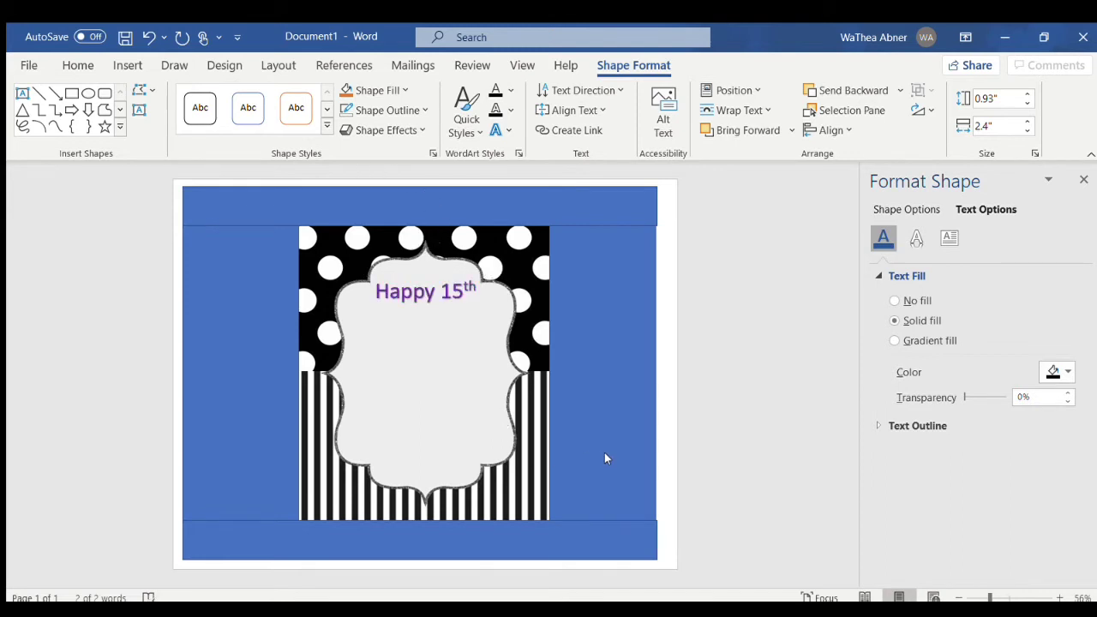
{"action": "key", "text": "ctrl+y"}
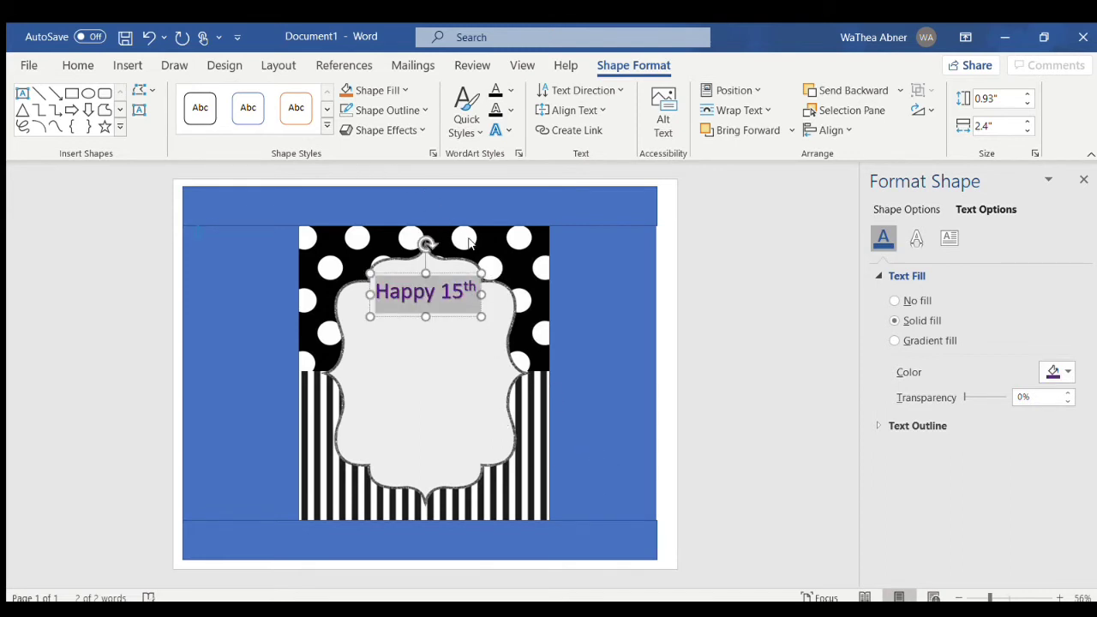
{"action": "key", "text": "ctrl+y"}
{"action": "key", "text": "ctrl+y"}
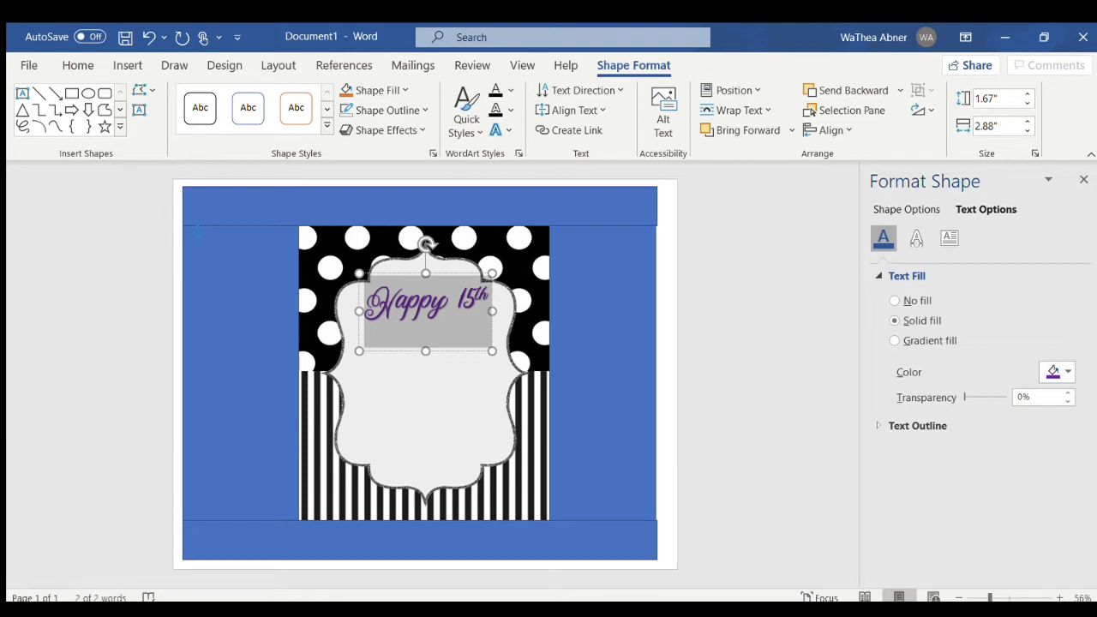
{"action": "left_click_drag", "start_coordinate": [492, 351], "coordinate": [533, 394]}
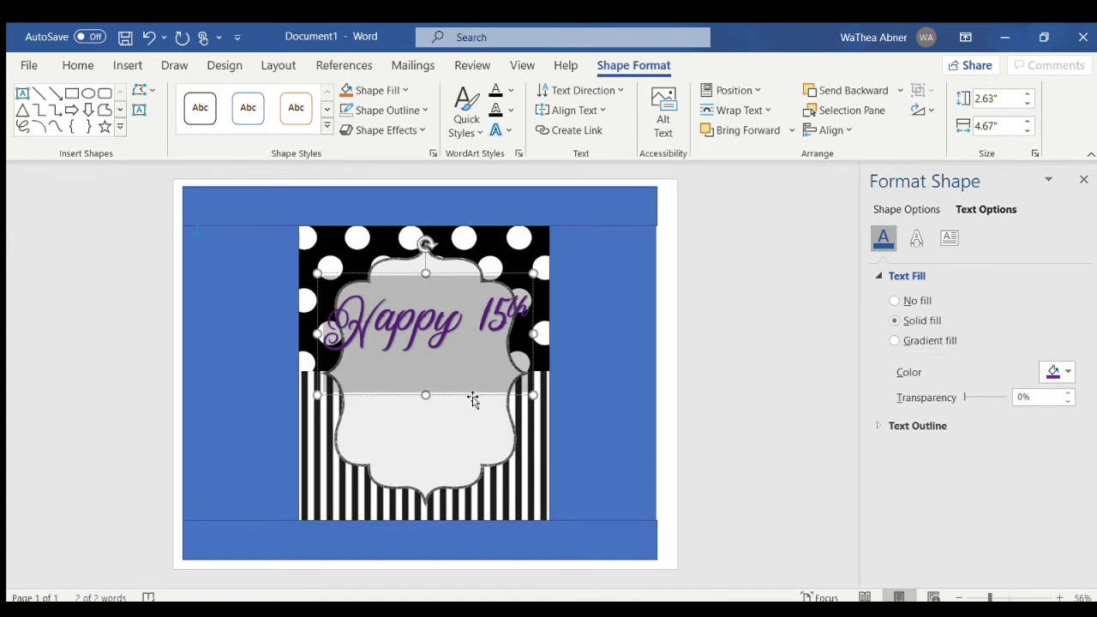
{"action": "left_click_drag", "start_coordinate": [473, 397], "coordinate": [465, 331]}
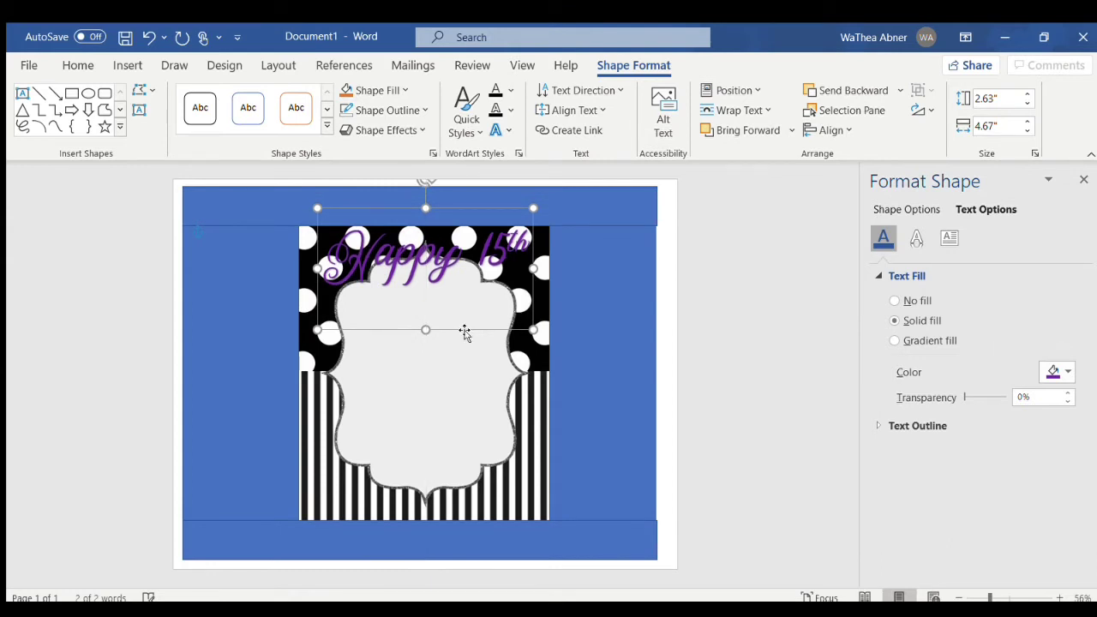
{"action": "left_click", "coordinate": [754, 272]}
{"action": "left_click", "coordinate": [632, 35]}
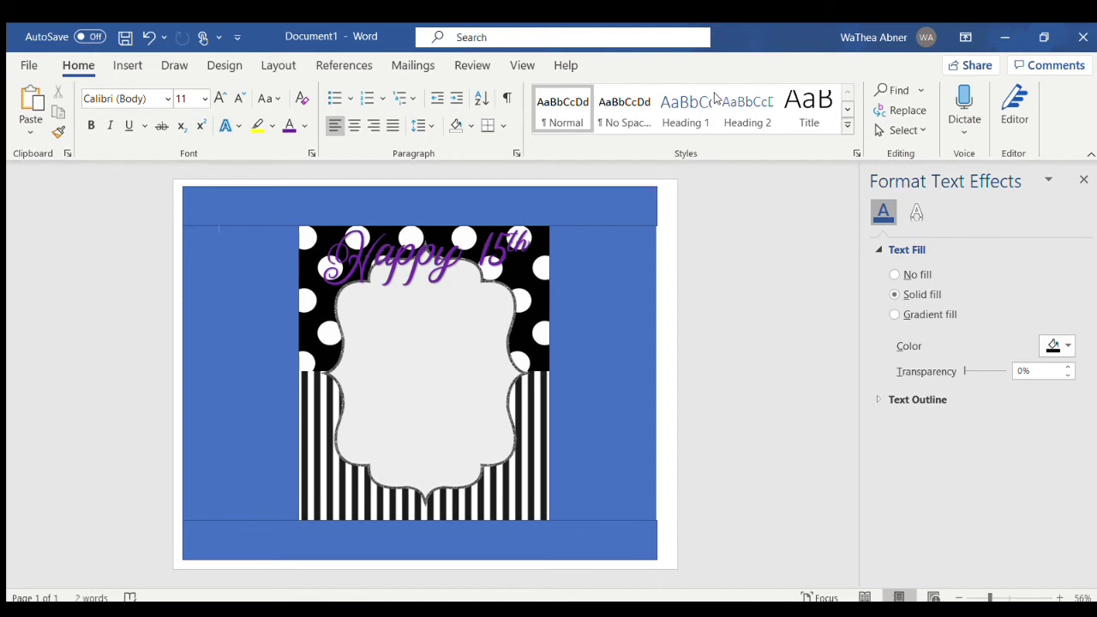
Insert a second WordArt reading 'Birthday' in large purple script directly under 'Happy 15th'.
{"action": "key", "text": "ctrl+v"}
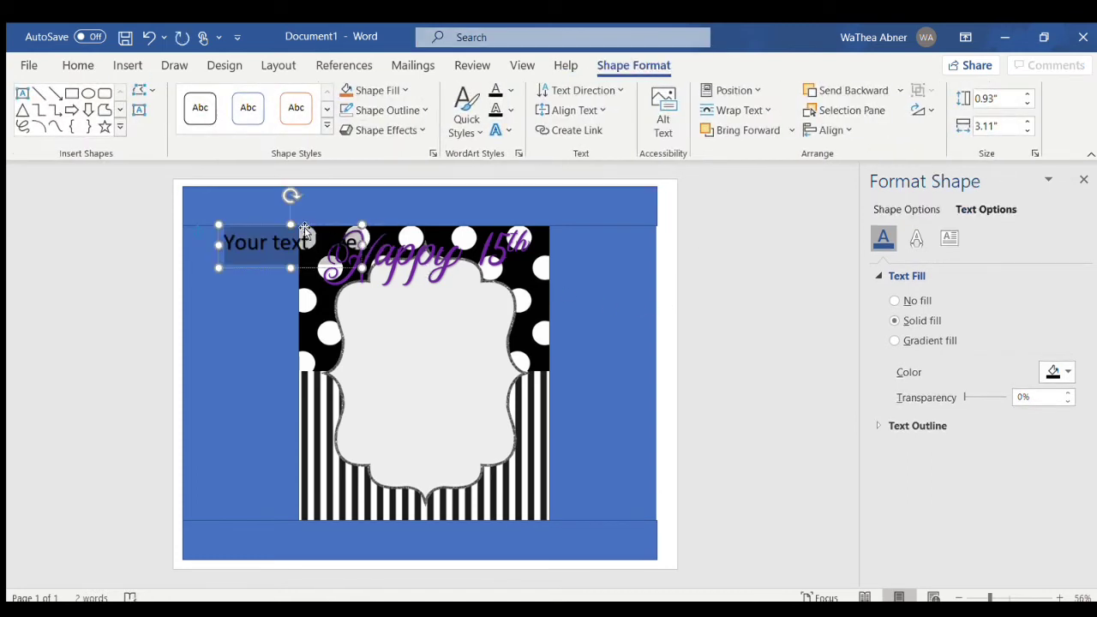
{"action": "left_click_drag", "start_coordinate": [304, 231], "coordinate": [453, 346]}
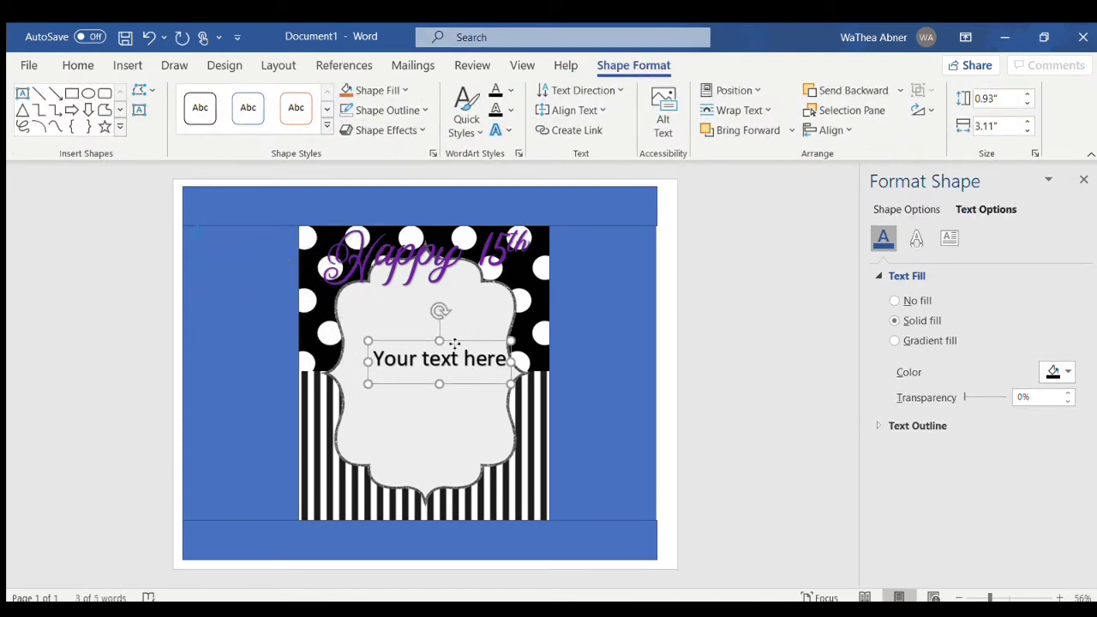
{"action": "left_click", "coordinate": [506, 358]}
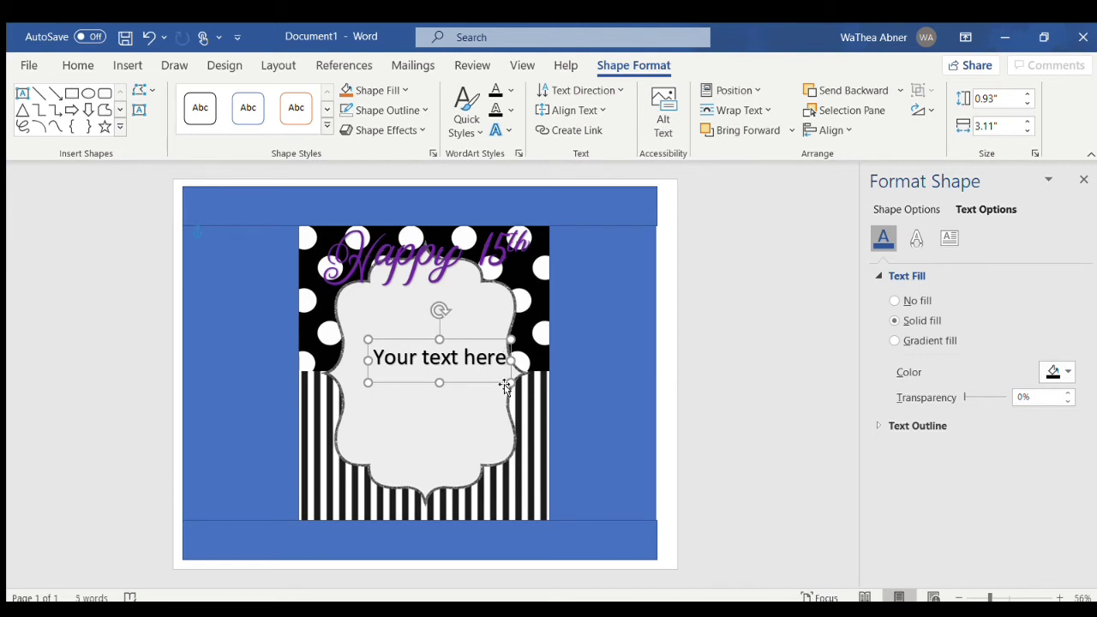
{"action": "key", "text": "BackSpace"}
{"action": "key", "text": "BackSpace"}
{"action": "key", "text": "BackSpace"}
{"action": "key", "text": "BackSpace"}
{"action": "key", "text": "BackSpace"}
{"action": "key", "text": "BackSpace"}
{"action": "key", "text": "BackSpace"}
{"action": "key", "text": "BackSpace"}
{"action": "key", "text": "BackSpace"}
{"action": "key", "text": "BackSpace"}
{"action": "key", "text": "BackSpace"}
{"action": "key", "text": "BackSpace"}
{"action": "key", "text": "BackSpace"}
{"action": "key", "text": "BackSpace"}
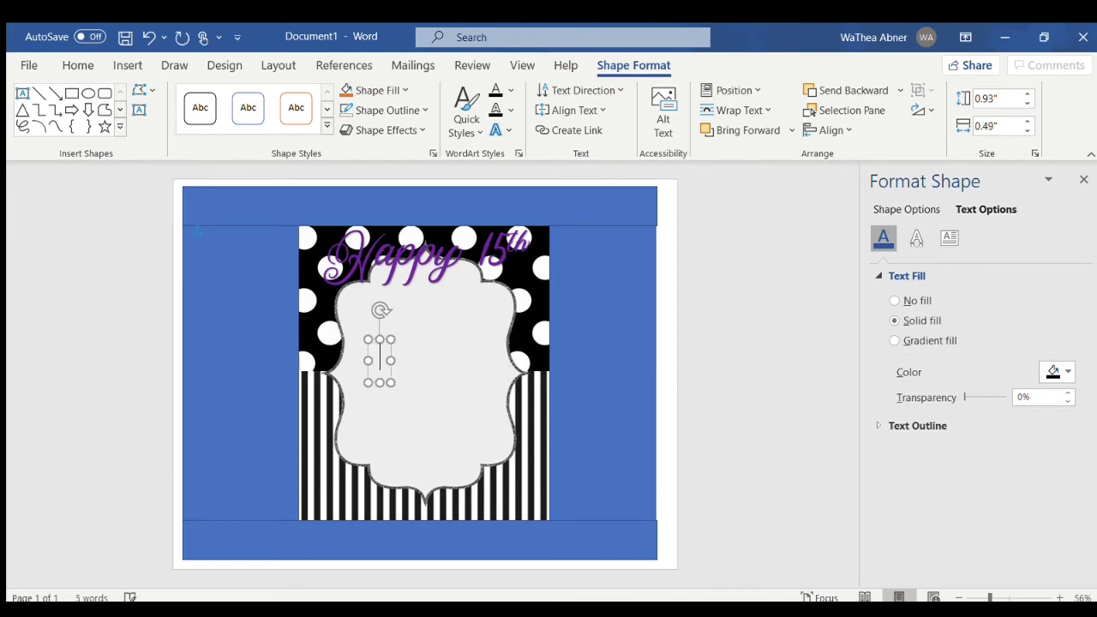
{"action": "type", "text": "Birthday"}
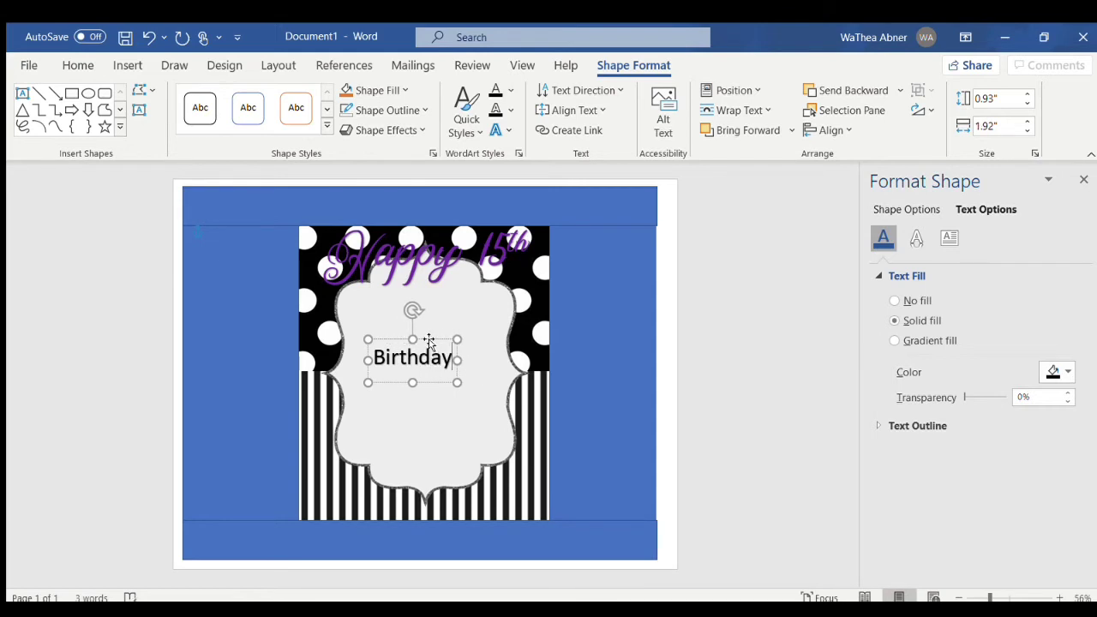
{"action": "left_click_drag", "start_coordinate": [451, 360], "coordinate": [370, 360]}
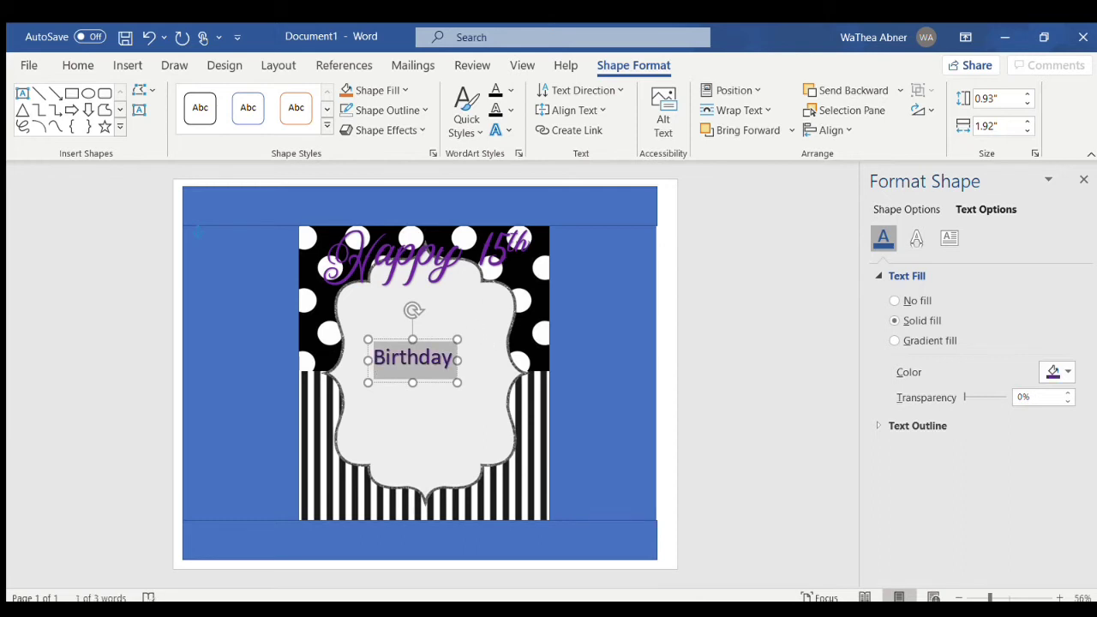
{"action": "key", "text": "ctrl+shift+period"}
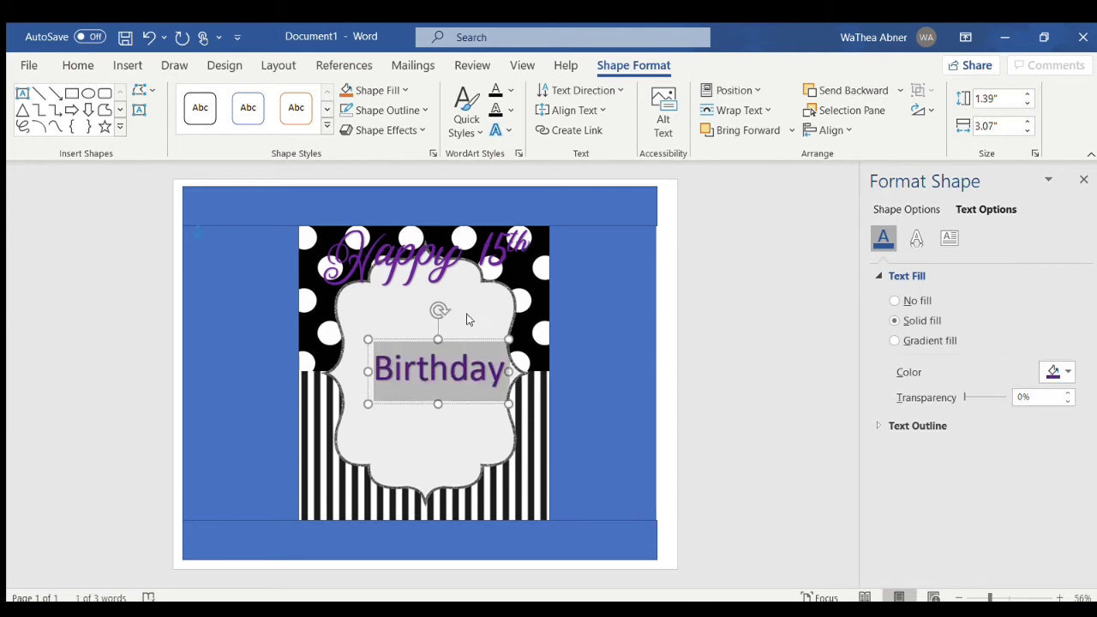
{"action": "key", "text": "ctrl+shift+v"}
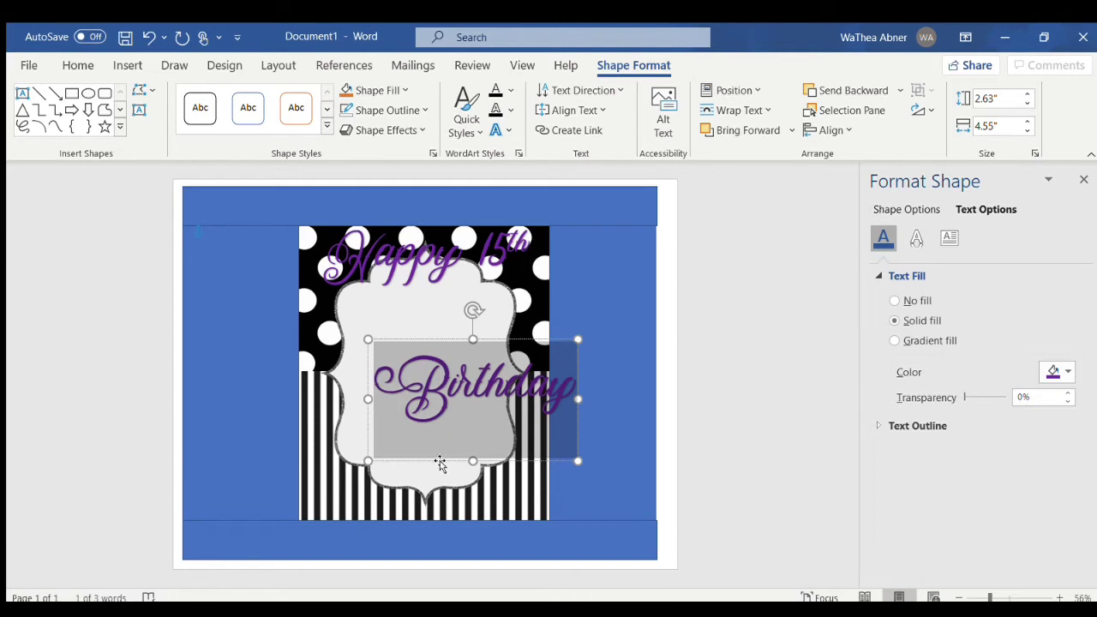
{"action": "left_click_drag", "start_coordinate": [439, 454], "coordinate": [396, 383]}
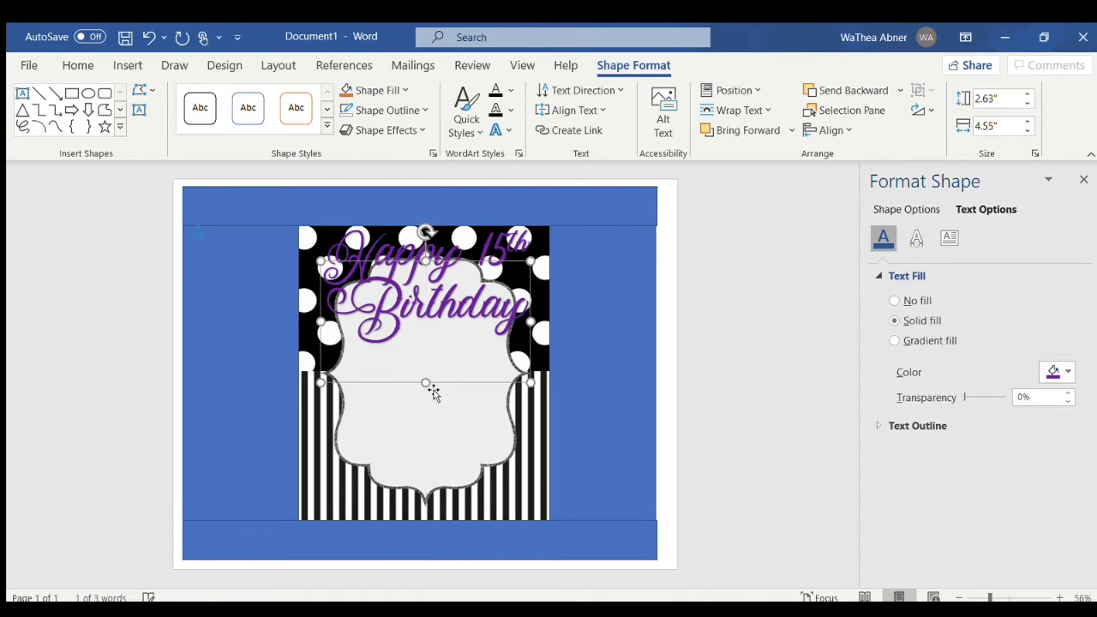
{"action": "left_click", "coordinate": [798, 379]}
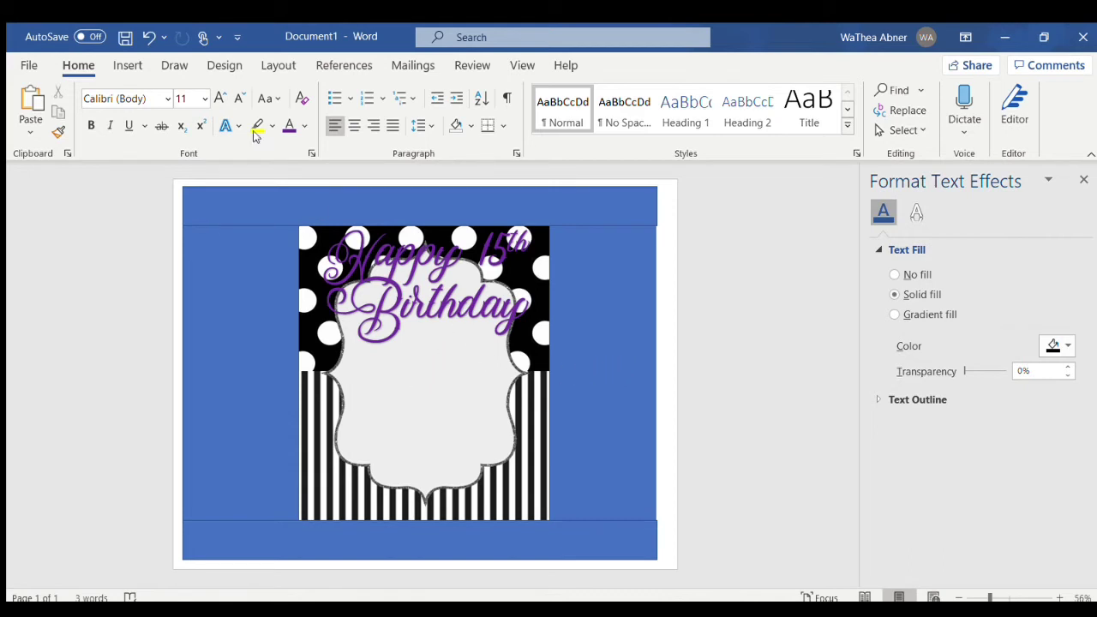
Insert the birthday portrait photo and centre it in the frame below the heading.
{"action": "left_click", "coordinate": [127, 65]}
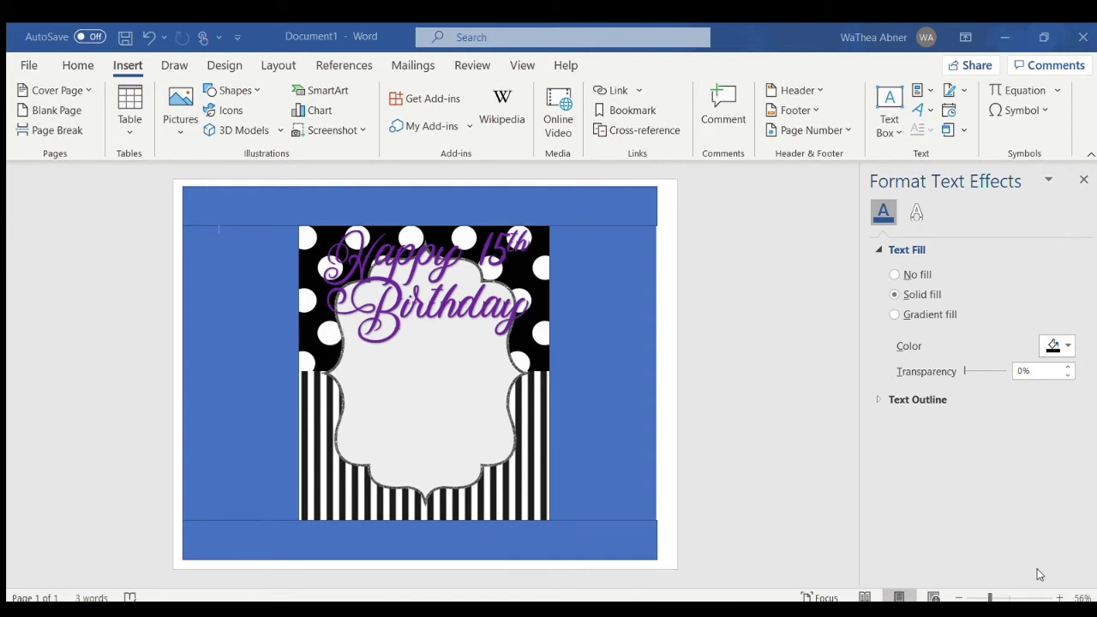
{"action": "key", "text": "Tab"}
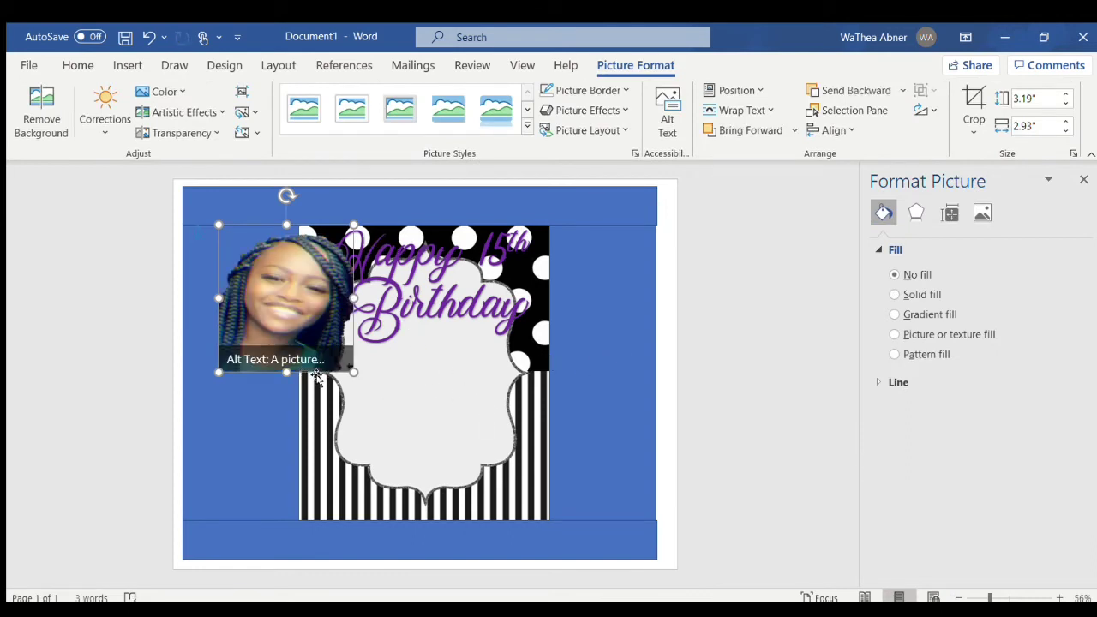
{"action": "left_click_drag", "start_coordinate": [317, 377], "coordinate": [472, 460]}
{"action": "mouse_move", "coordinate": [445, 406]}
{"action": "left_mouse_down"}
{"action": "mouse_move", "coordinate": [463, 404]}
{"action": "mouse_move", "coordinate": [449, 399]}
{"action": "left_mouse_up"}
{"action": "left_click", "coordinate": [757, 425]}
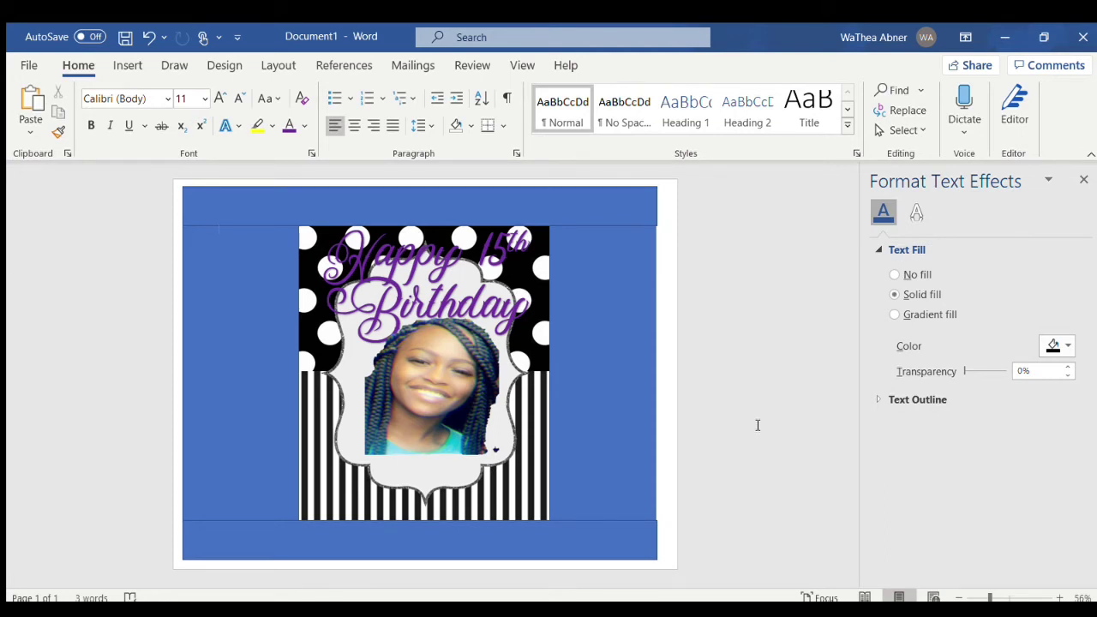
Paste the flower picture, enlarge it to about 3.4 inches and set it at the photo's lower left.
{"action": "left_click", "coordinate": [126, 65]}
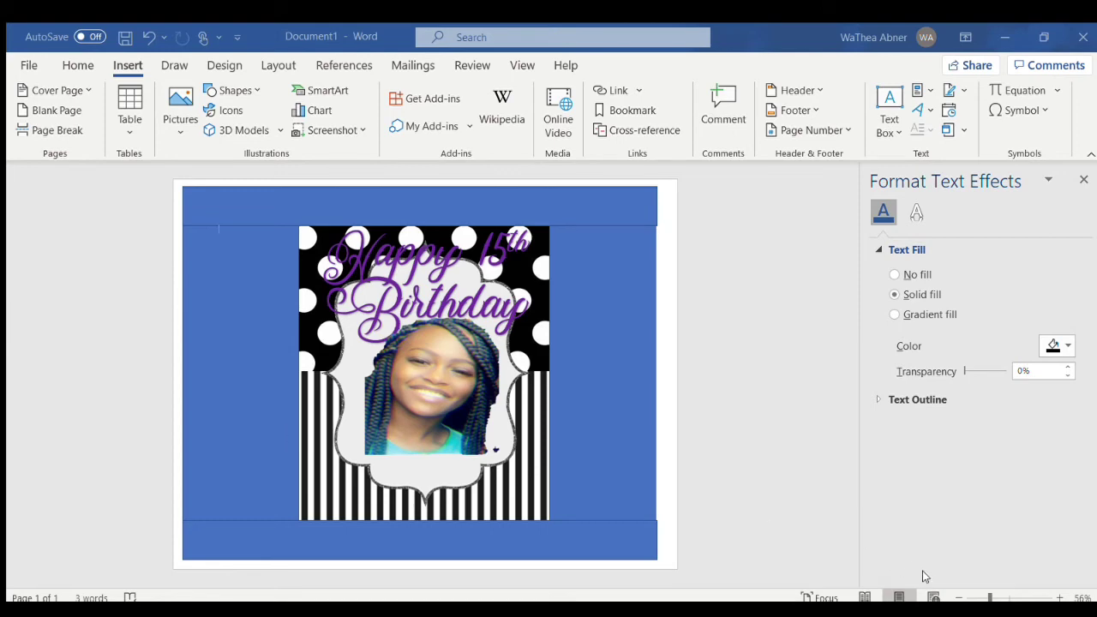
{"action": "key", "text": "Escape"}
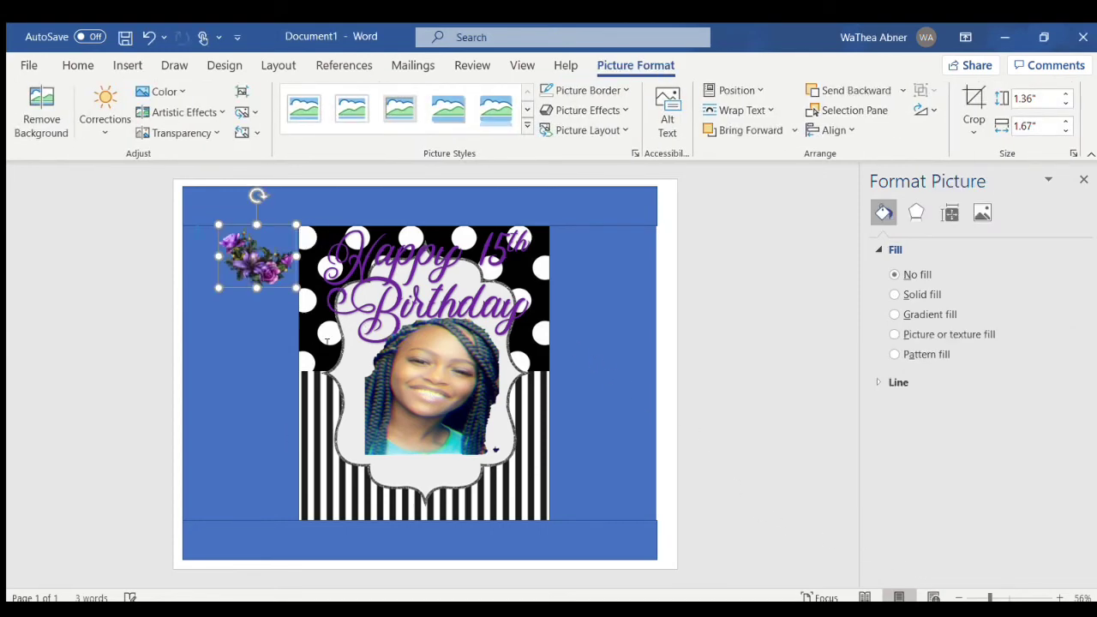
{"action": "left_click_drag", "start_coordinate": [261, 275], "coordinate": [392, 484]}
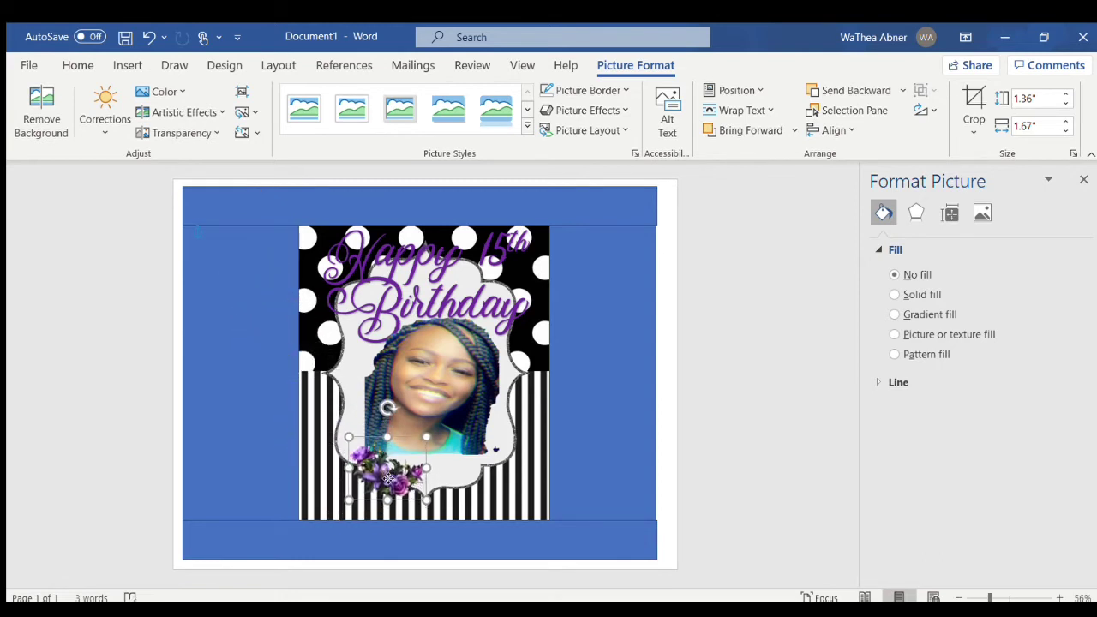
{"action": "left_click_drag", "start_coordinate": [350, 437], "coordinate": [318, 402]}
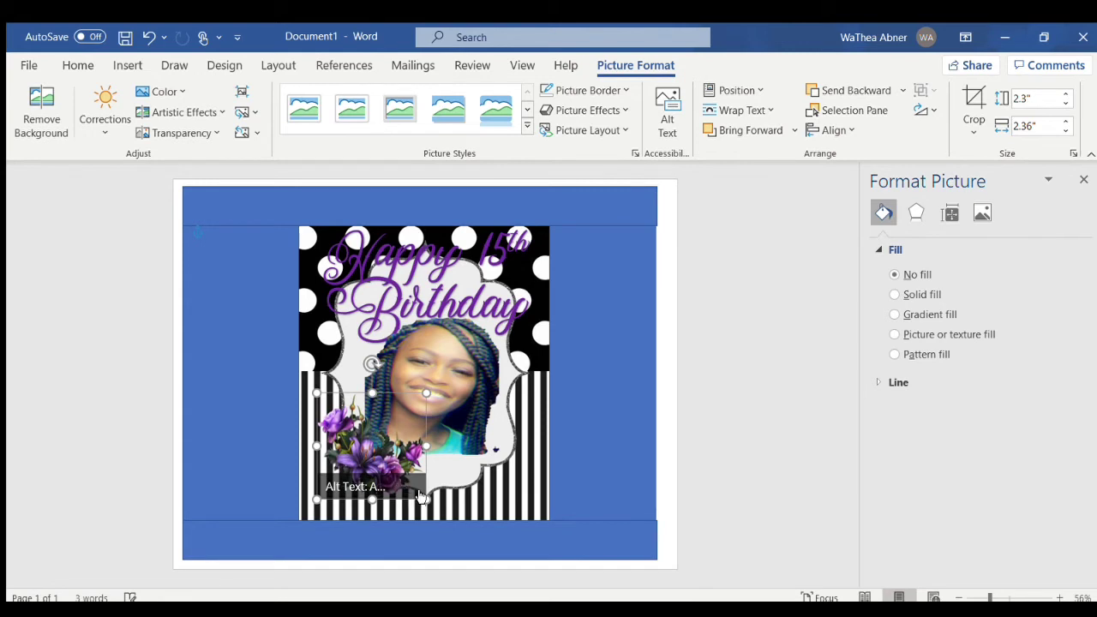
{"action": "left_click_drag", "start_coordinate": [426, 499], "coordinate": [459, 532]}
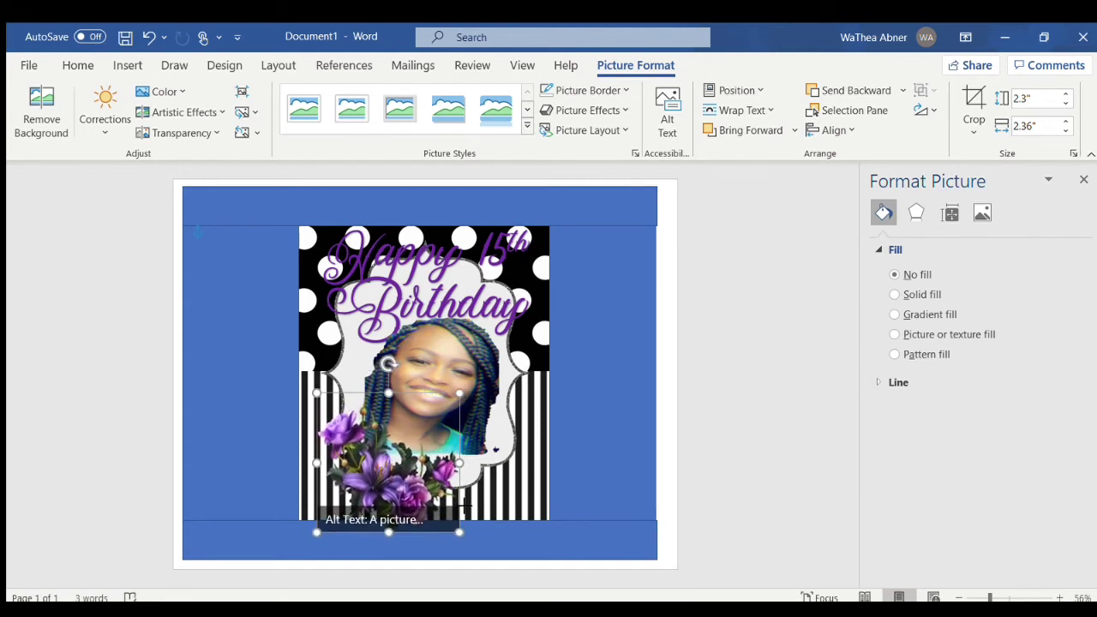
{"action": "mouse_move", "coordinate": [403, 481]}
{"action": "left_mouse_down"}
{"action": "mouse_move", "coordinate": [405, 448]}
{"action": "mouse_move", "coordinate": [415, 467]}
{"action": "left_mouse_up"}
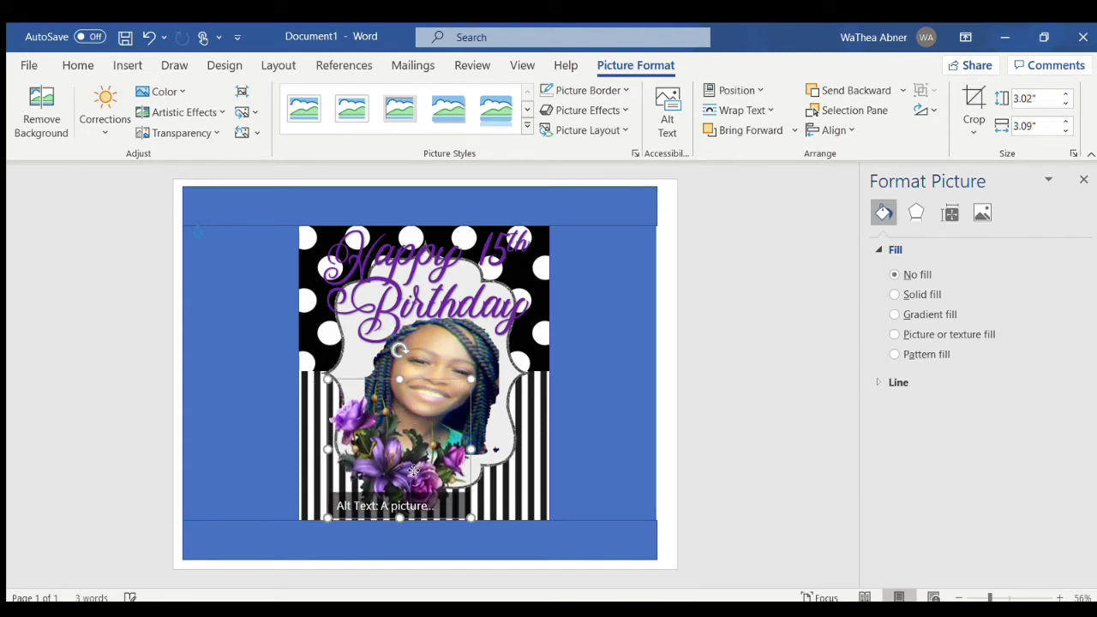
{"action": "left_click_drag", "start_coordinate": [327, 377], "coordinate": [309, 361]}
{"action": "left_click_drag", "start_coordinate": [400, 481], "coordinate": [394, 484]}
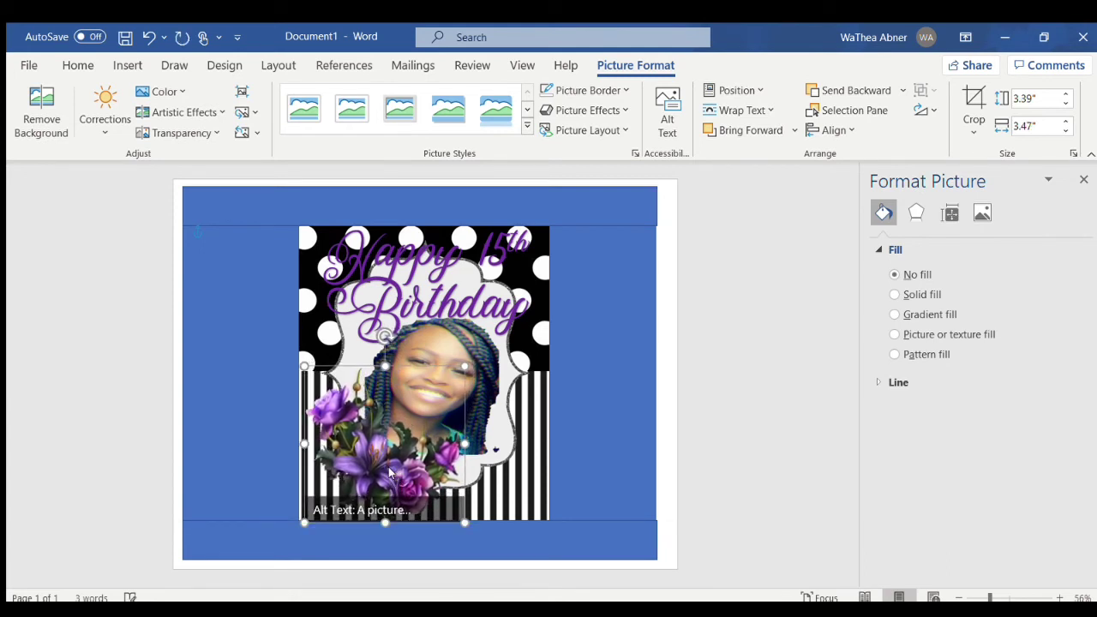
Paste a copy of the flowers, flip it horizontally and place it at the photo's lower right.
{"action": "left_click", "coordinate": [586, 334]}
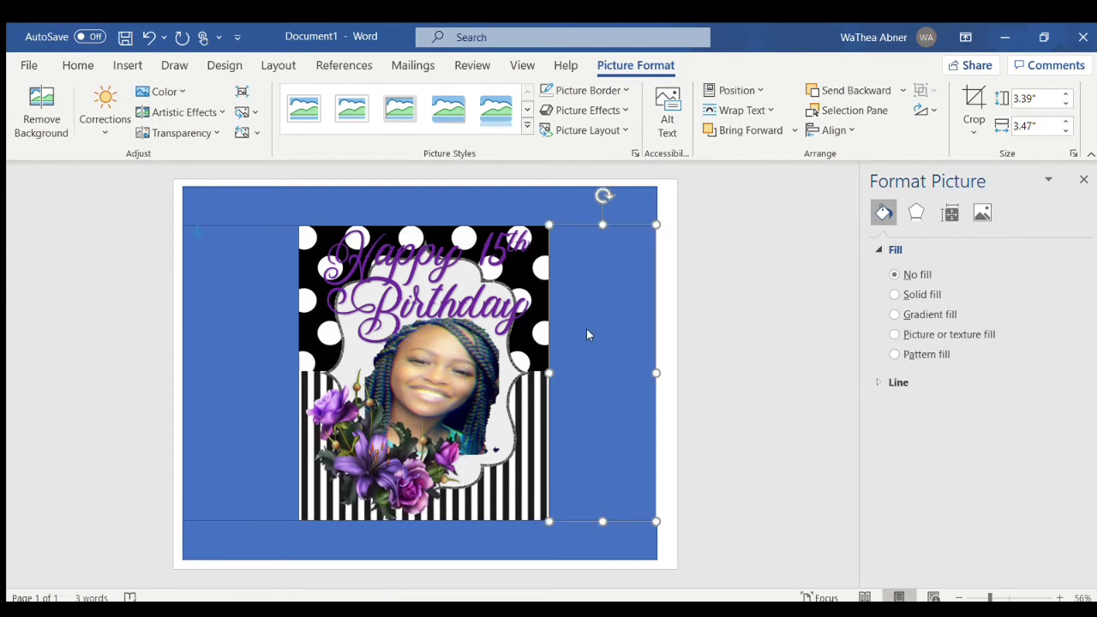
{"action": "key", "text": "ctrl+v"}
{"action": "left_click_drag", "start_coordinate": [612, 306], "coordinate": [542, 380]}
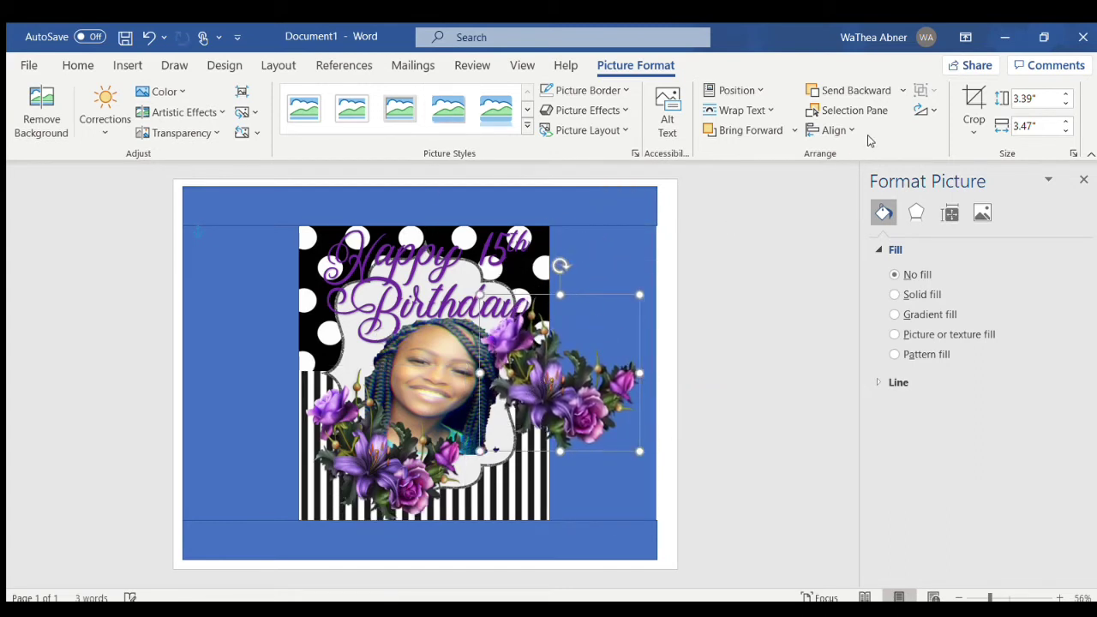
{"action": "left_click", "coordinate": [917, 115]}
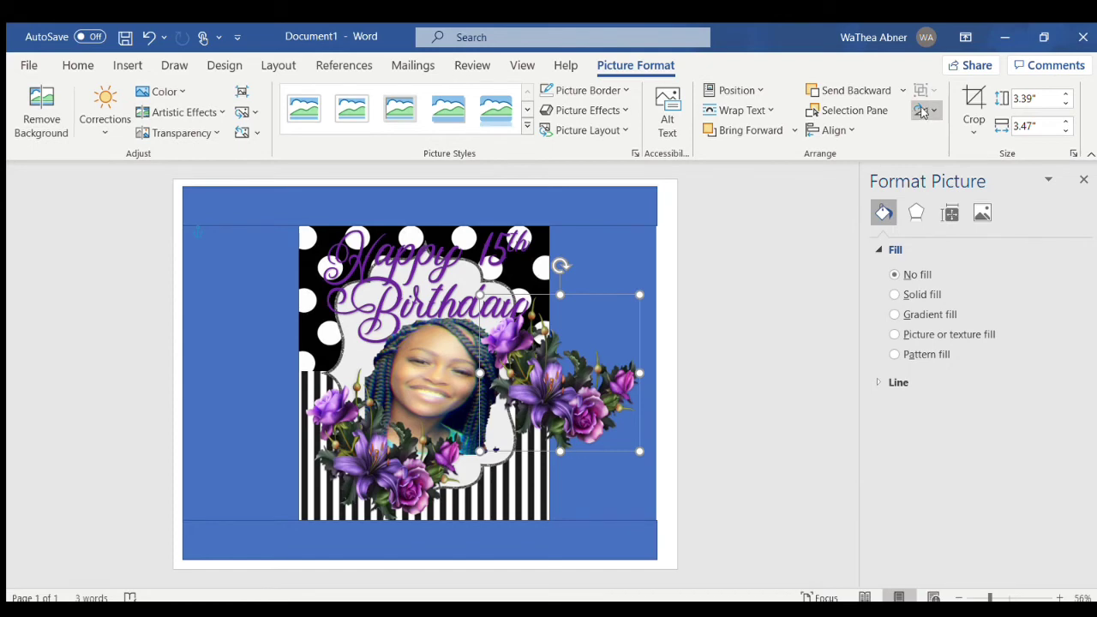
{"action": "left_click", "coordinate": [963, 204]}
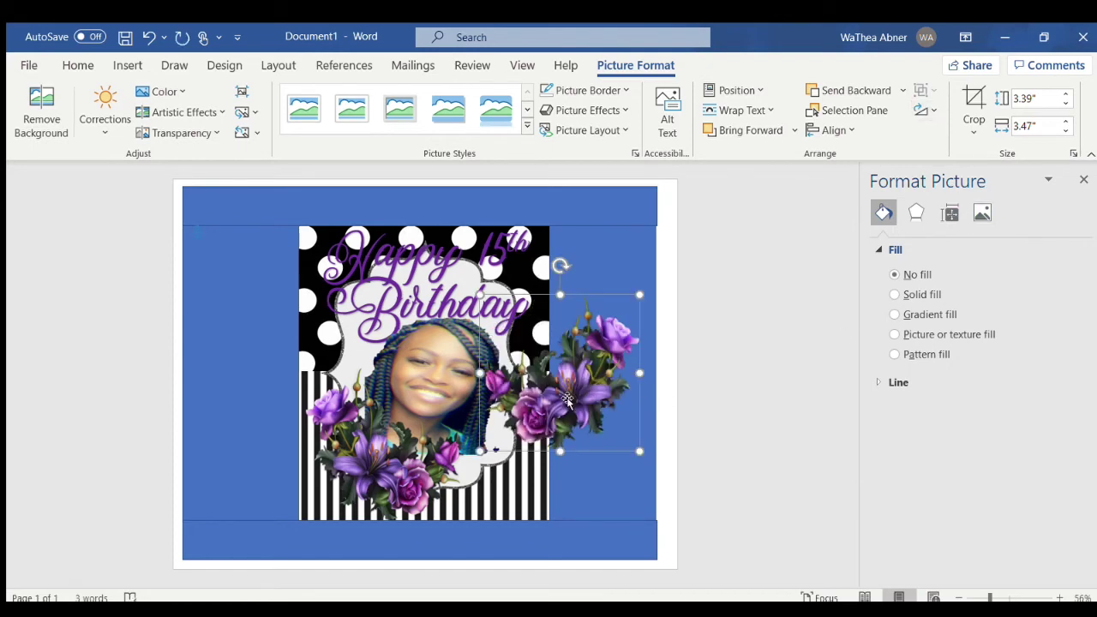
{"action": "left_click_drag", "start_coordinate": [562, 394], "coordinate": [475, 468]}
{"action": "left_click", "coordinate": [808, 384]}
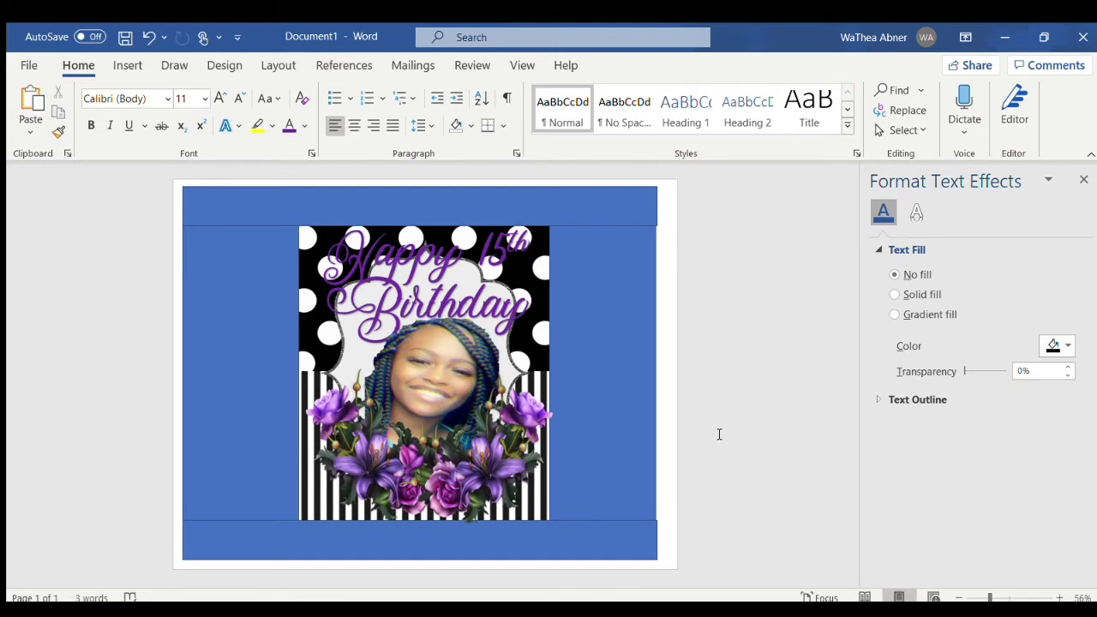
{"action": "left_click", "coordinate": [481, 482]}
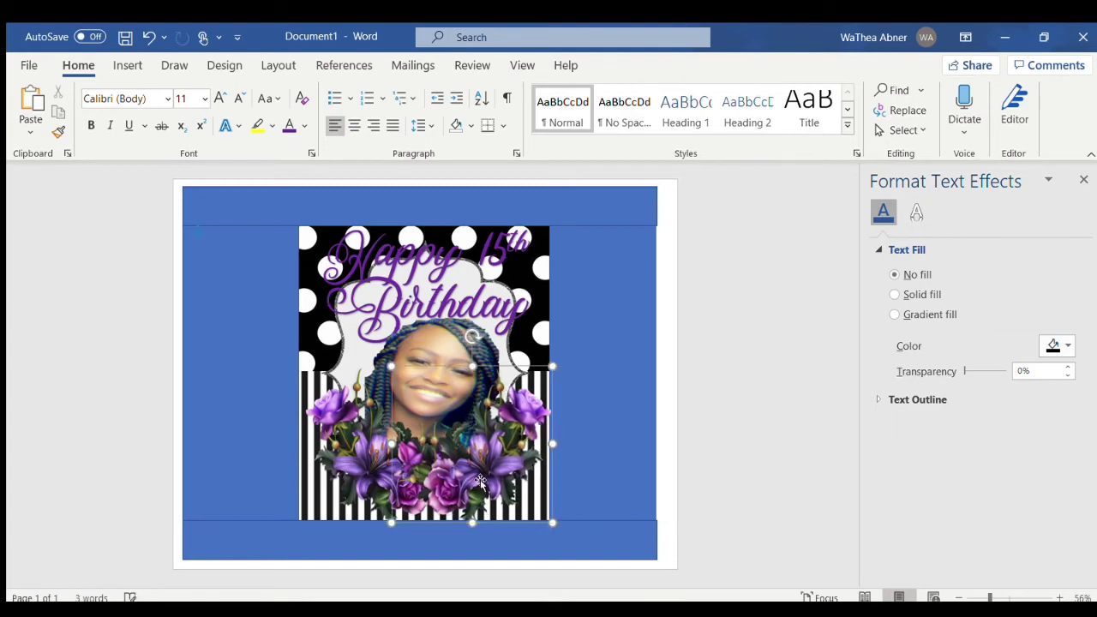
Move the WordArt into the top band, replace its text with the birthday girl's name, then enlarge it and apply a script font.
{"action": "left_click", "coordinate": [703, 411]}
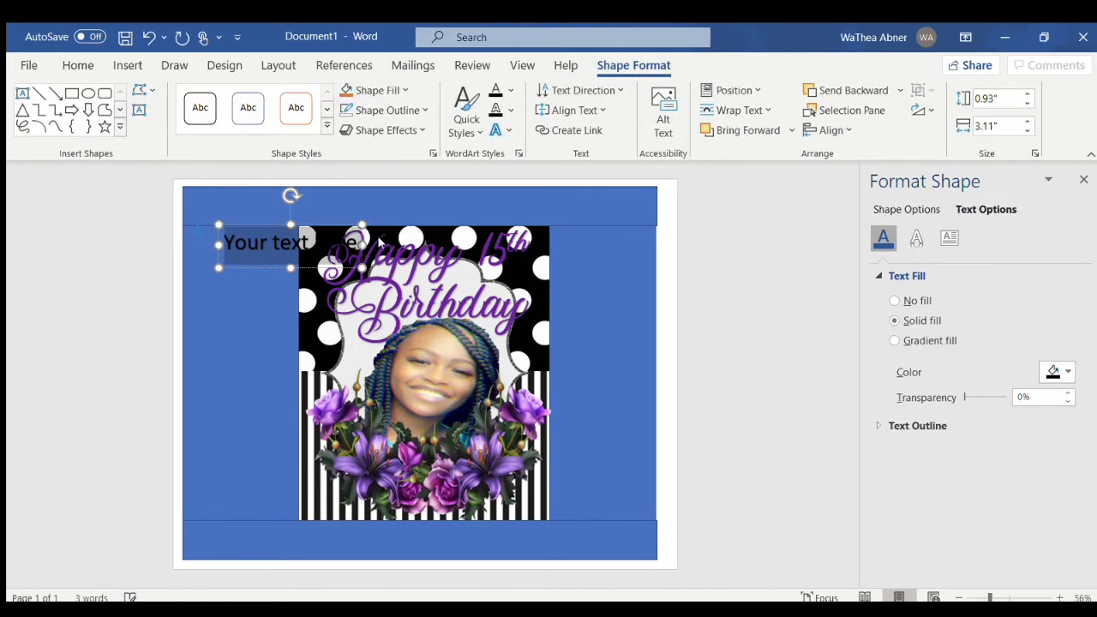
{"action": "left_click_drag", "start_coordinate": [333, 229], "coordinate": [335, 193]}
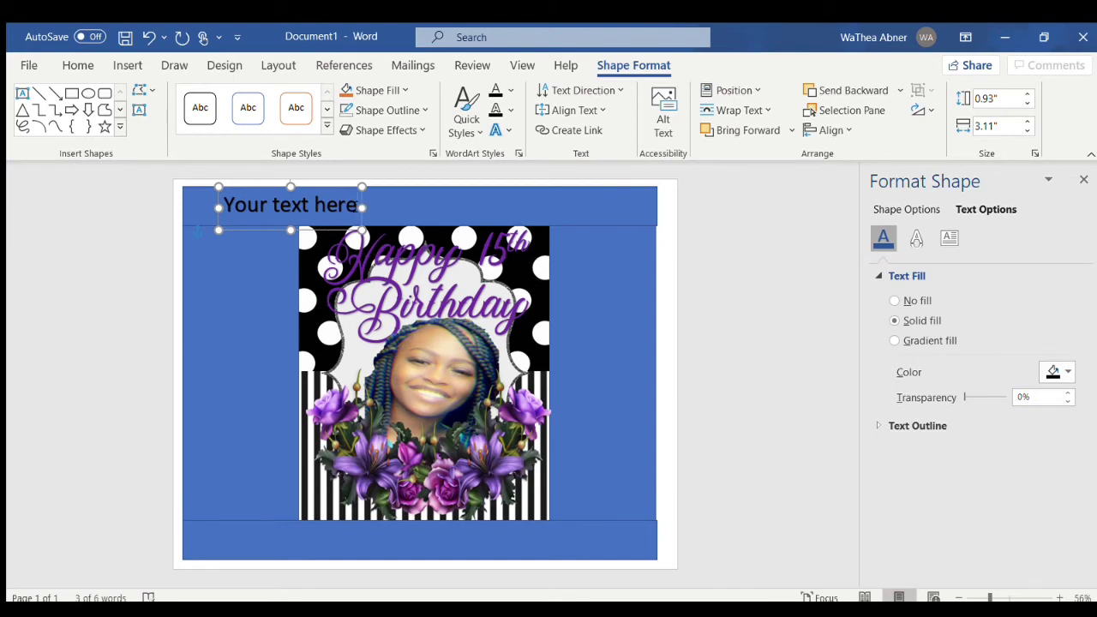
{"action": "key", "text": "BackSpace"}
{"action": "key", "text": "BackSpace"}
{"action": "key", "text": "BackSpace"}
{"action": "key", "text": "BackSpace"}
{"action": "key", "text": "BackSpace"}
{"action": "key", "text": "BackSpace"}
{"action": "key", "text": "BackSpace"}
{"action": "key", "text": "BackSpace"}
{"action": "key", "text": "BackSpace"}
{"action": "key", "text": "BackSpace"}
{"action": "key", "text": "BackSpace"}
{"action": "key", "text": "BackSpace"}
{"action": "key", "text": "BackSpace"}
{"action": "key", "text": "BackSpace"}
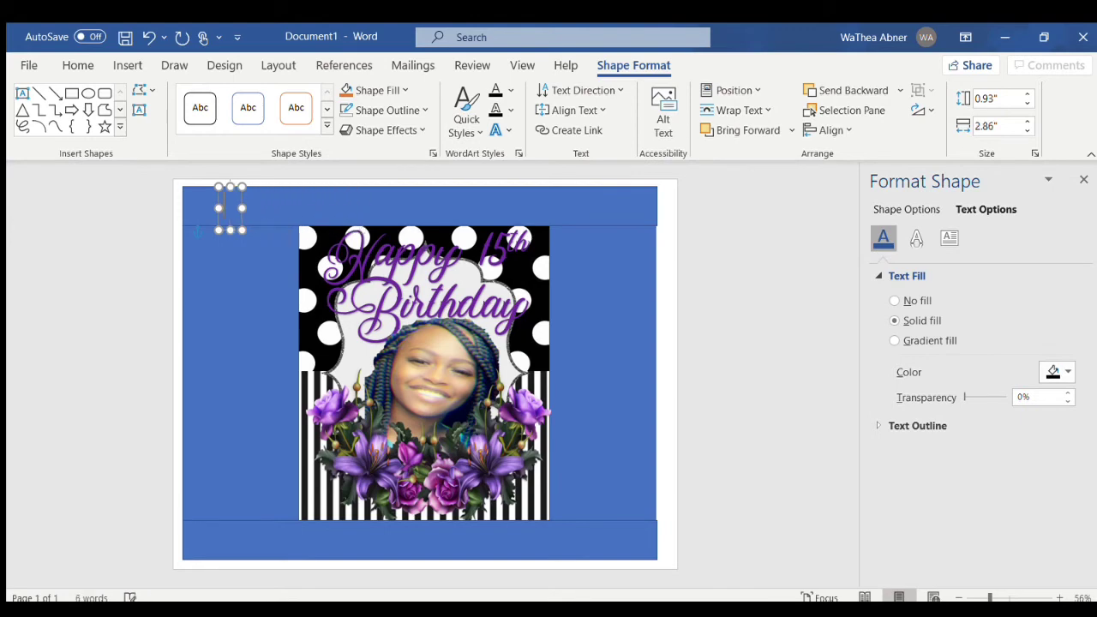
{"action": "type", "text": "Malaiya"}
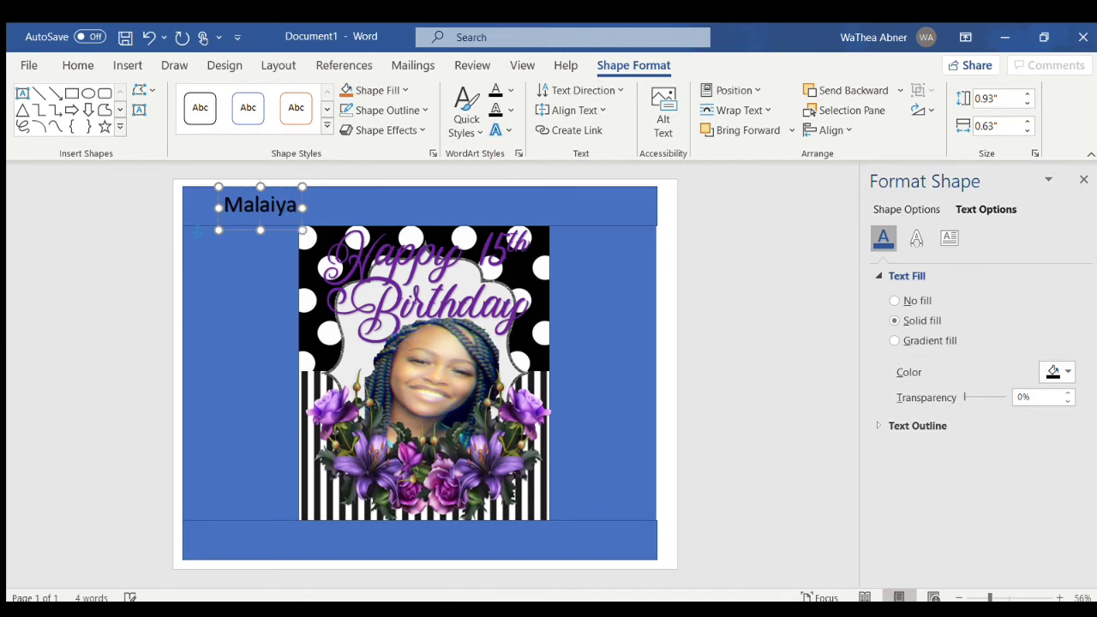
{"action": "type", "text": "h"}
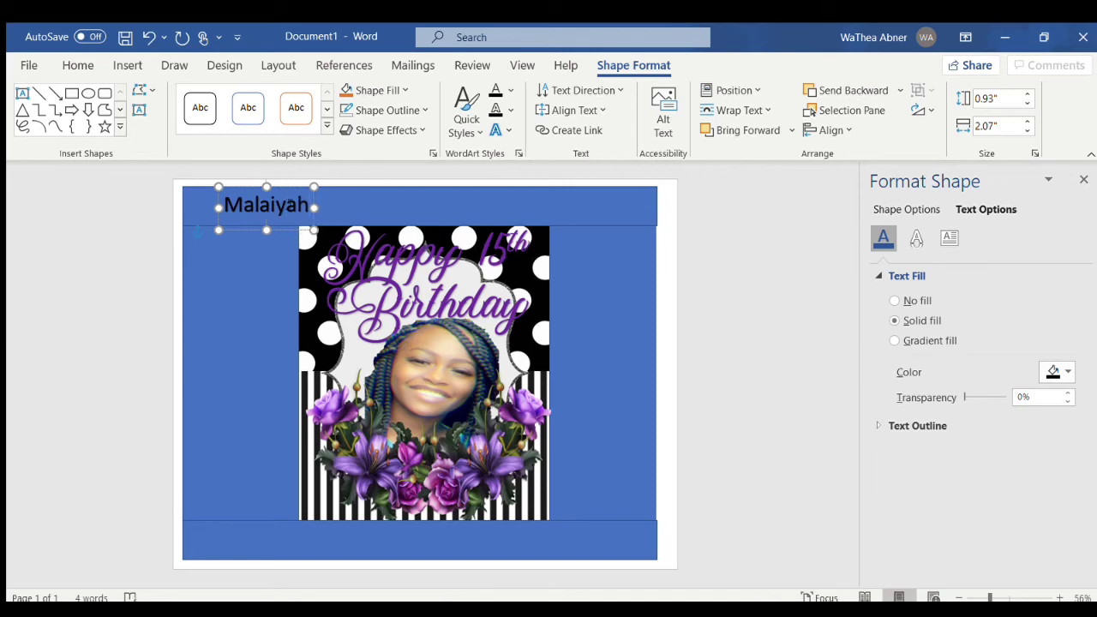
{"action": "left_click_drag", "start_coordinate": [308, 204], "coordinate": [222, 204]}
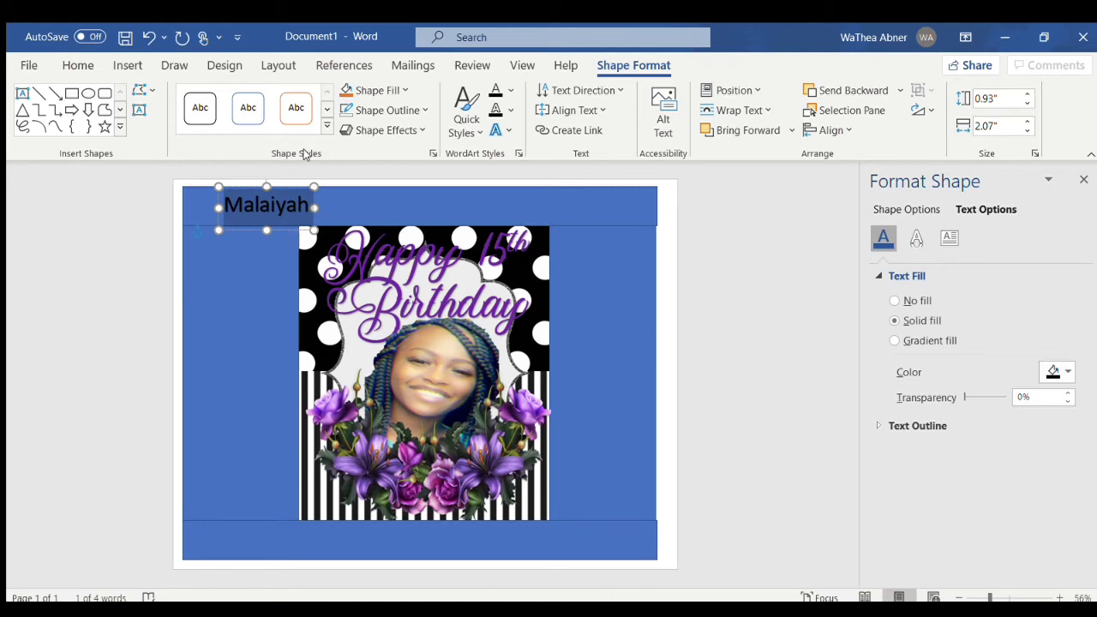
{"action": "key", "text": "ctrl+shift+period"}
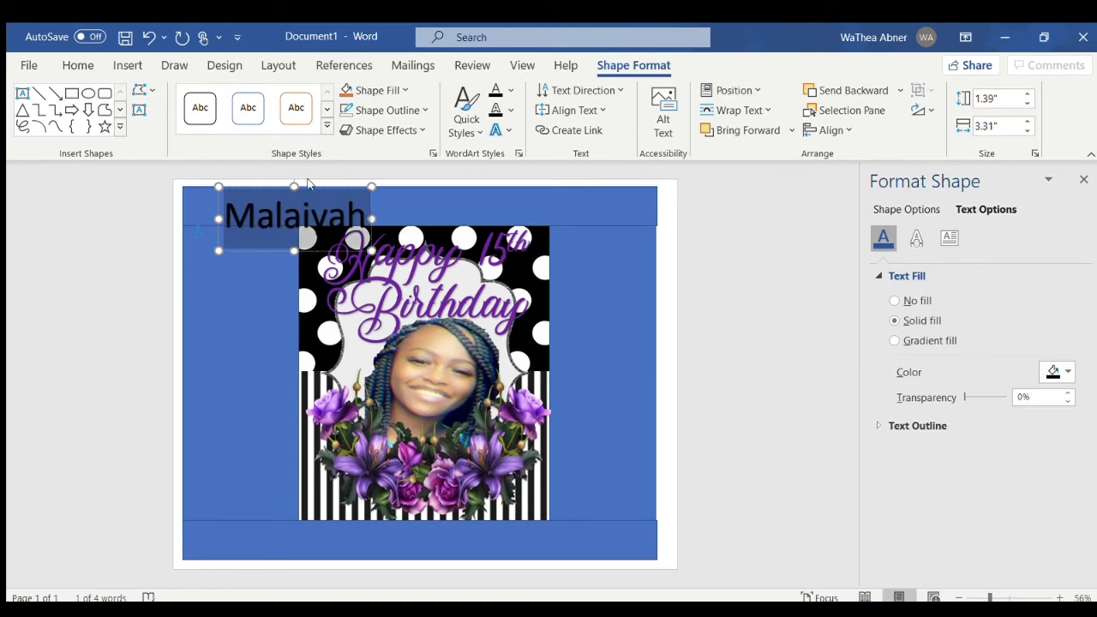
{"action": "left_click", "coordinate": [312, 257]}
{"action": "left_click", "coordinate": [312, 269]}
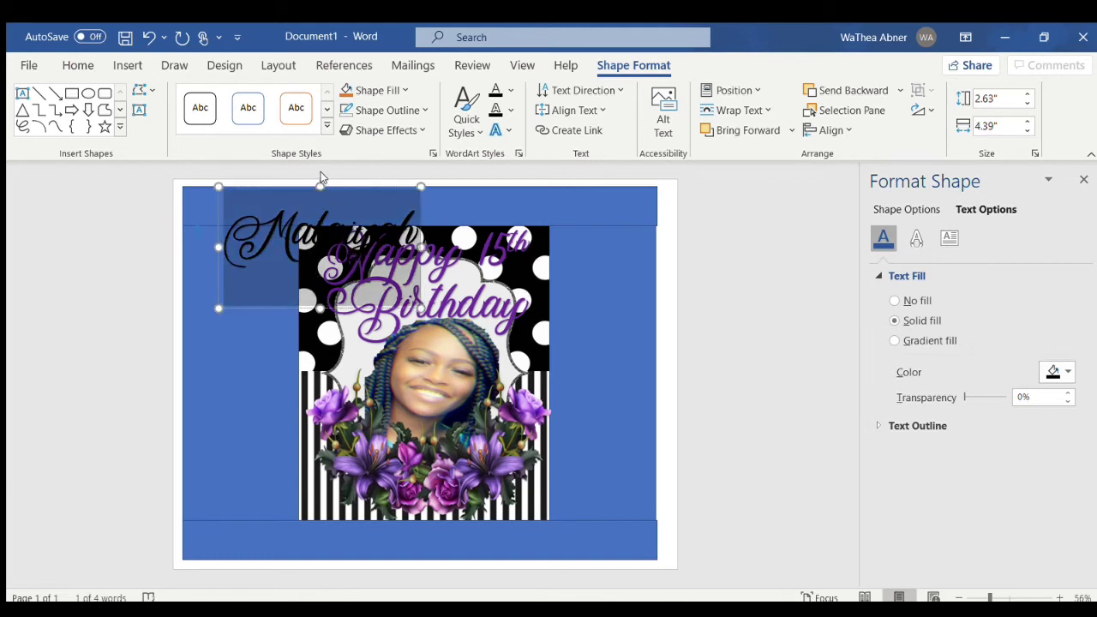
{"action": "key", "text": "ctrl+z"}
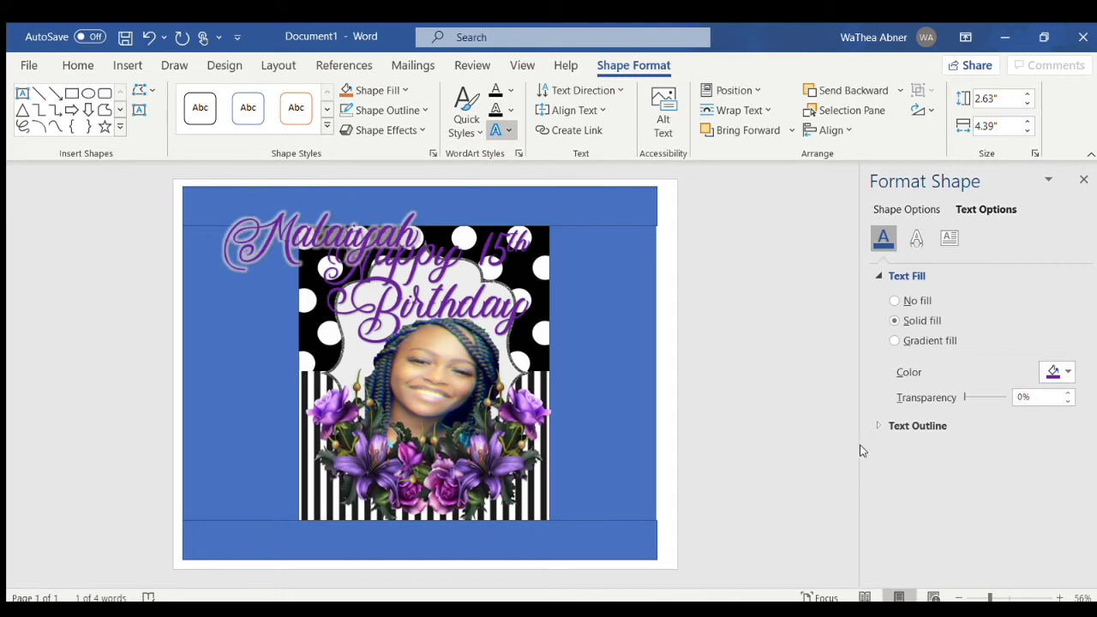
Move the name to the photo's bottom edge over the flowers, then select the heading text.
{"action": "left_click_drag", "start_coordinate": [259, 318], "coordinate": [351, 579]}
{"action": "left_click", "coordinate": [377, 262]}
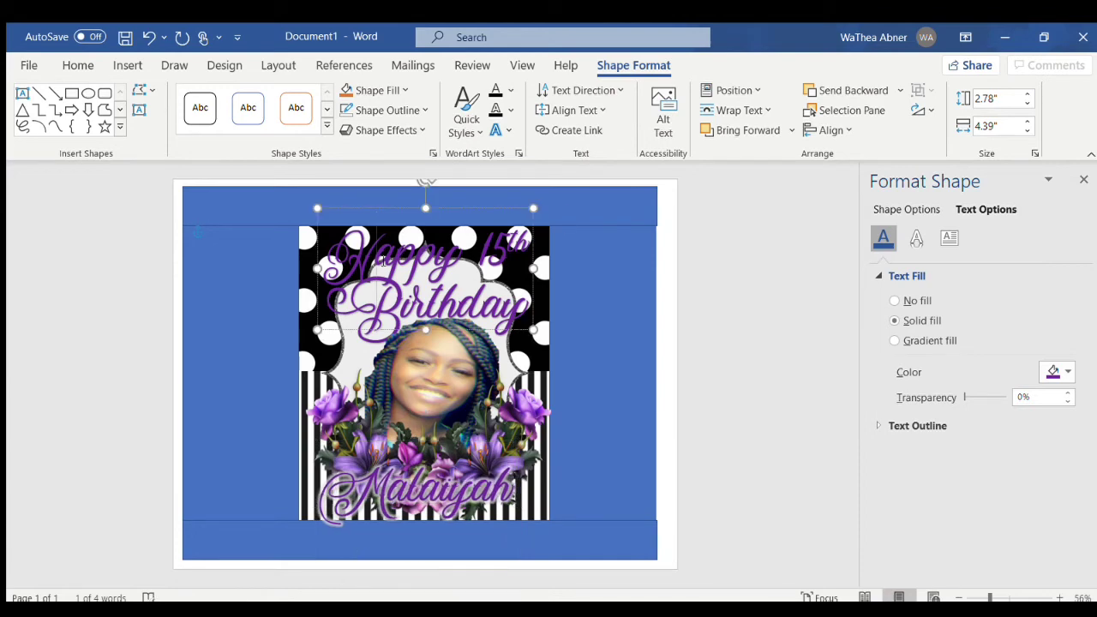
{"action": "key", "text": "ctrl+a"}
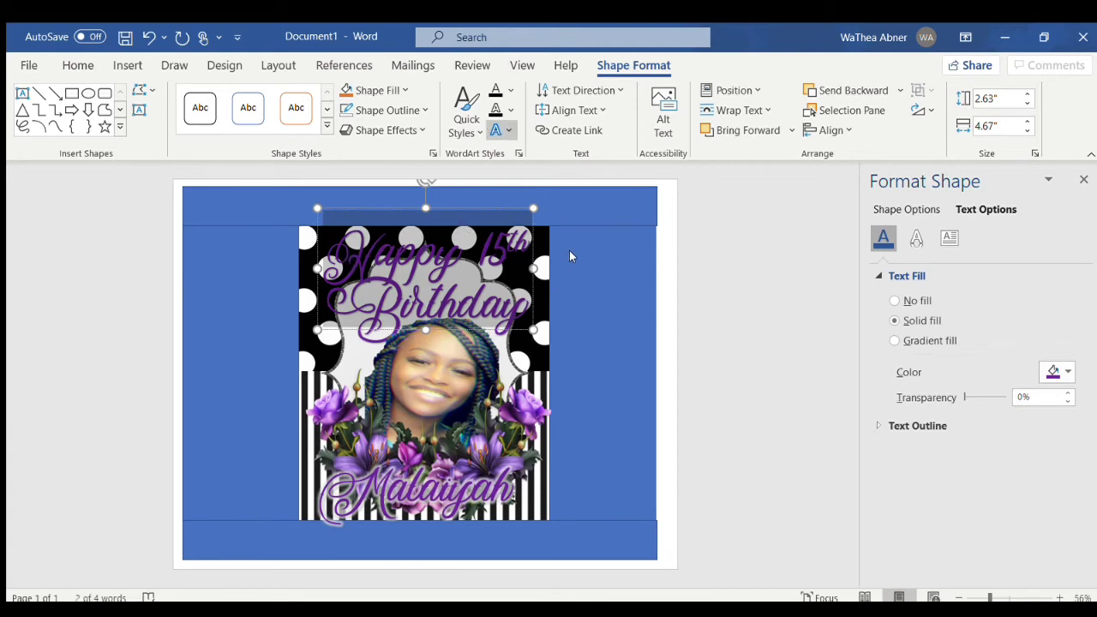
{"action": "left_click", "coordinate": [860, 478]}
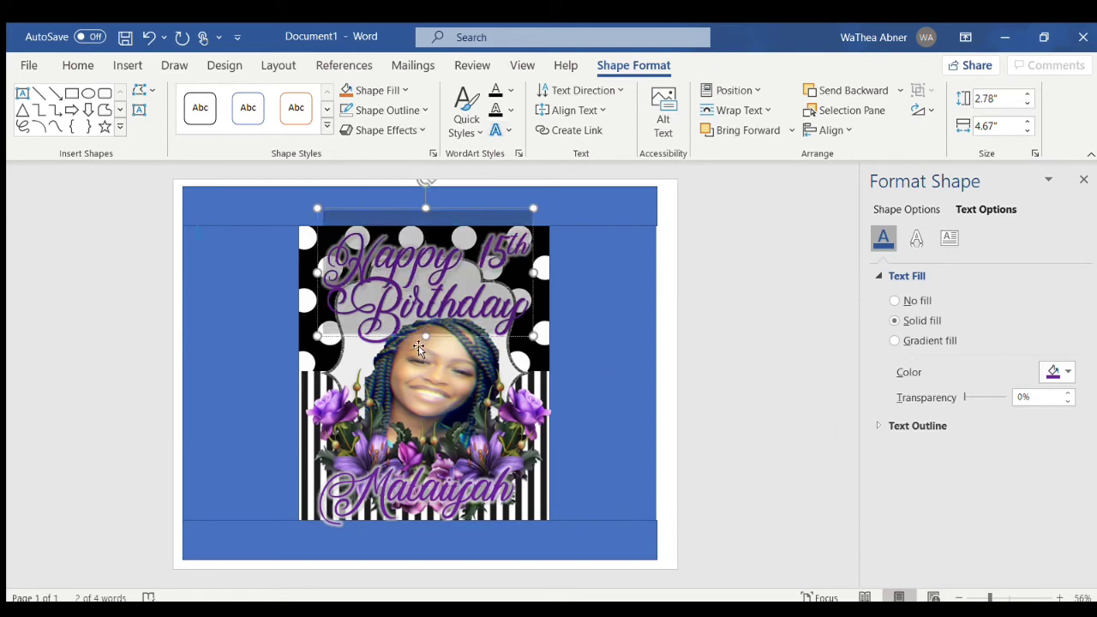
{"action": "left_click", "coordinate": [377, 341]}
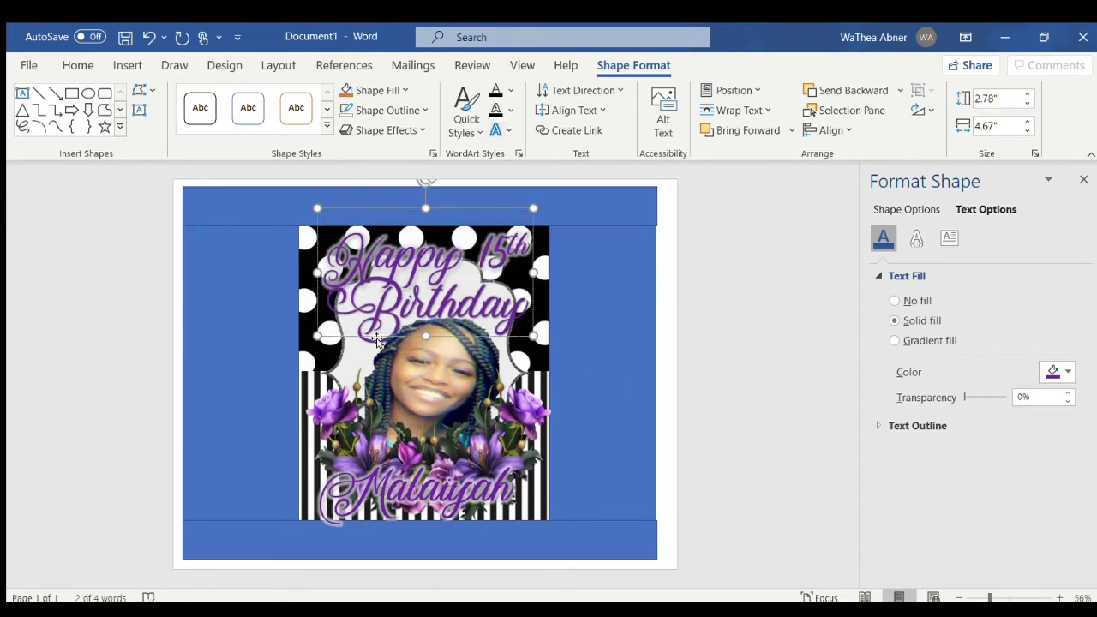
{"action": "left_click", "coordinate": [377, 341]}
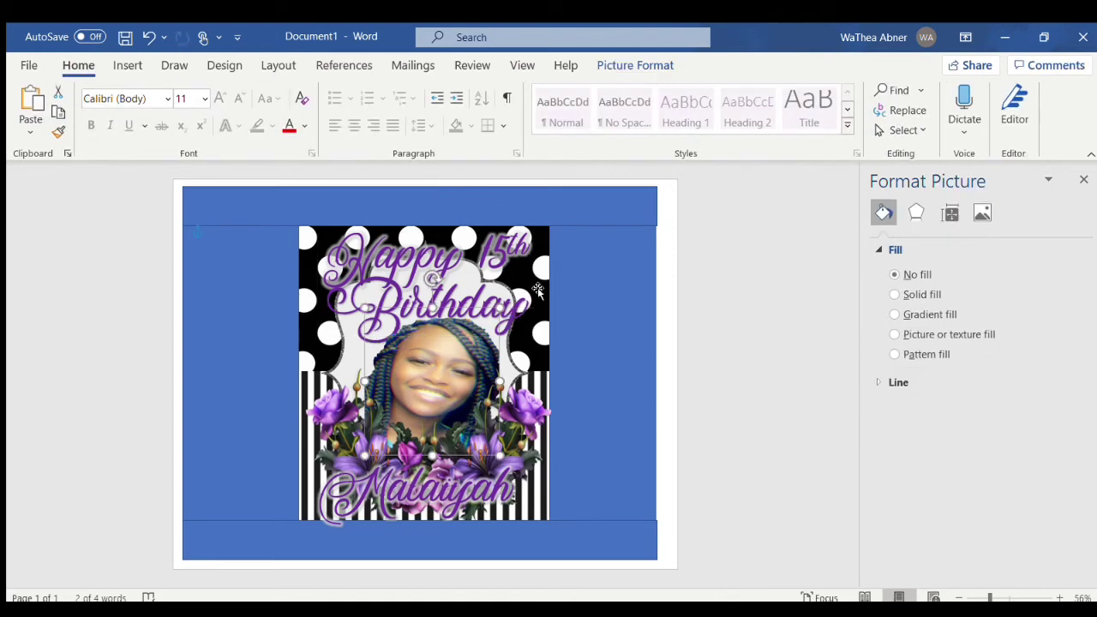
{"action": "left_click", "coordinate": [522, 302]}
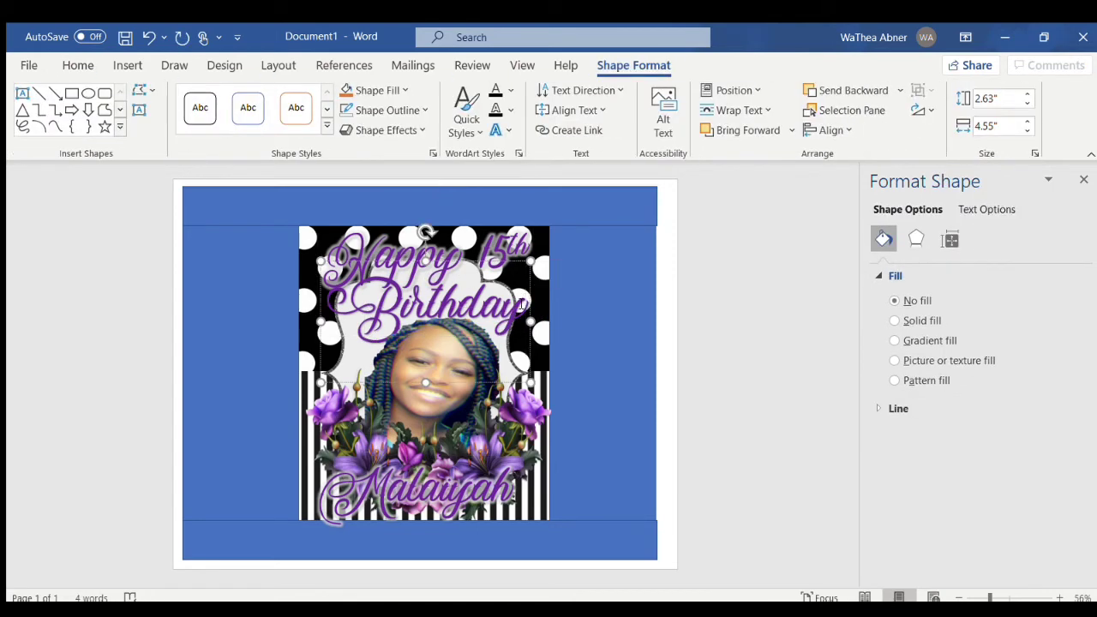
{"action": "double_click", "coordinate": [522, 302]}
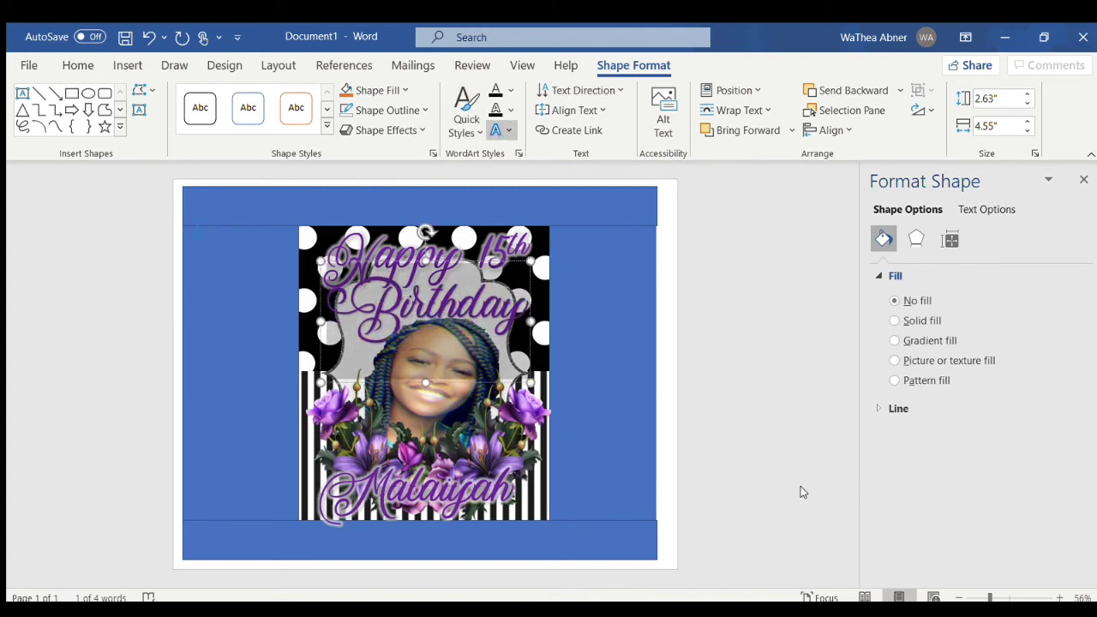
Drag the Happy 15th Birthday text box higher over the photo and nudge it into place.
{"action": "left_click", "coordinate": [765, 339]}
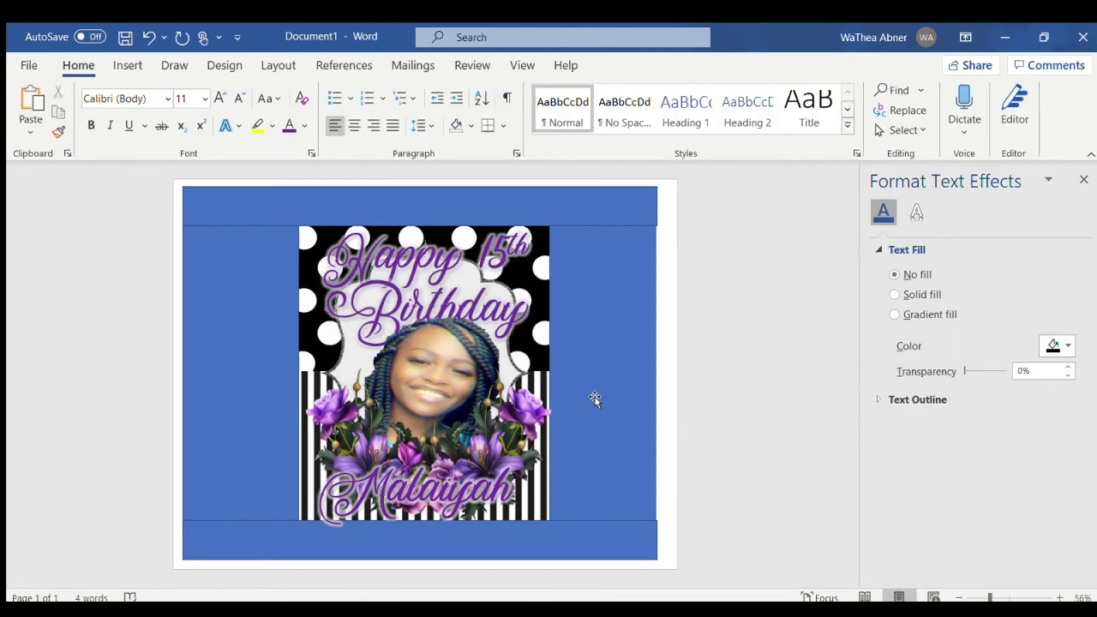
{"action": "left_click", "coordinate": [432, 272]}
{"action": "left_click_drag", "start_coordinate": [433, 273], "coordinate": [433, 219]}
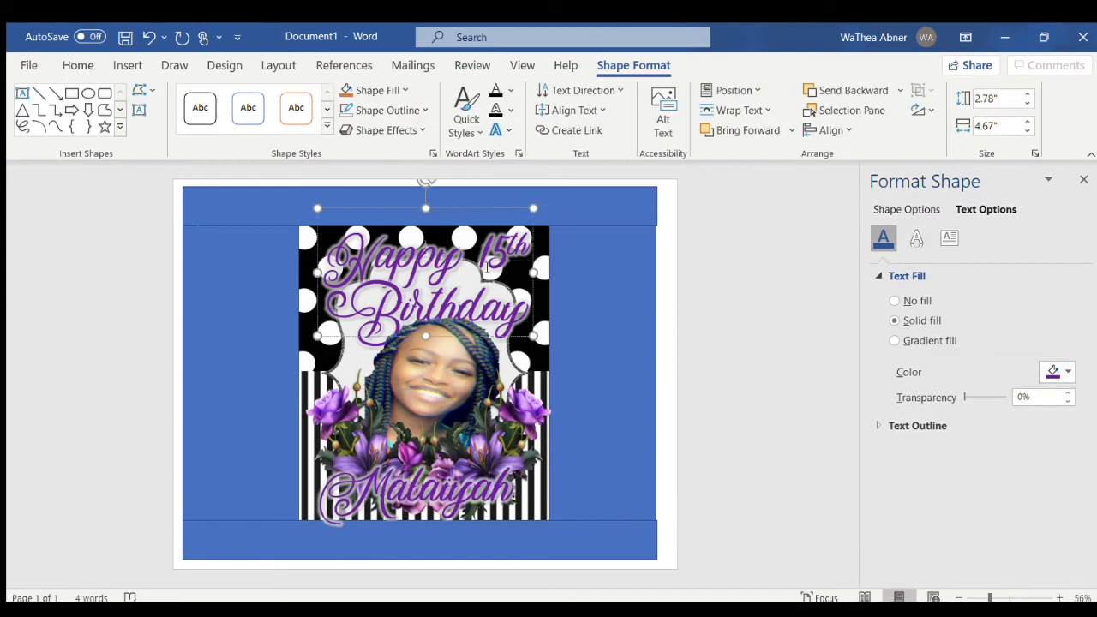
{"action": "left_click_drag", "start_coordinate": [509, 336], "coordinate": [503, 333]}
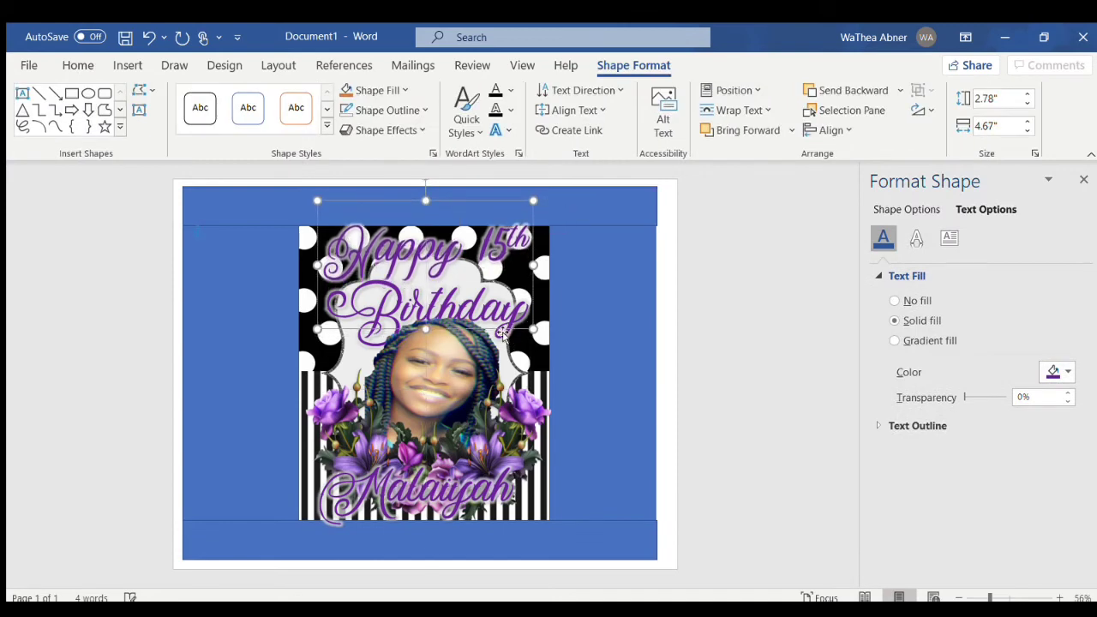
{"action": "left_click", "coordinate": [370, 336]}
{"action": "left_click", "coordinate": [462, 391]}
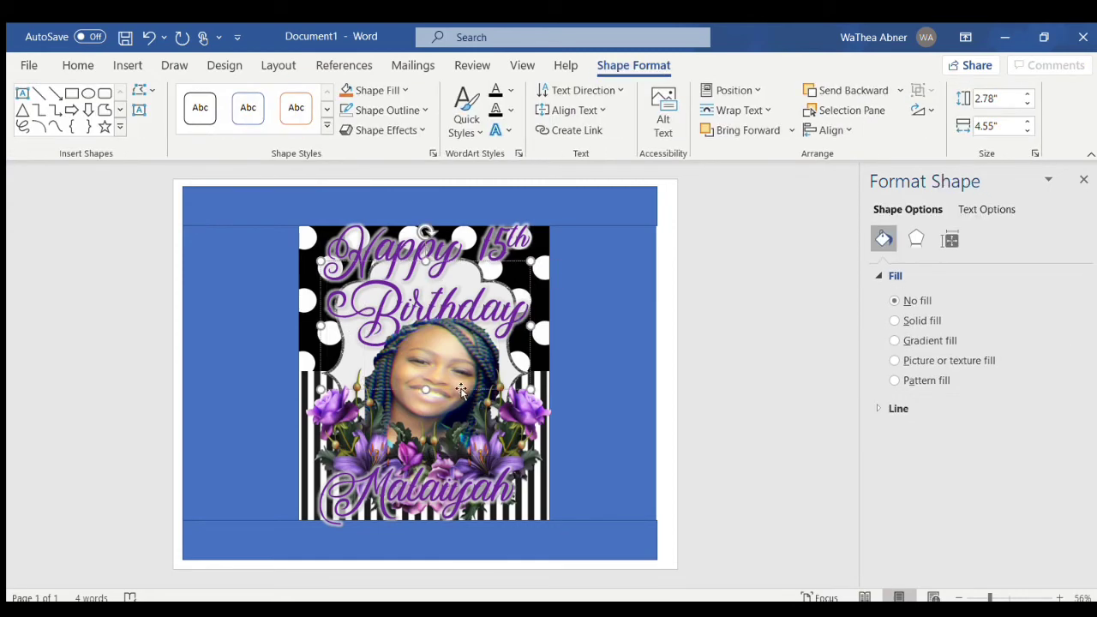
{"action": "left_click_drag", "start_coordinate": [462, 391], "coordinate": [463, 381]}
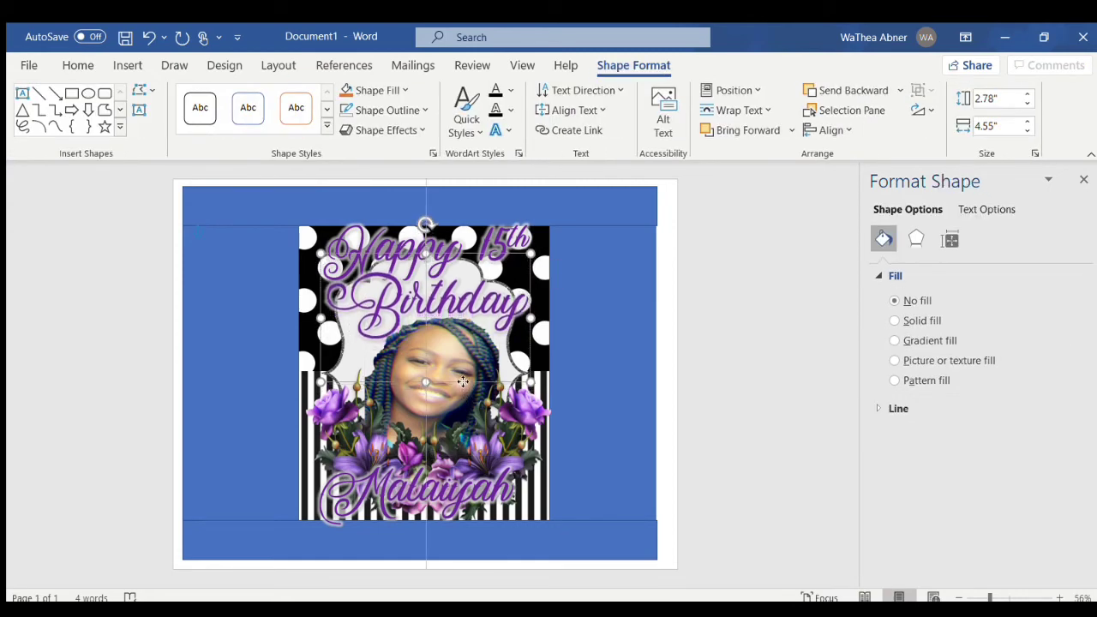
Reposition the objects over the photo, then select the blue panel to its right.
{"action": "left_click", "coordinate": [703, 375]}
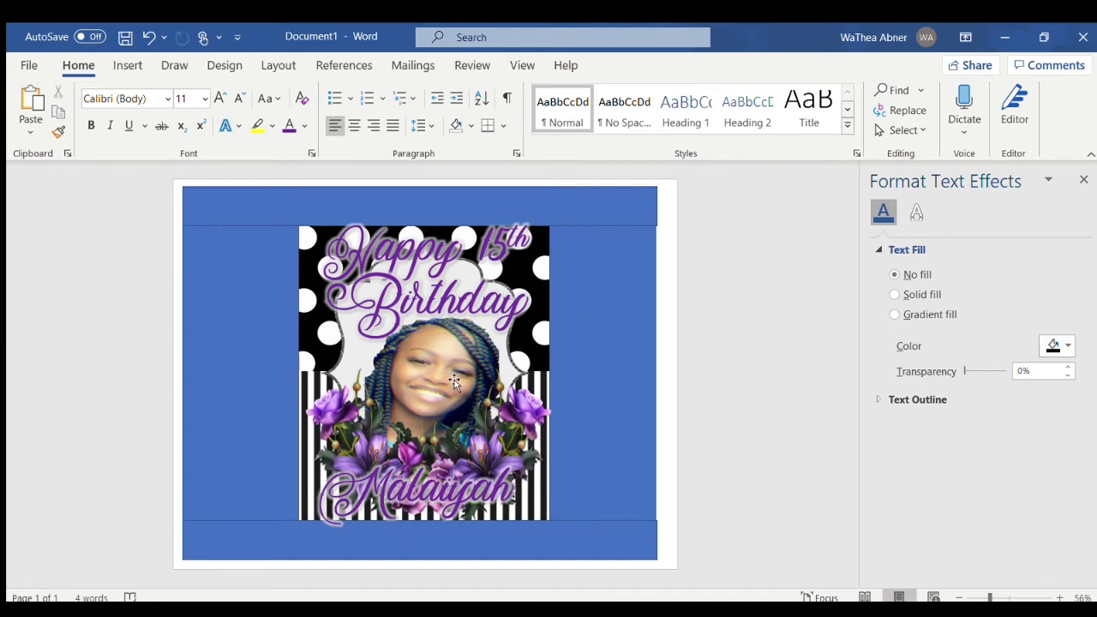
{"action": "left_click_drag", "start_coordinate": [453, 378], "coordinate": [420, 345]}
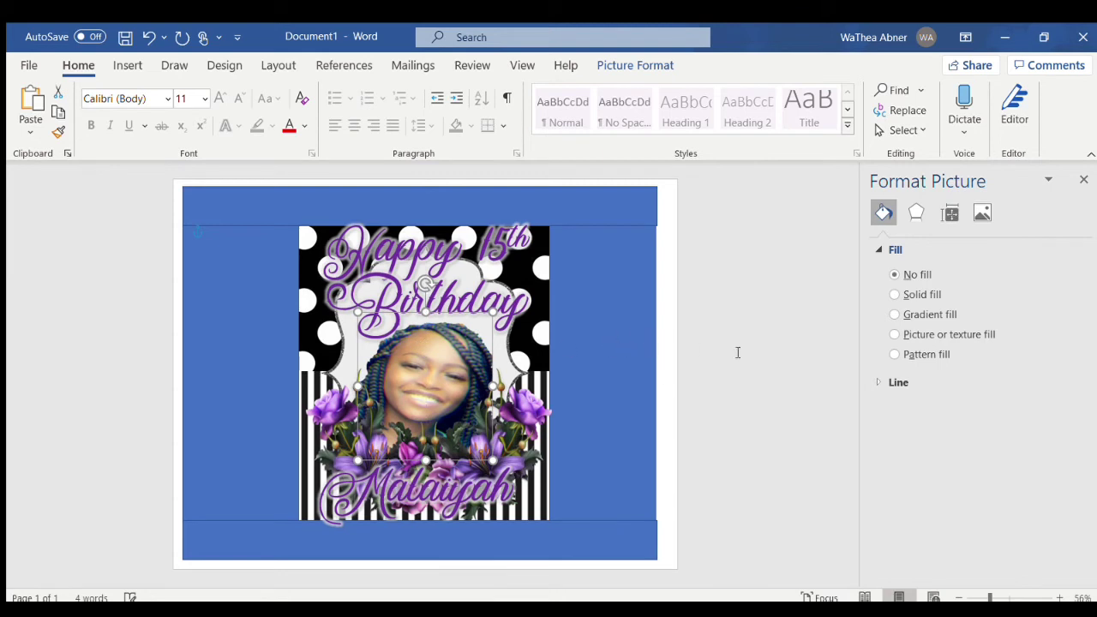
{"action": "left_click", "coordinate": [751, 435]}
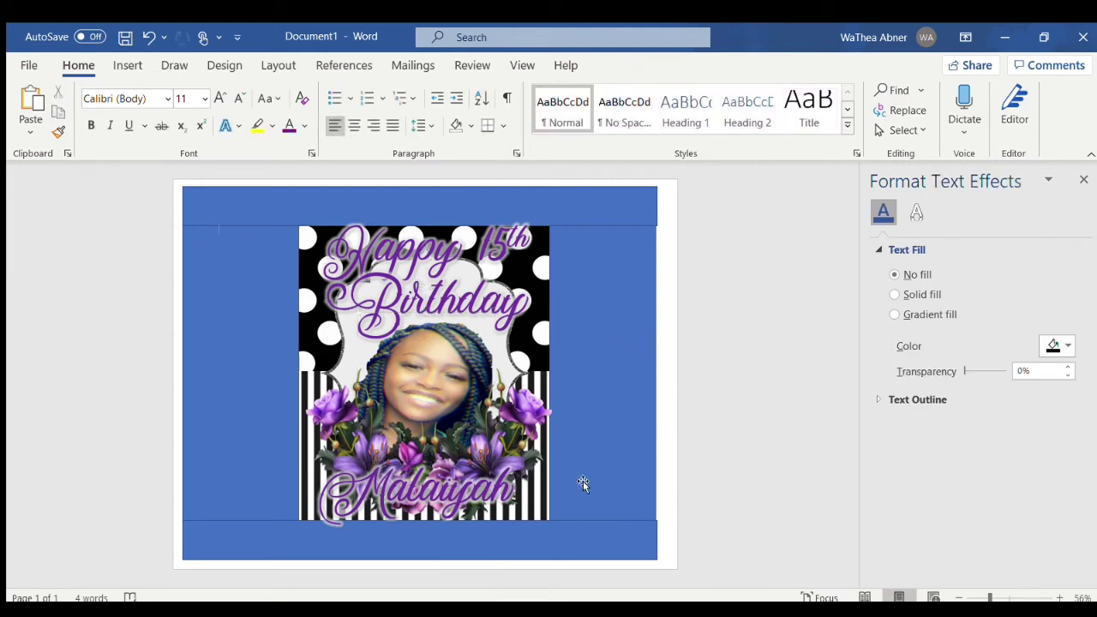
{"action": "mouse_move", "coordinate": [517, 417]}
{"action": "left_mouse_down"}
{"action": "mouse_move", "coordinate": [518, 406]}
{"action": "mouse_move", "coordinate": [515, 418]}
{"action": "left_mouse_up"}
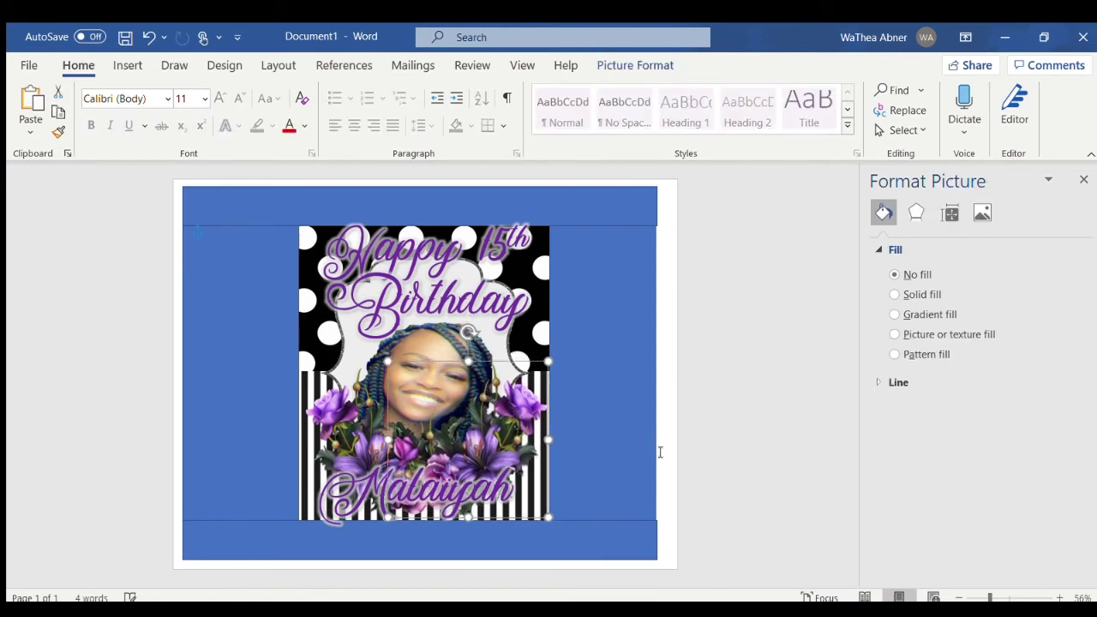
{"action": "left_click", "coordinate": [644, 336]}
{"action": "left_click", "coordinate": [583, 305]}
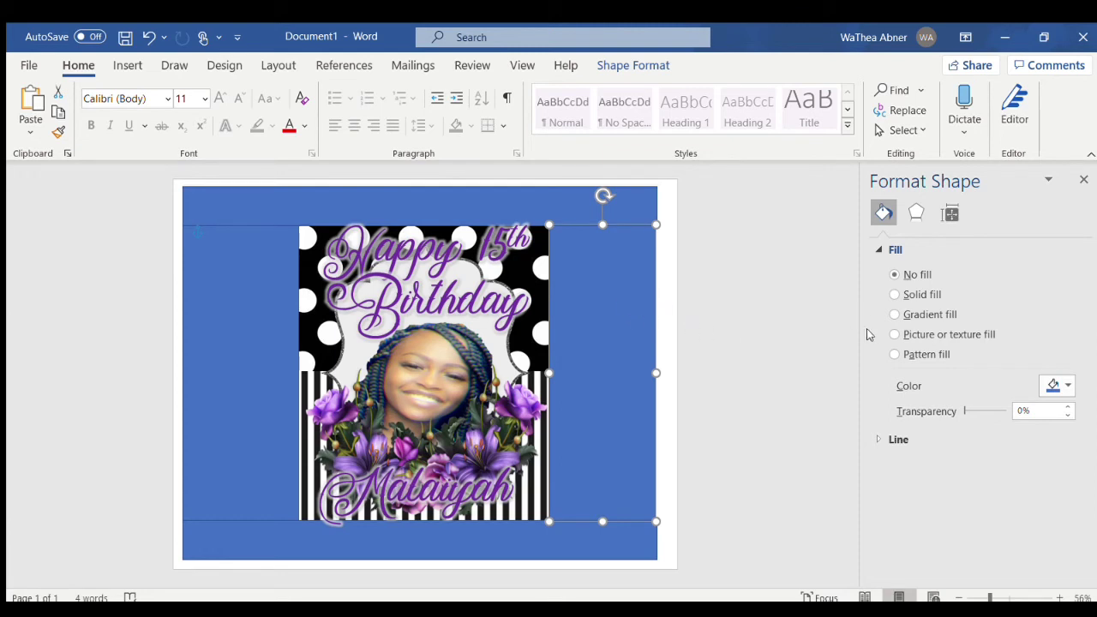
Fill the right panel with the floral image, tiled as texture at 20% Scale X.
{"action": "left_click", "coordinate": [894, 334]}
{"action": "left_click", "coordinate": [918, 403]}
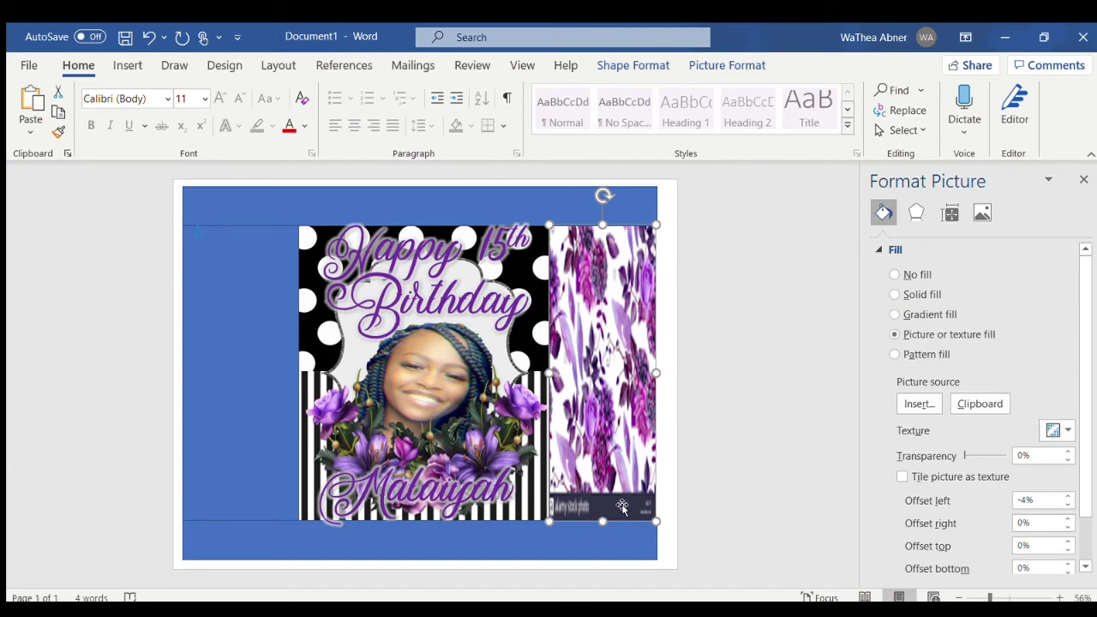
{"action": "left_click", "coordinate": [901, 476]}
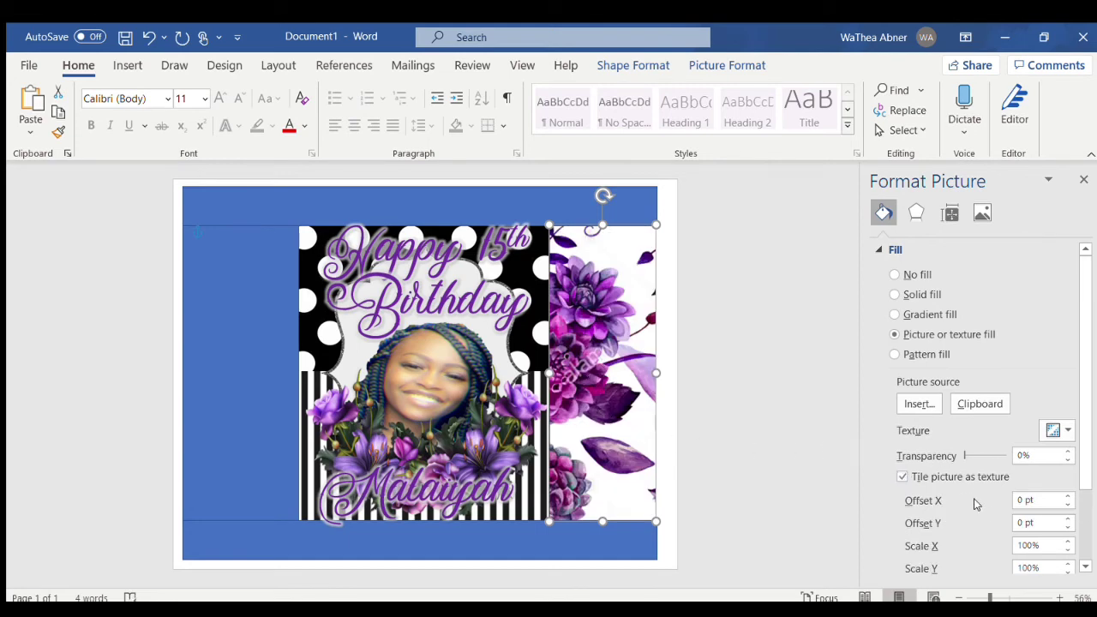
{"action": "left_click", "coordinate": [1068, 551]}
{"action": "left_click", "coordinate": [1068, 551]}
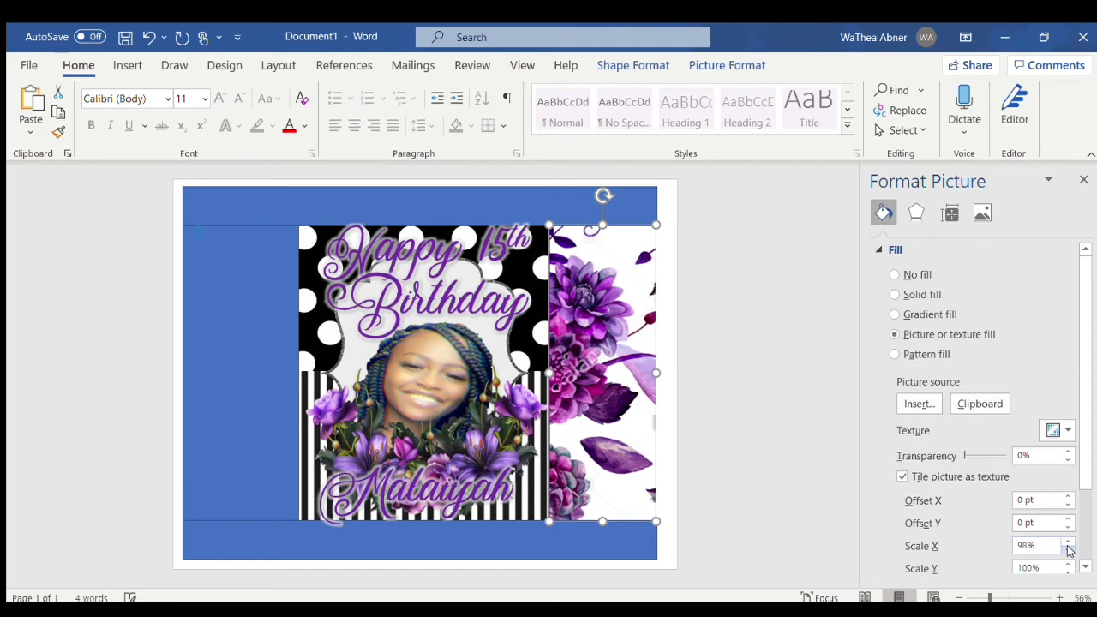
{"action": "left_click", "coordinate": [1068, 551]}
{"action": "left_click", "coordinate": [1069, 551]}
{"action": "left_click", "coordinate": [1069, 551]}
{"action": "left_click", "coordinate": [1068, 551]}
{"action": "left_click", "coordinate": [1069, 551]}
{"action": "left_click", "coordinate": [1069, 551]}
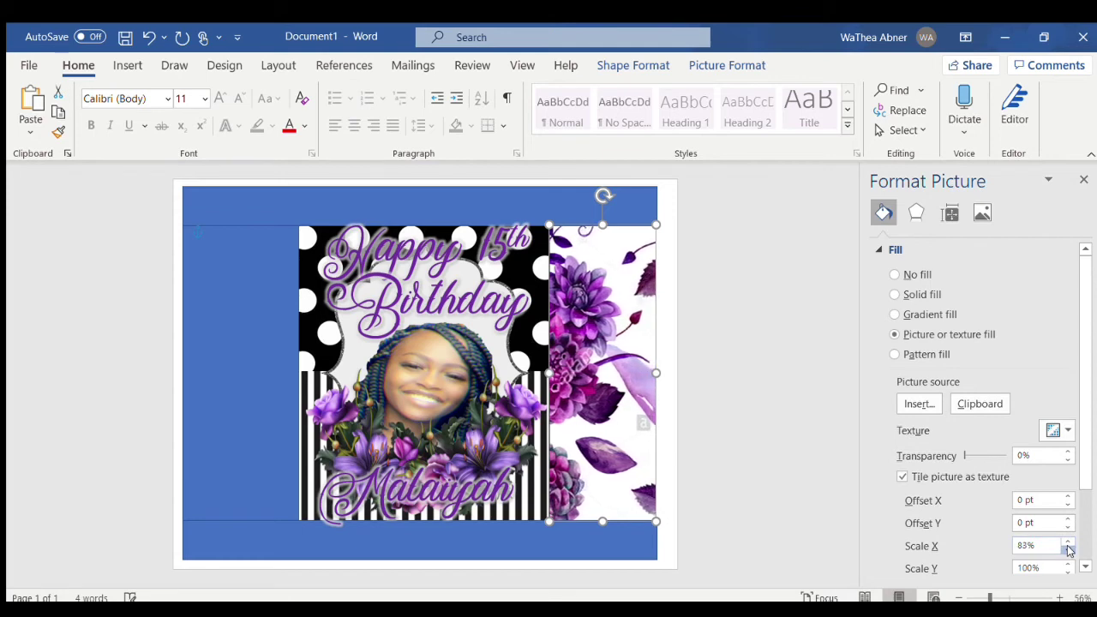
{"action": "left_click", "coordinate": [1068, 551]}
{"action": "left_click", "coordinate": [1069, 551]}
{"action": "left_click", "coordinate": [1069, 551]}
{"action": "left_click", "coordinate": [1069, 551]}
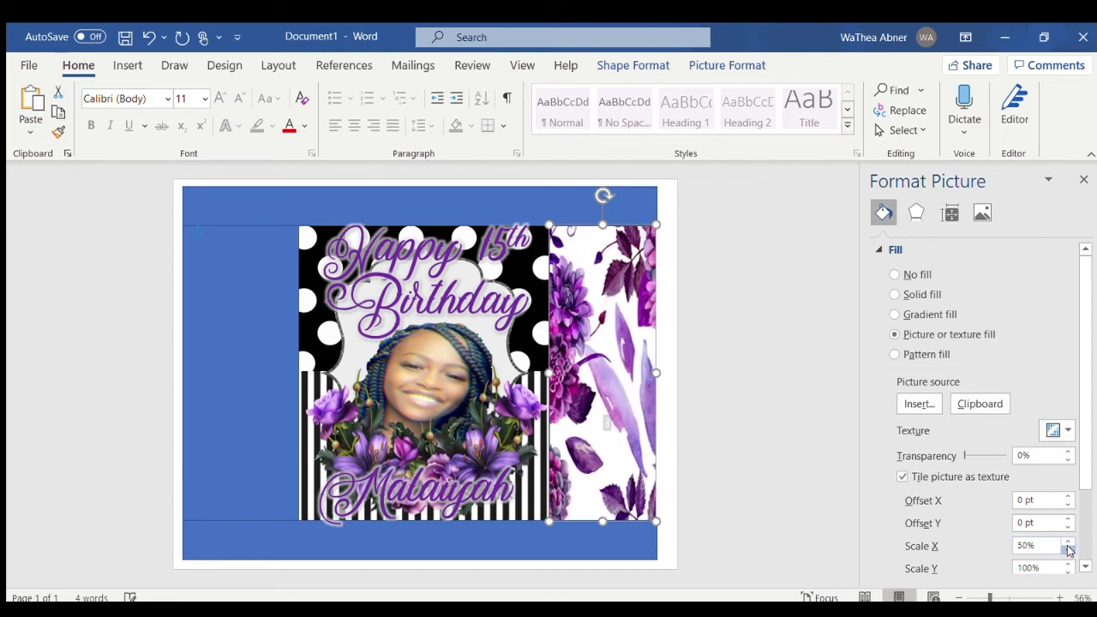
{"action": "left_click", "coordinate": [1069, 551]}
{"action": "left_click", "coordinate": [1069, 551]}
{"action": "left_click", "coordinate": [1069, 551]}
{"action": "left_click", "coordinate": [1069, 551]}
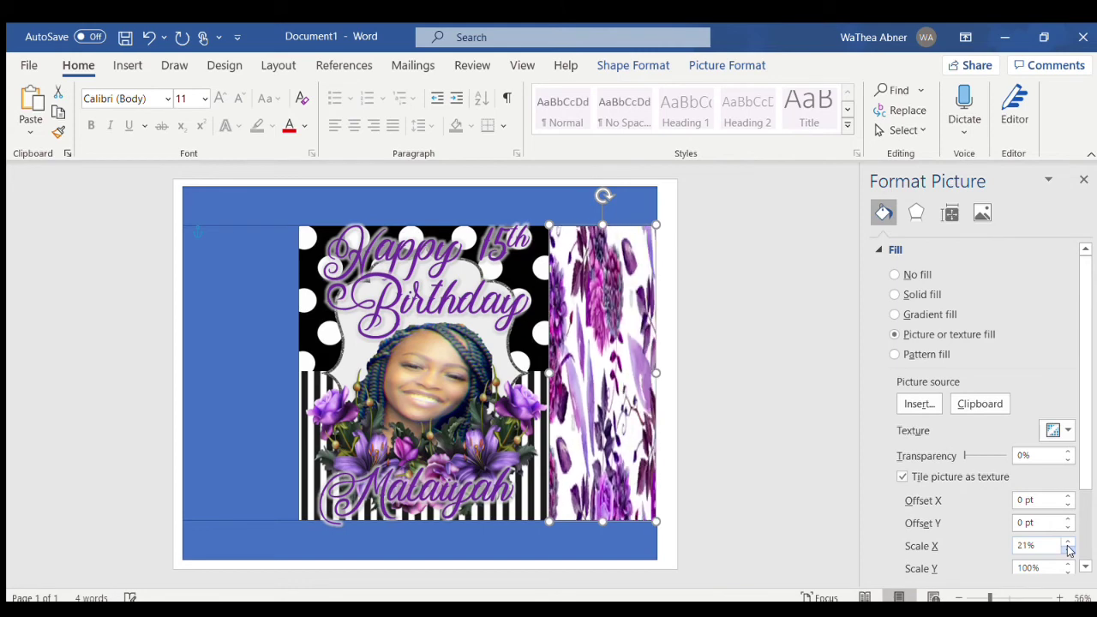
{"action": "left_click", "coordinate": [1068, 551]}
{"action": "left_click", "coordinate": [1068, 551]}
{"action": "left_click", "coordinate": [1069, 551]}
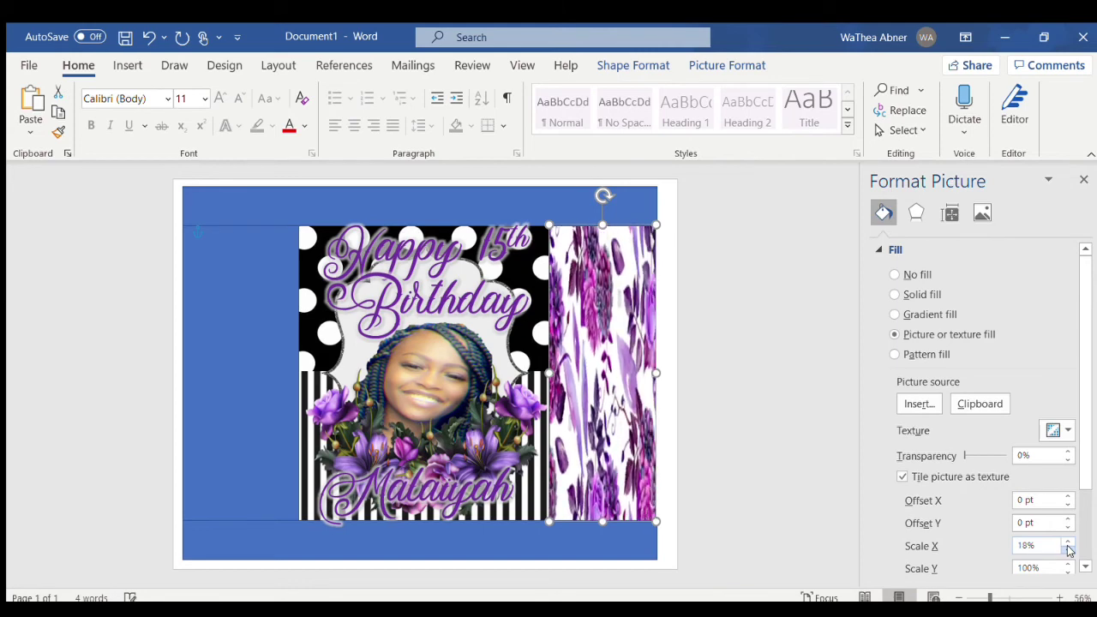
{"action": "left_click", "coordinate": [1069, 551]}
{"action": "left_click", "coordinate": [1069, 551]}
{"action": "left_click", "coordinate": [1068, 542]}
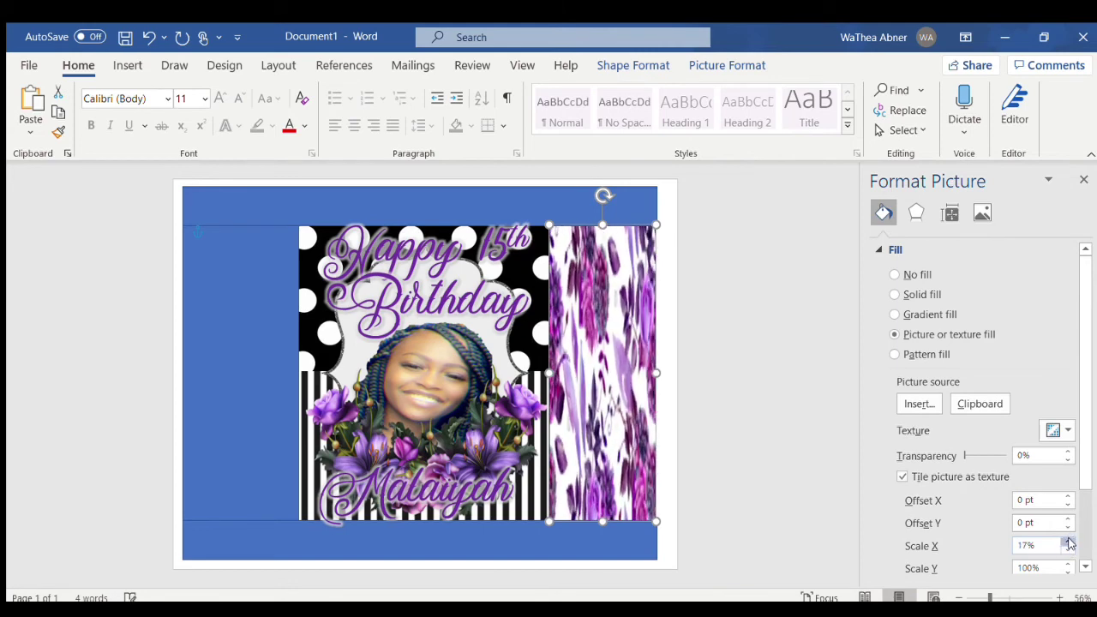
{"action": "left_click", "coordinate": [1068, 542]}
{"action": "left_click", "coordinate": [1068, 542]}
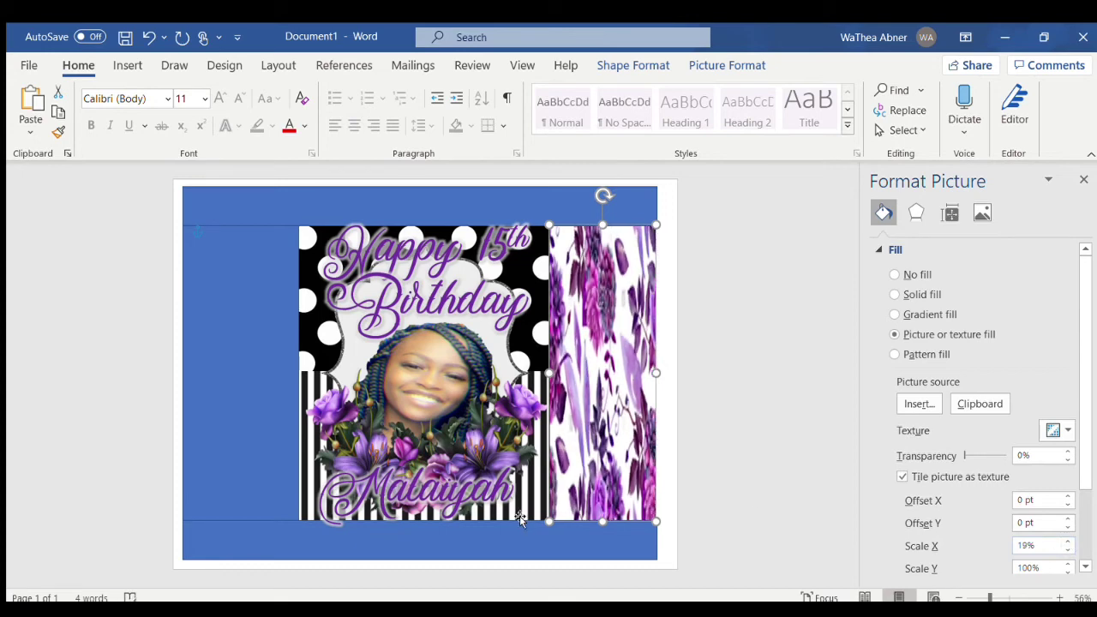
{"action": "left_click", "coordinate": [1068, 541]}
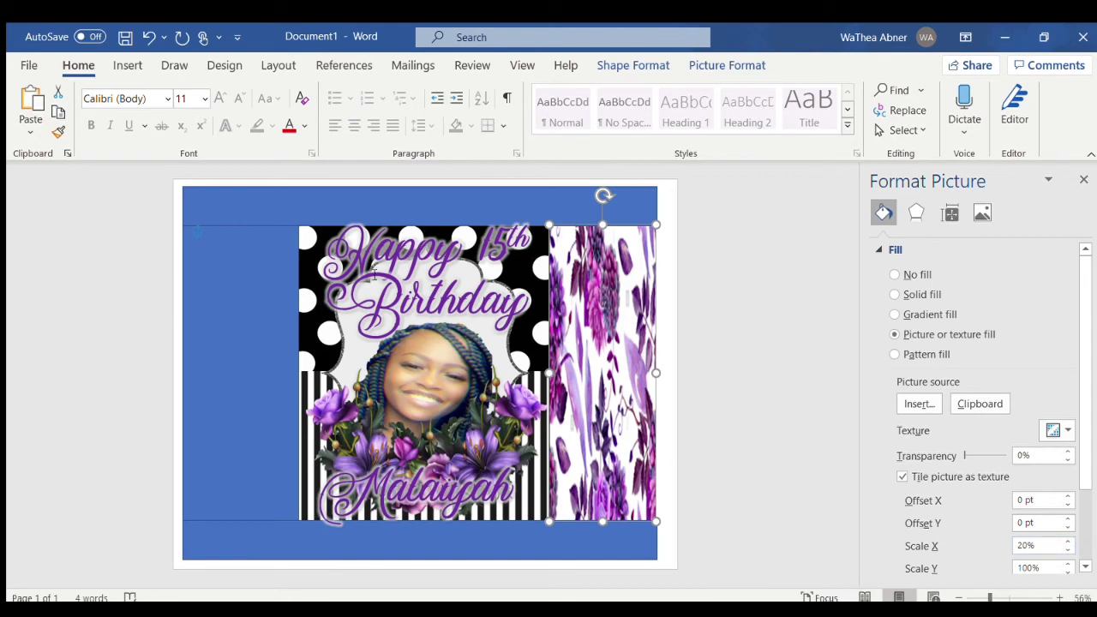
Give the left blue panel the same floral picture fill.
{"action": "left_click", "coordinate": [233, 344]}
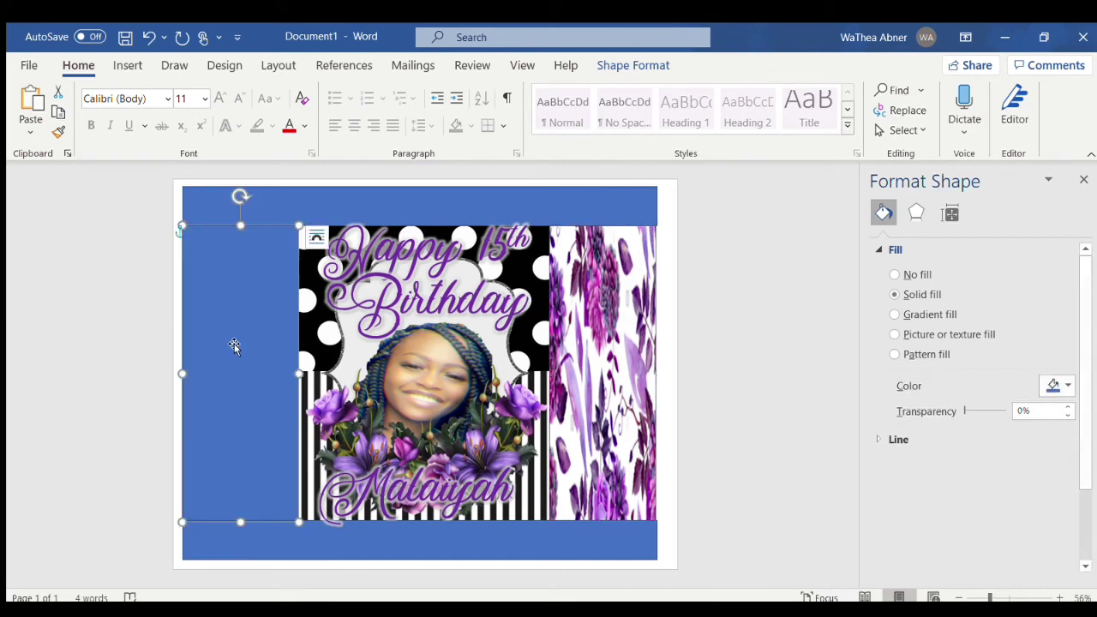
{"action": "left_click", "coordinate": [892, 335]}
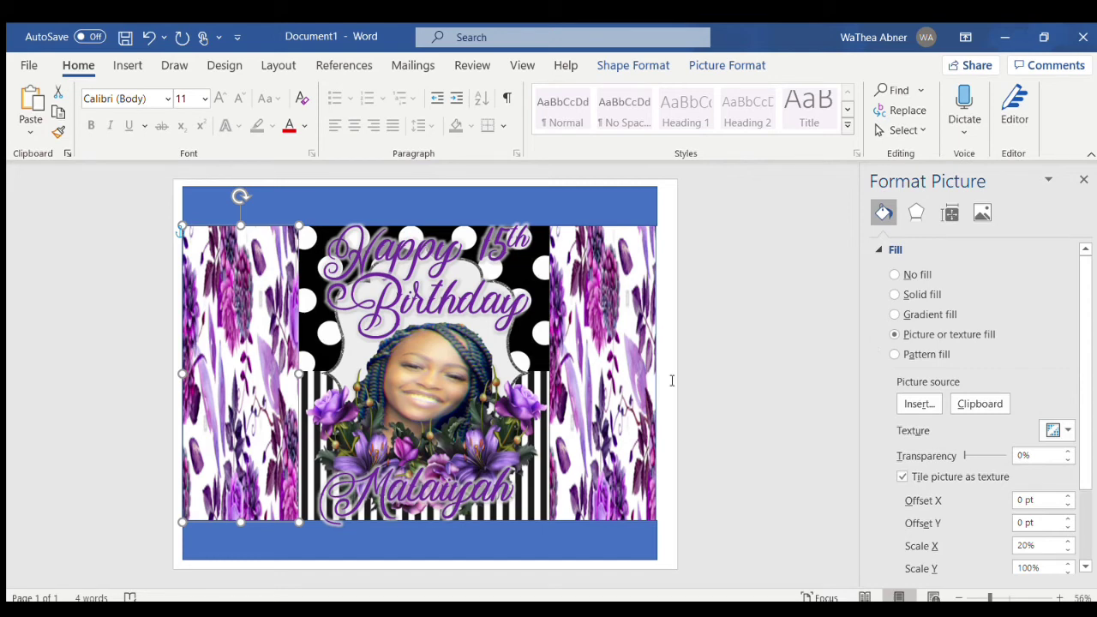
{"action": "left_click", "coordinate": [491, 200]}
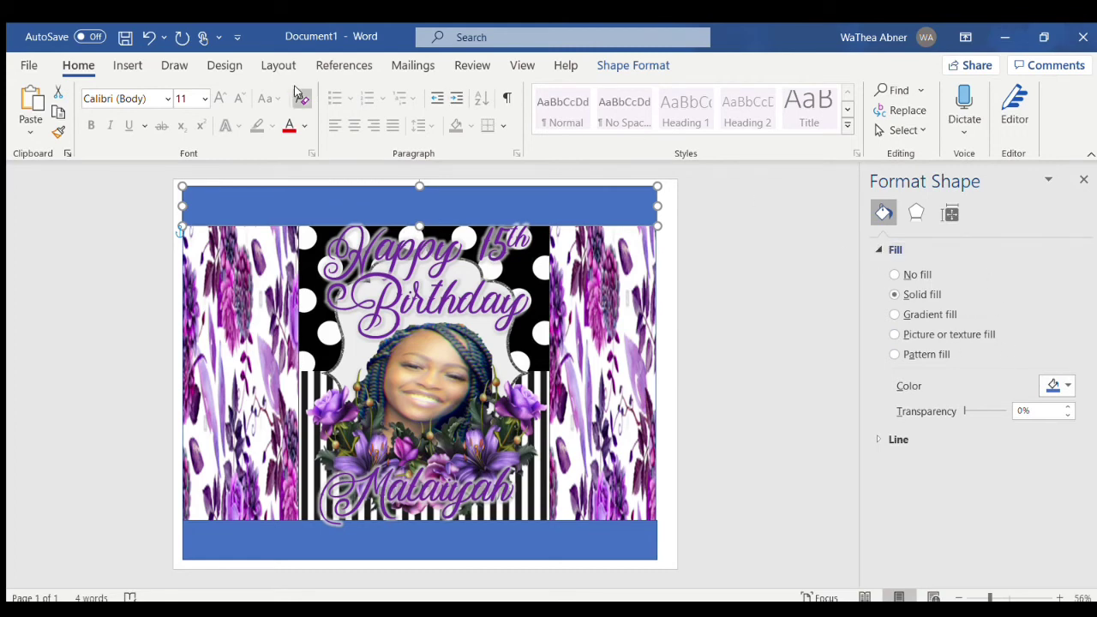
Fill the top band with the striped image, tiled as texture.
{"action": "left_click", "coordinate": [126, 68]}
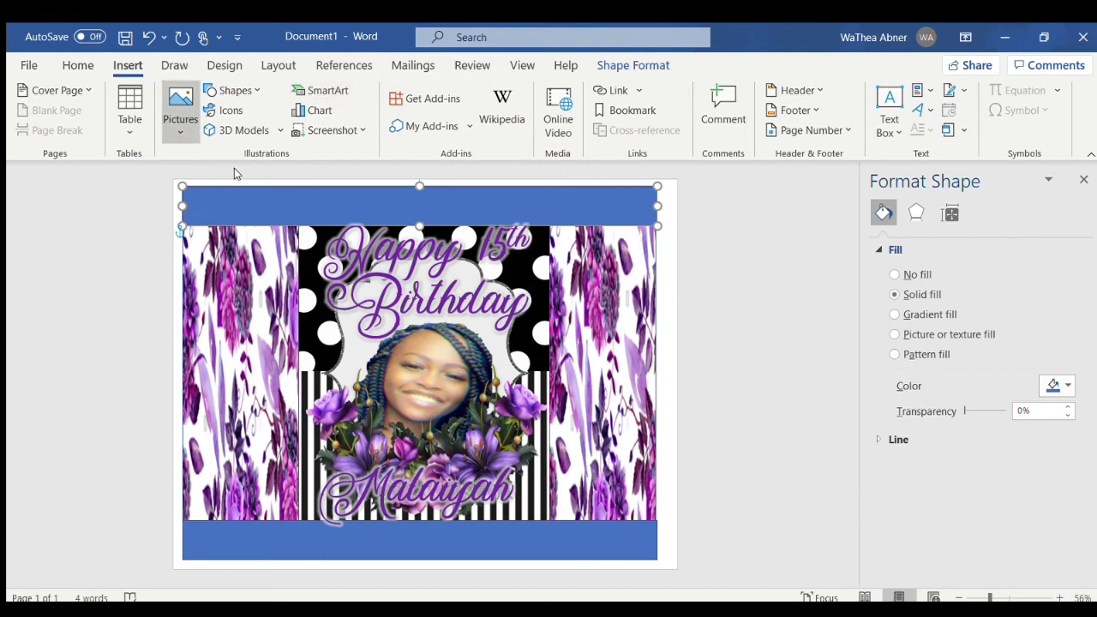
{"action": "left_click", "coordinate": [632, 68]}
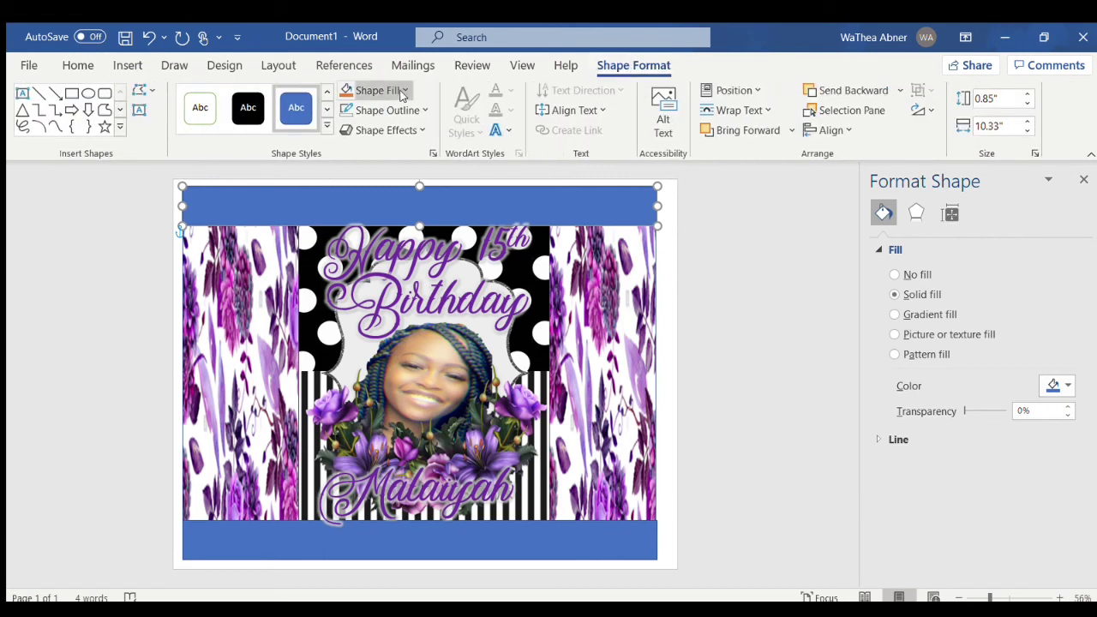
{"action": "left_click", "coordinate": [370, 90]}
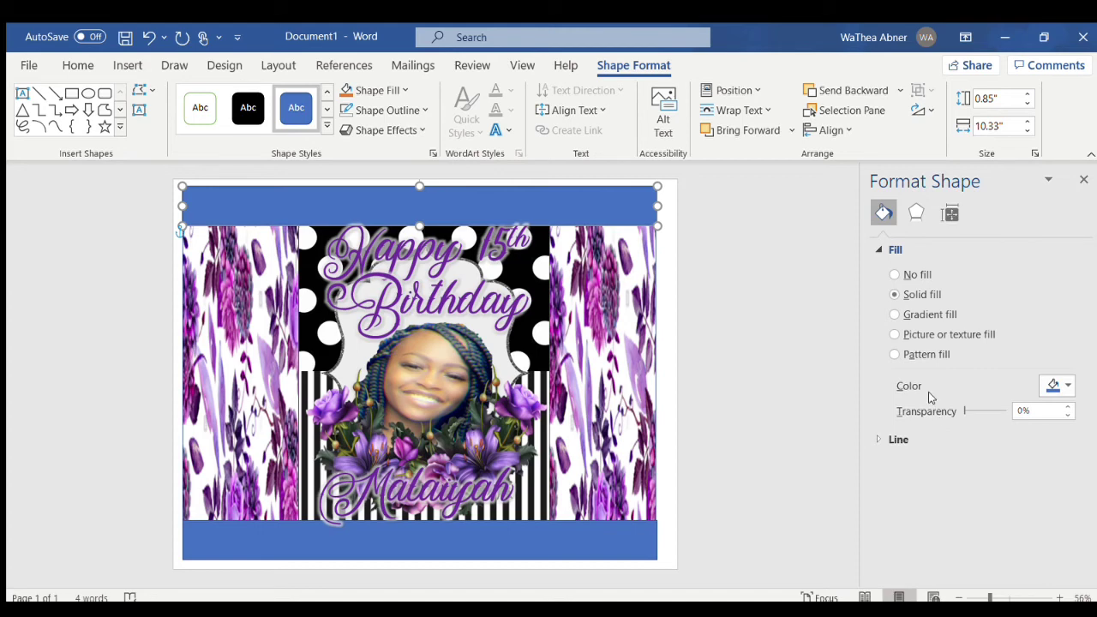
{"action": "left_click", "coordinate": [893, 334]}
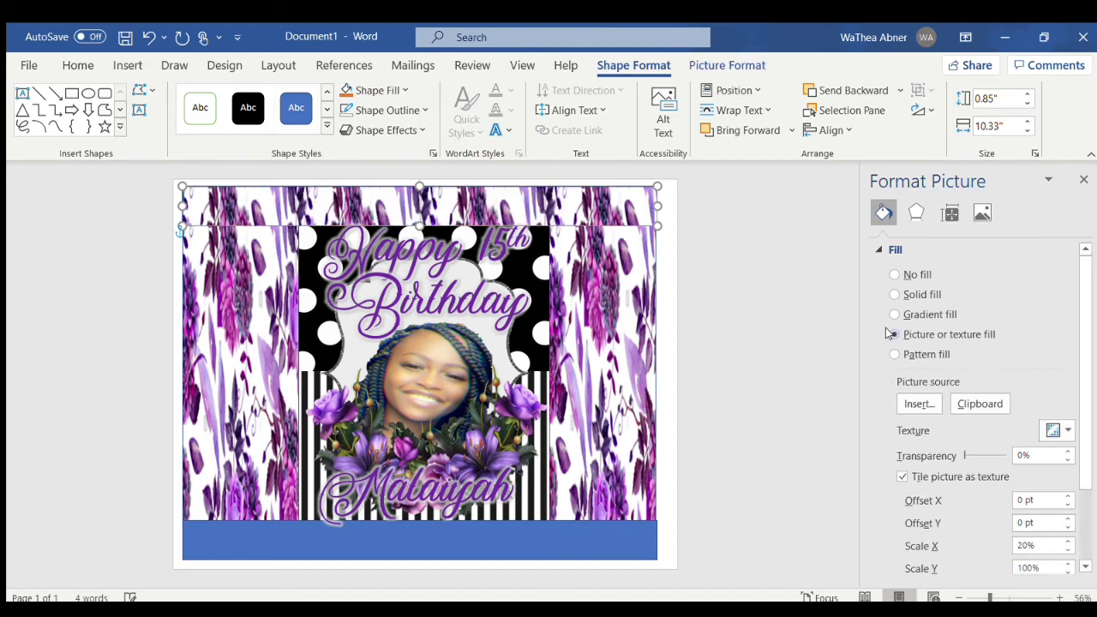
{"action": "left_click", "coordinate": [924, 403]}
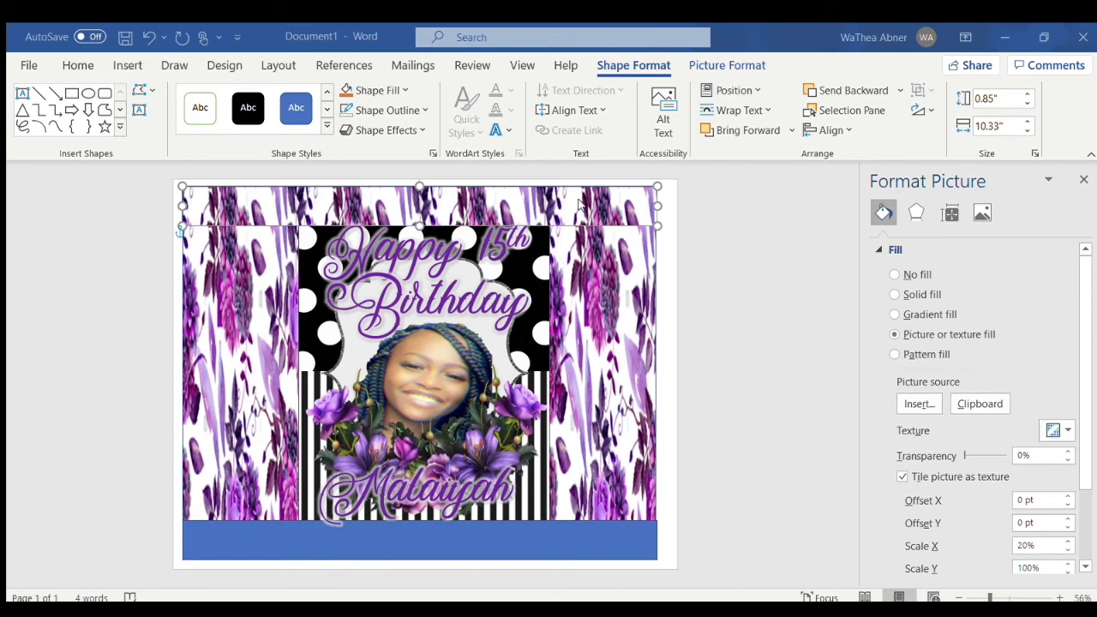
{"action": "key", "text": "Return"}
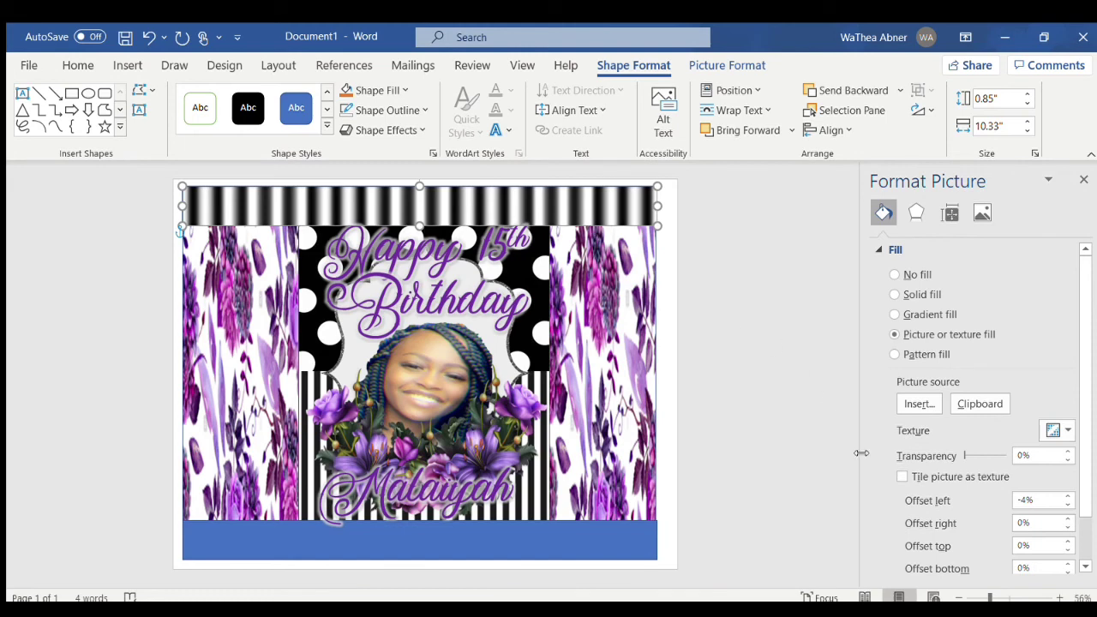
{"action": "left_click", "coordinate": [902, 477]}
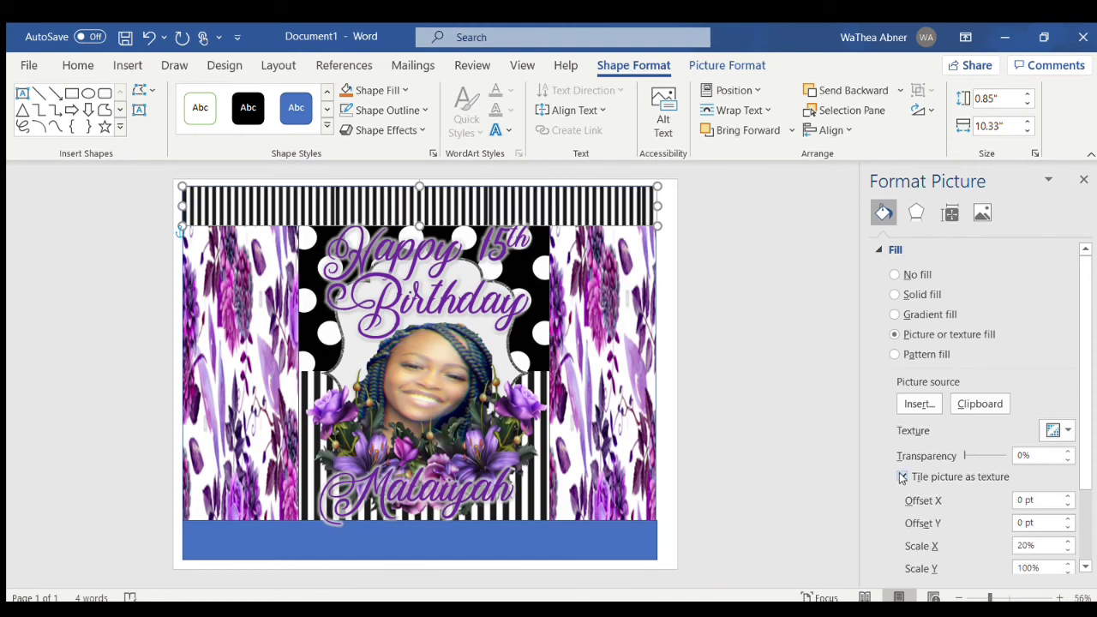
Adjust the stripe tiling's Scale X spinner up and back down until it reads 22%.
{"action": "left_click", "coordinate": [1067, 541]}
{"action": "left_click", "coordinate": [1066, 541]}
{"action": "left_click", "coordinate": [1067, 542]}
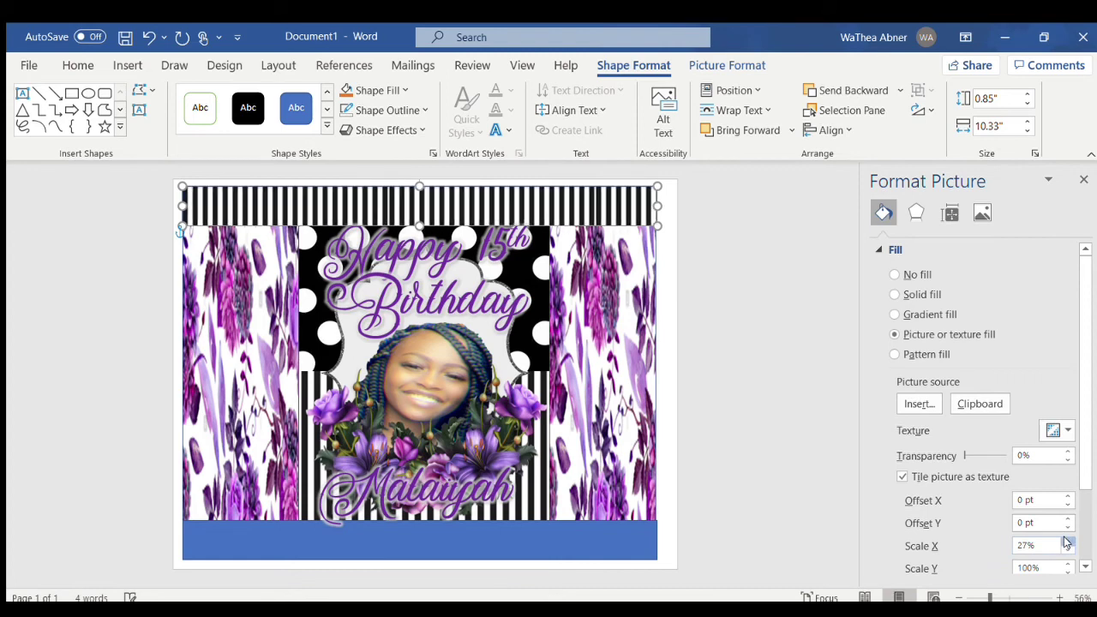
{"action": "left_click", "coordinate": [1067, 541]}
{"action": "left_click", "coordinate": [1067, 542]}
{"action": "left_click", "coordinate": [1066, 542]}
{"action": "left_click", "coordinate": [1067, 541]}
{"action": "left_click", "coordinate": [1067, 542]}
{"action": "left_click", "coordinate": [1066, 541]}
{"action": "left_click", "coordinate": [1066, 542]}
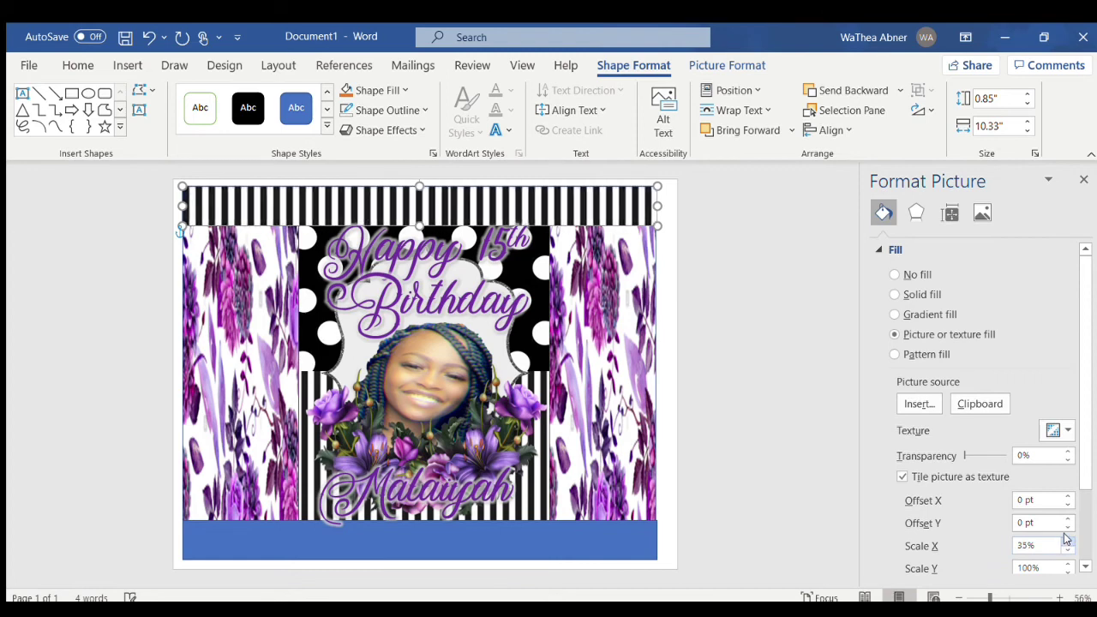
{"action": "left_click", "coordinate": [1067, 542]}
{"action": "left_click", "coordinate": [1067, 541]}
{"action": "left_click", "coordinate": [1067, 542]}
{"action": "left_click", "coordinate": [1066, 542]}
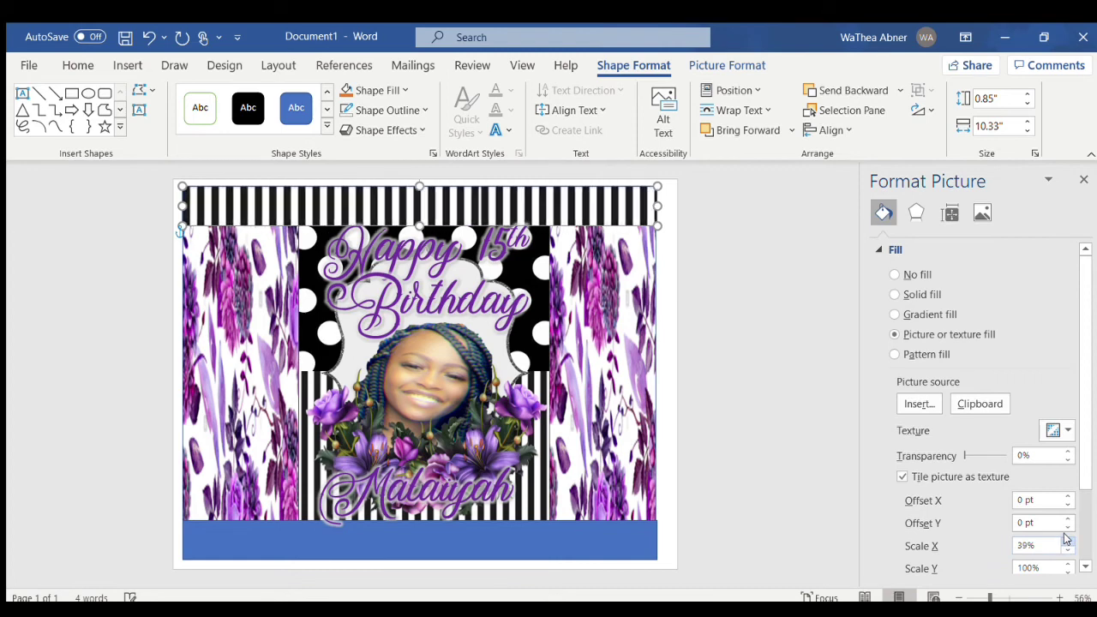
{"action": "left_click", "coordinate": [1067, 542]}
{"action": "left_click", "coordinate": [1067, 549]}
{"action": "left_click", "coordinate": [1067, 549]}
{"action": "left_click", "coordinate": [1067, 549]}
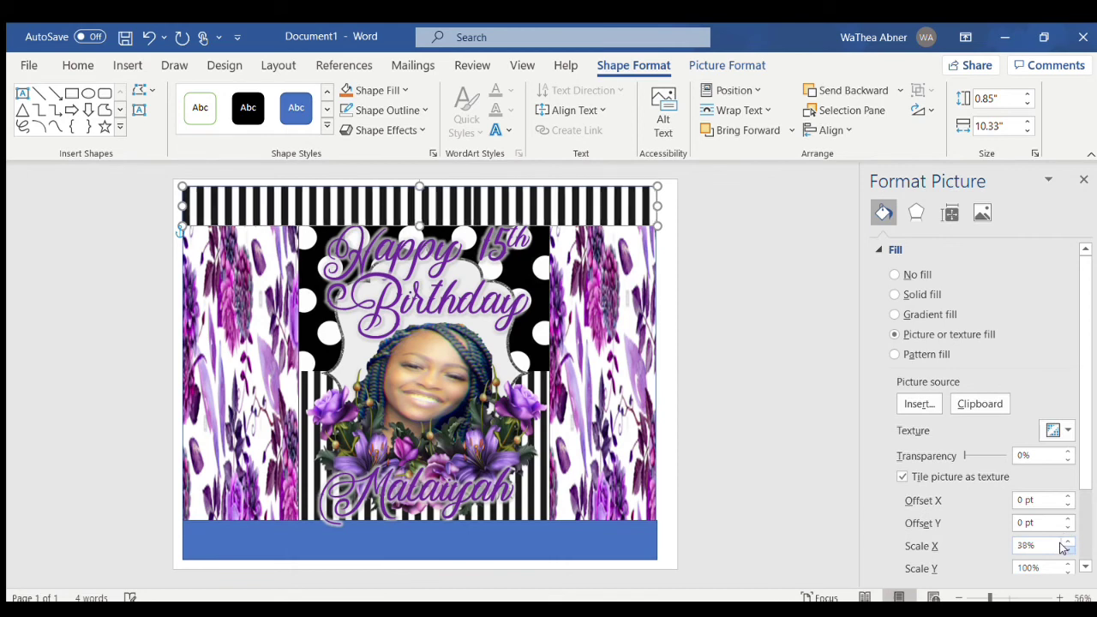
{"action": "left_click", "coordinate": [1067, 549]}
{"action": "left_click", "coordinate": [1067, 549]}
{"action": "left_click", "coordinate": [1067, 549]}
{"action": "left_click", "coordinate": [1067, 549]}
{"action": "left_click", "coordinate": [1066, 549]}
{"action": "left_click", "coordinate": [1066, 549]}
{"action": "left_click", "coordinate": [1066, 549]}
{"action": "left_click", "coordinate": [1067, 550]}
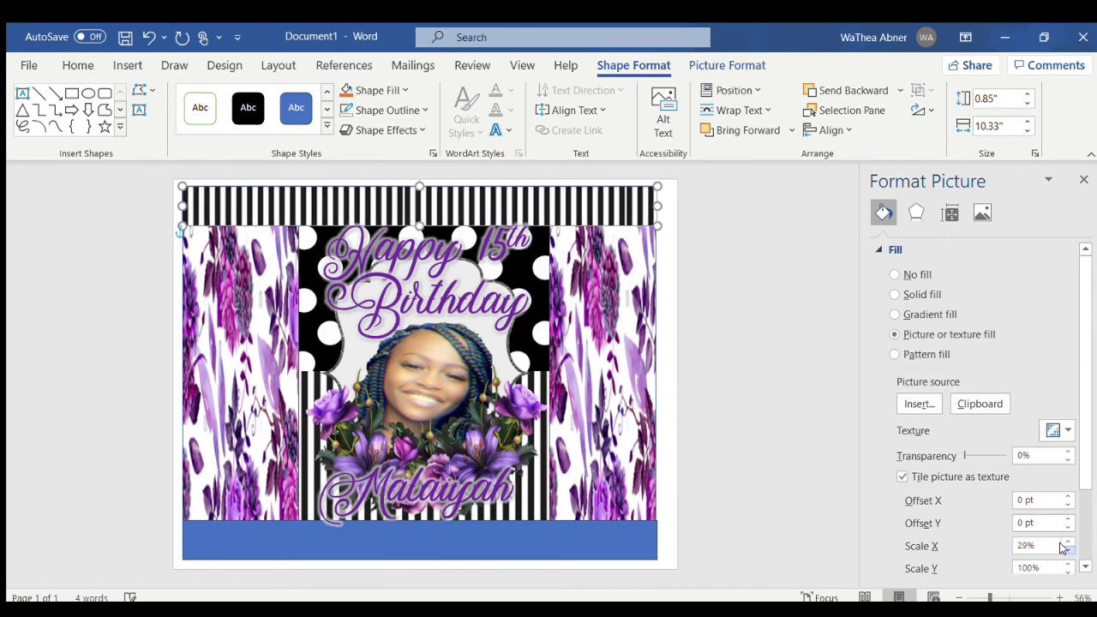
{"action": "left_click", "coordinate": [1066, 549]}
{"action": "left_click", "coordinate": [1067, 549]}
{"action": "left_click", "coordinate": [1067, 549]}
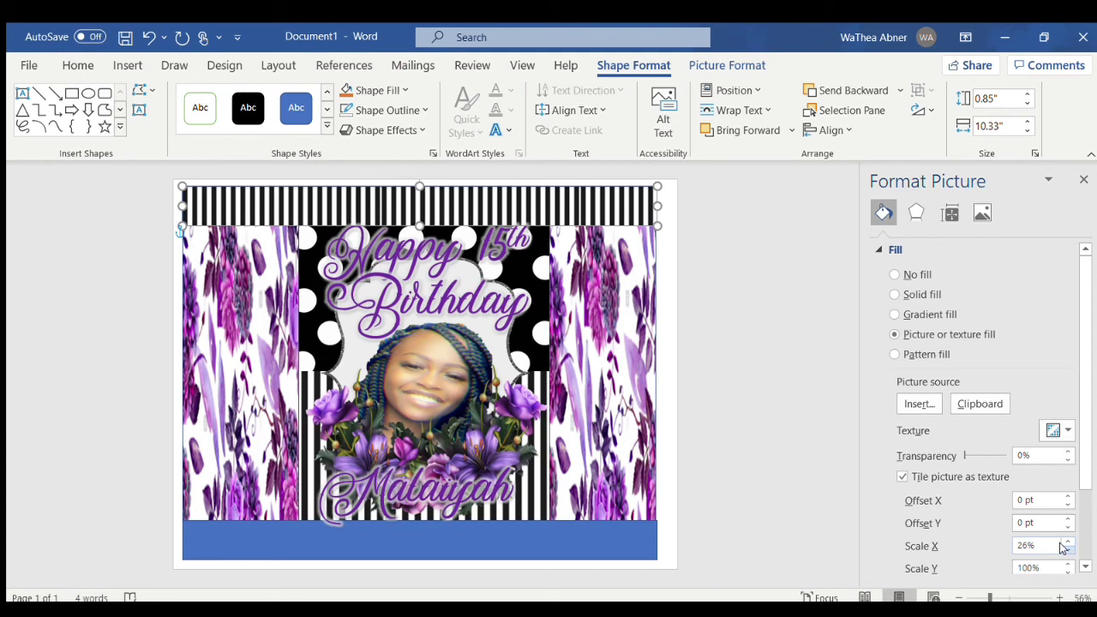
{"action": "left_click", "coordinate": [1066, 549]}
{"action": "left_click", "coordinate": [1067, 549]}
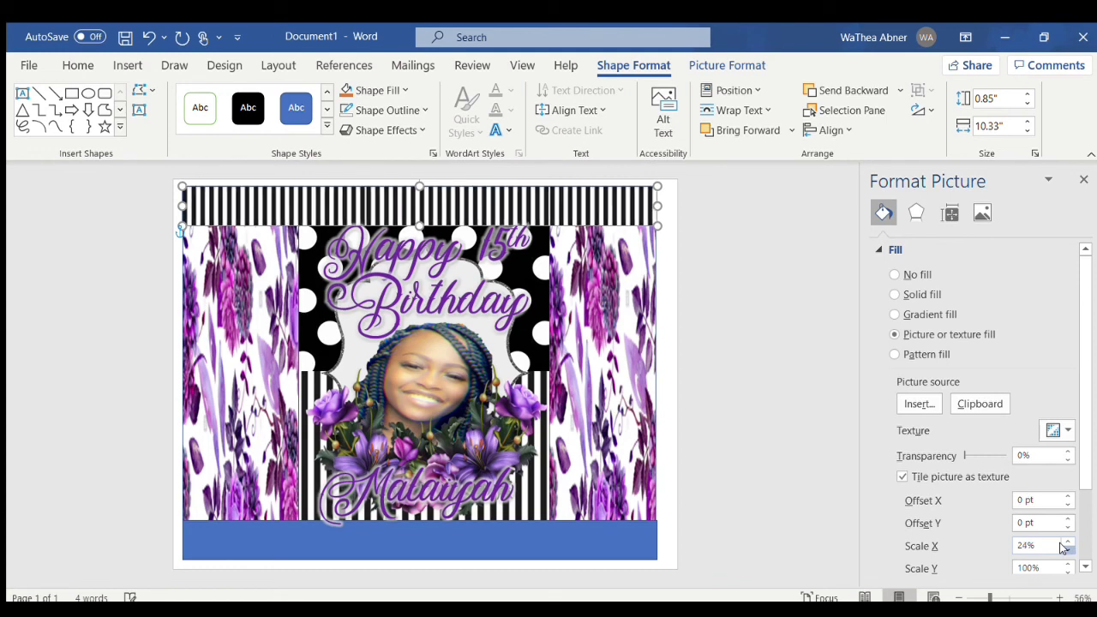
{"action": "left_click", "coordinate": [1067, 549]}
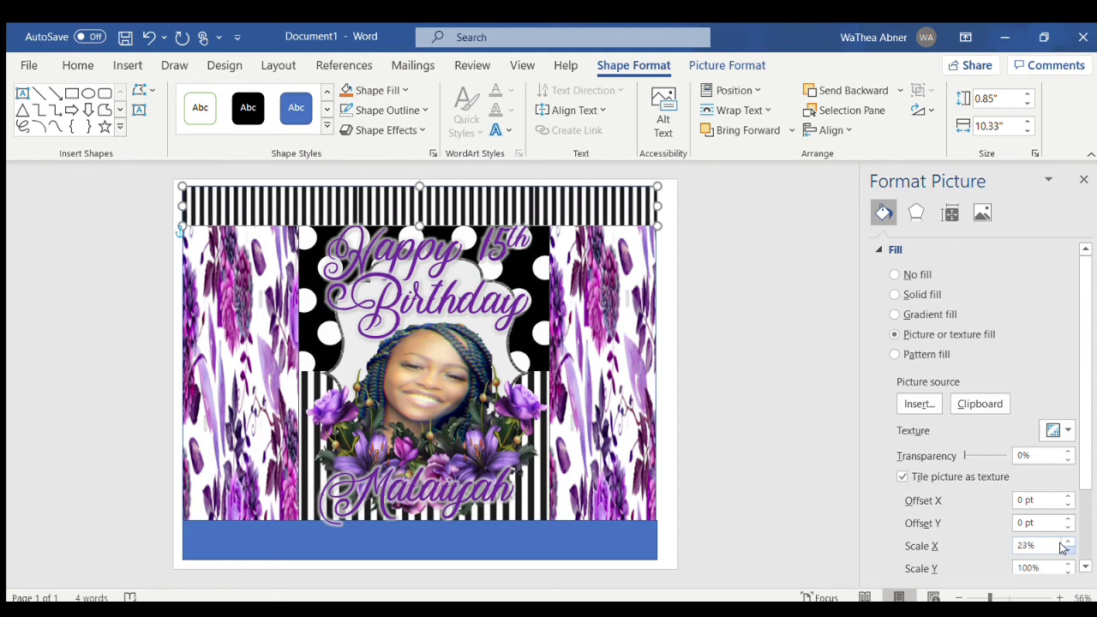
{"action": "left_click", "coordinate": [1066, 549]}
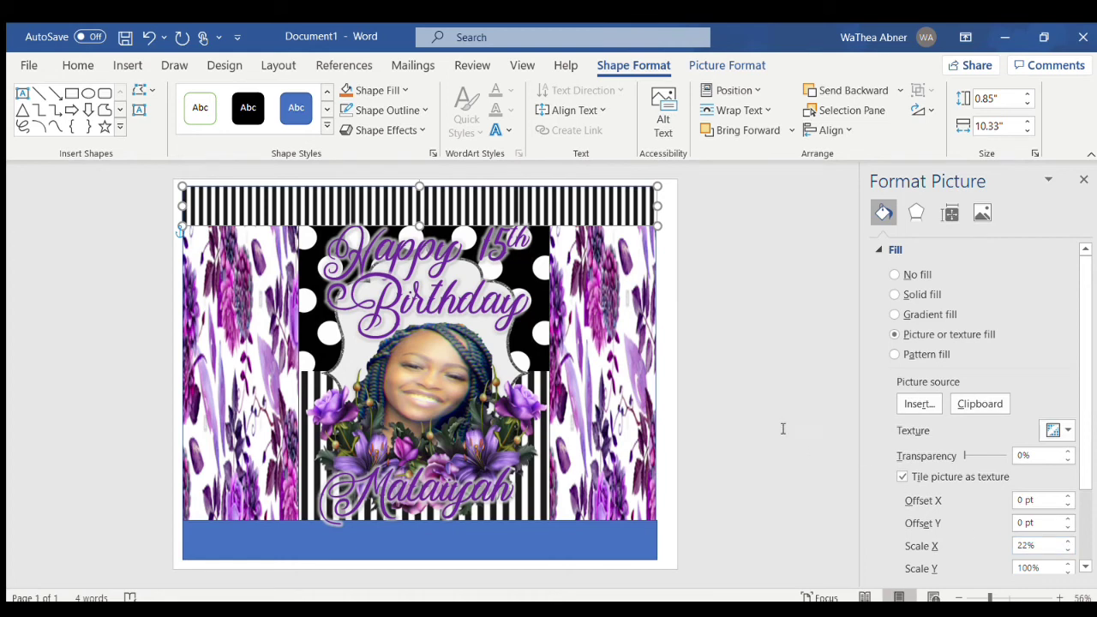
{"action": "left_click", "coordinate": [590, 545]}
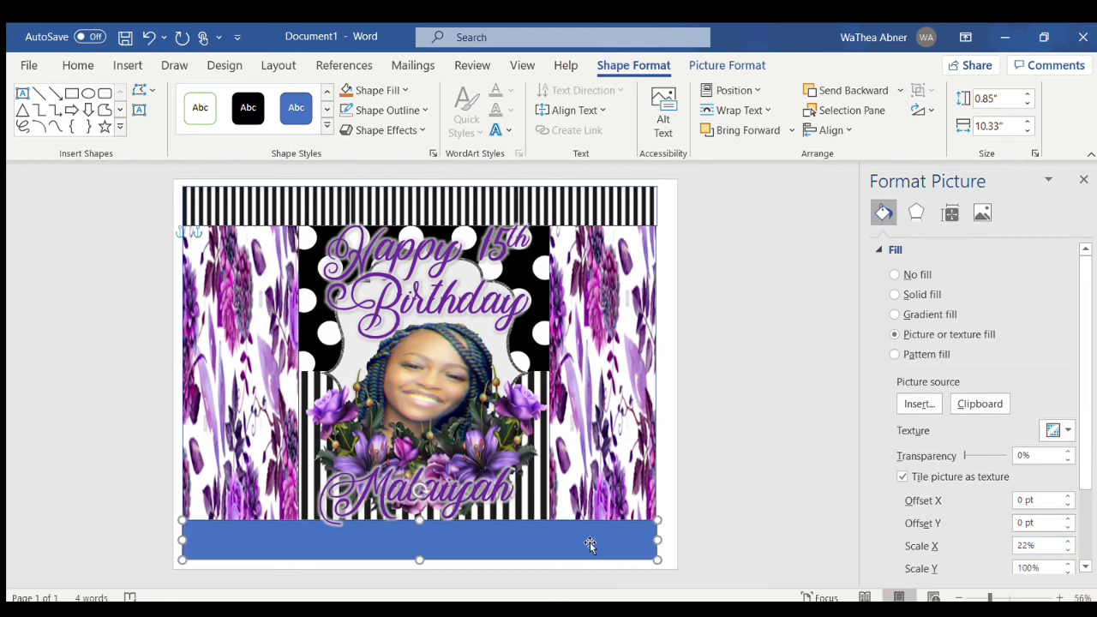
Fill the bottom band with the polka-dot picture, stretched rather than tiled.
{"action": "left_click", "coordinate": [895, 335]}
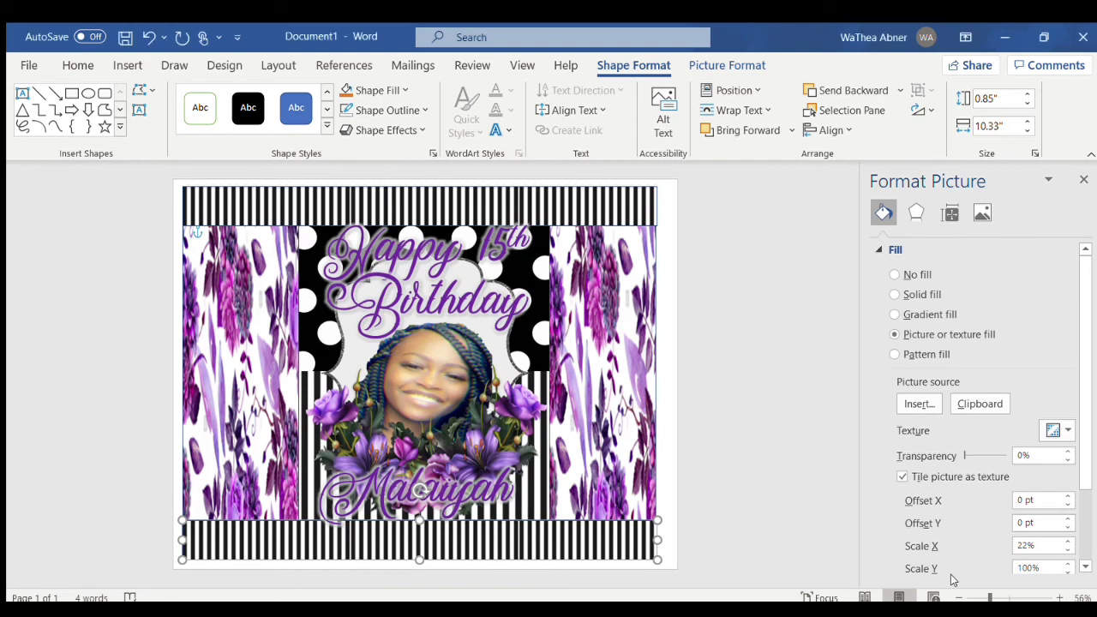
{"action": "key", "text": "ctrl+z"}
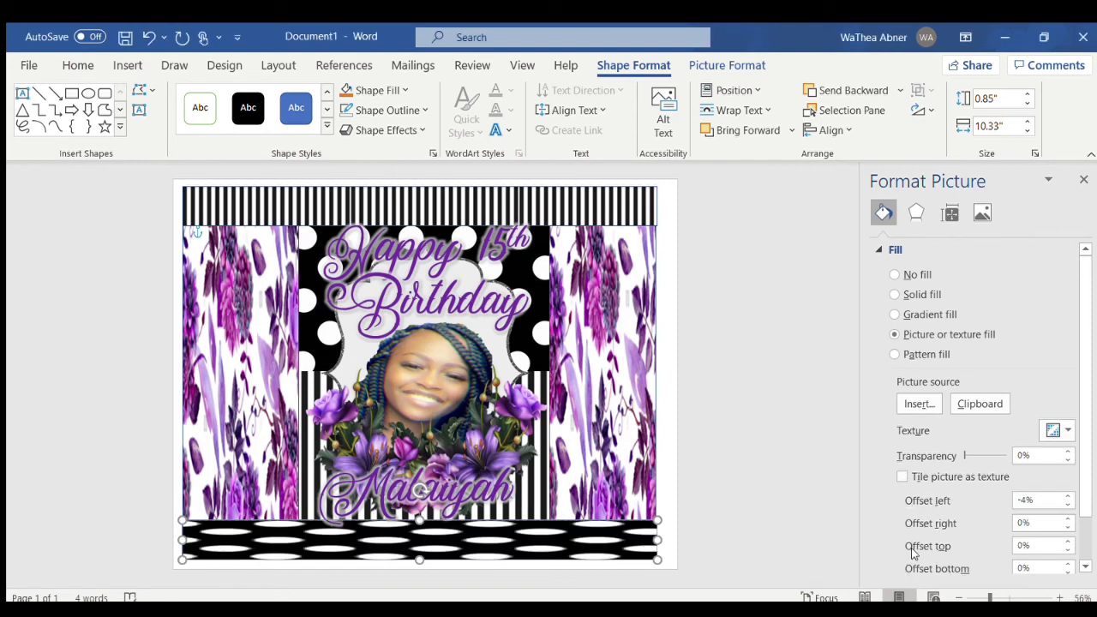
{"action": "left_click", "coordinate": [901, 477]}
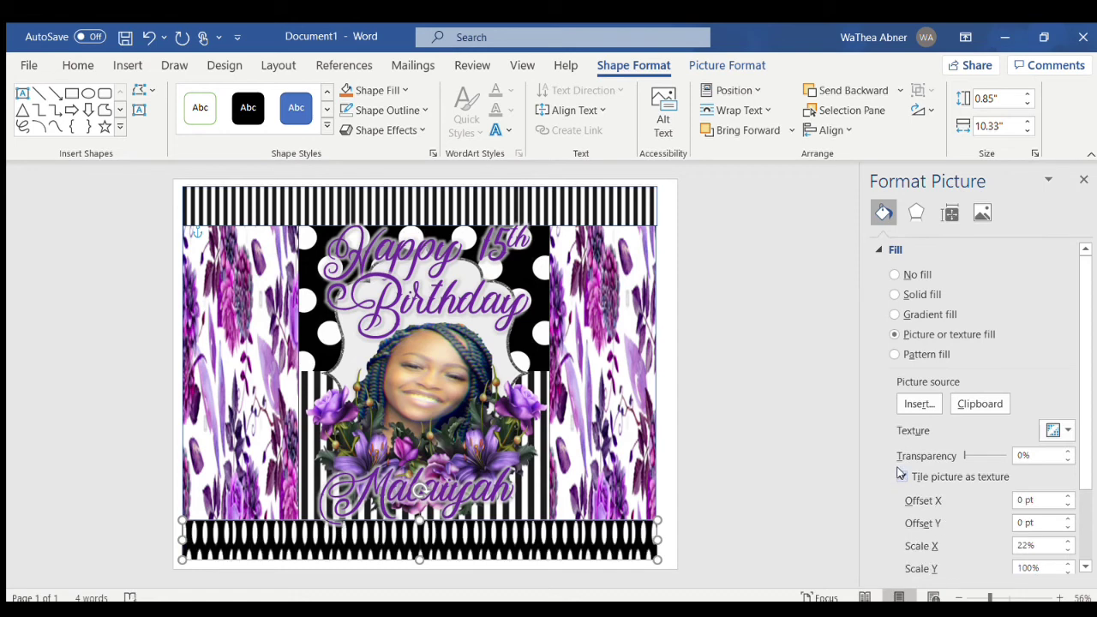
{"action": "left_click", "coordinate": [901, 475]}
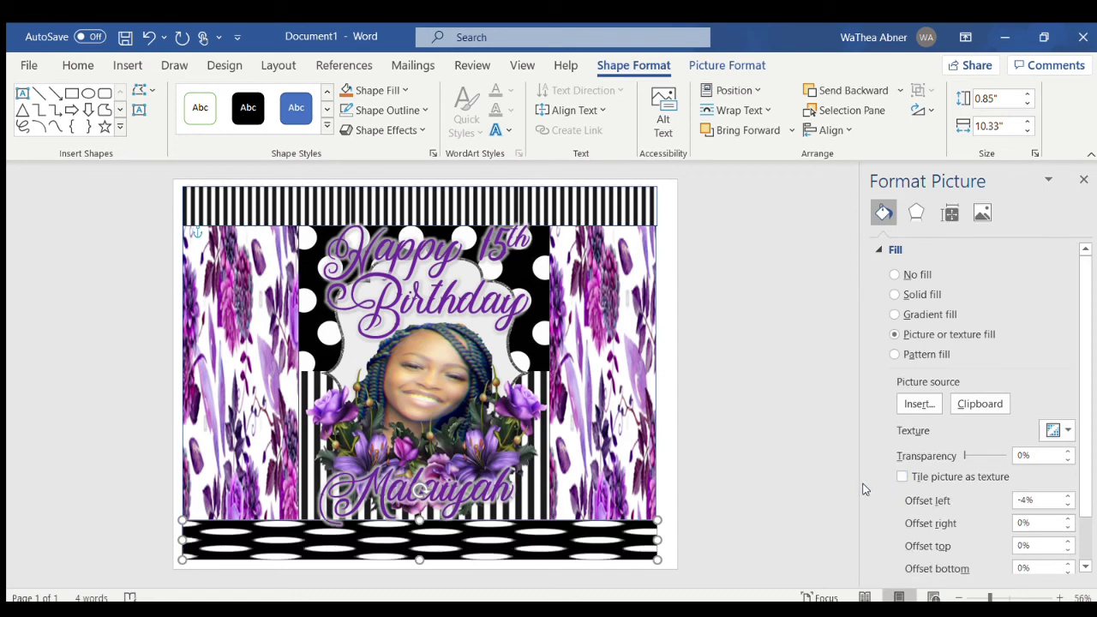
{"action": "left_click", "coordinate": [774, 411]}
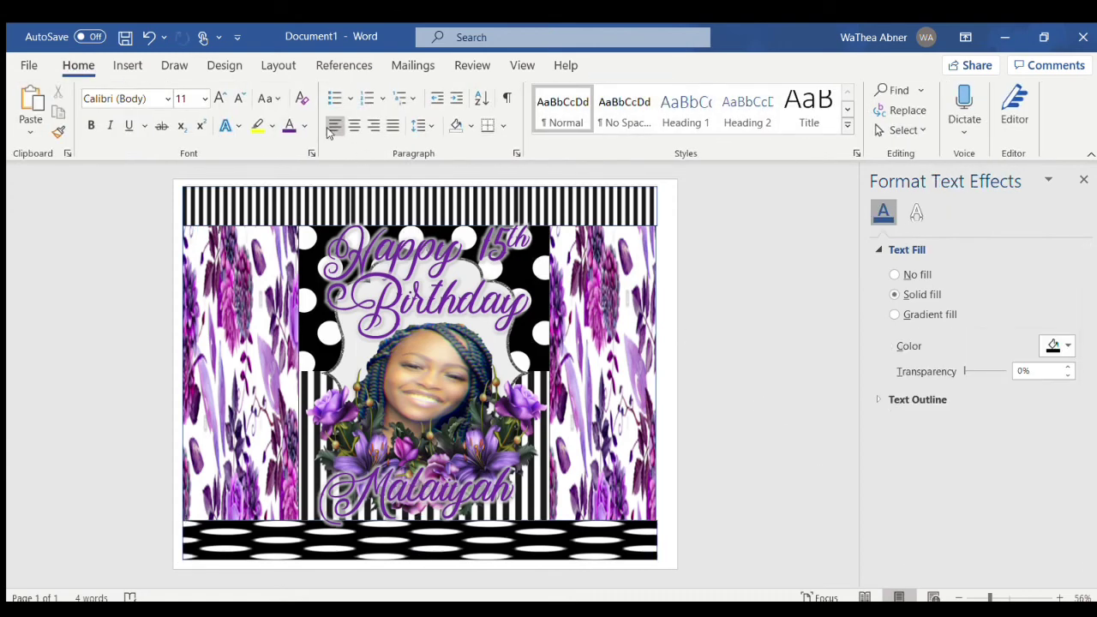
{"action": "left_click", "coordinate": [109, 68]}
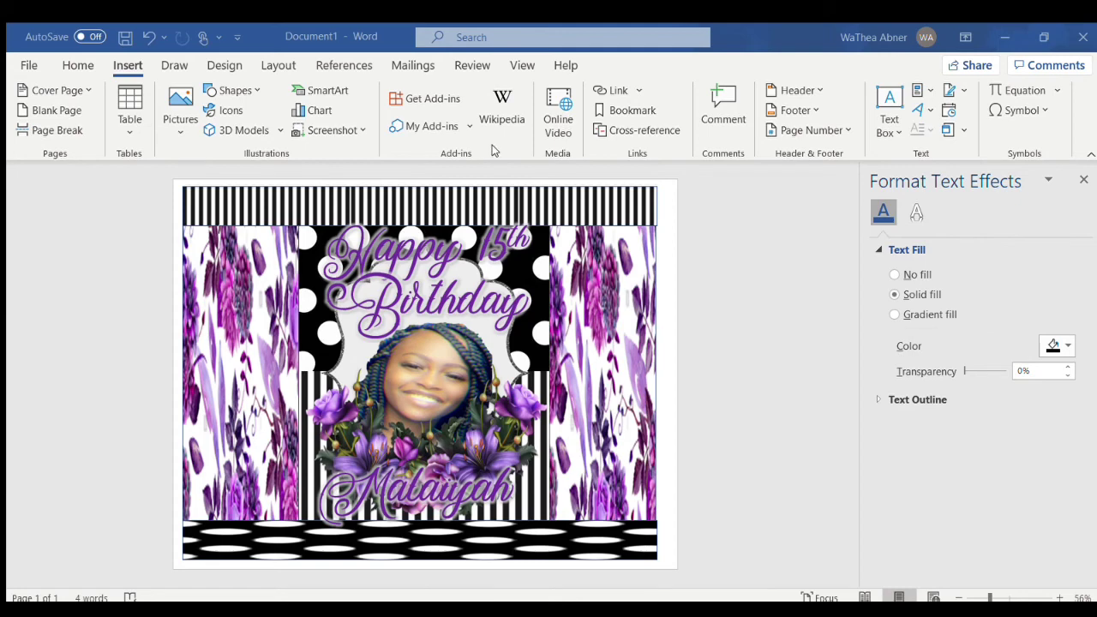
Shrink the Nutrition Facts image to 2.46" x 1.94" and fit it at the top of the left panel.
{"action": "left_click", "coordinate": [902, 568]}
{"action": "left_click", "coordinate": [581, 341]}
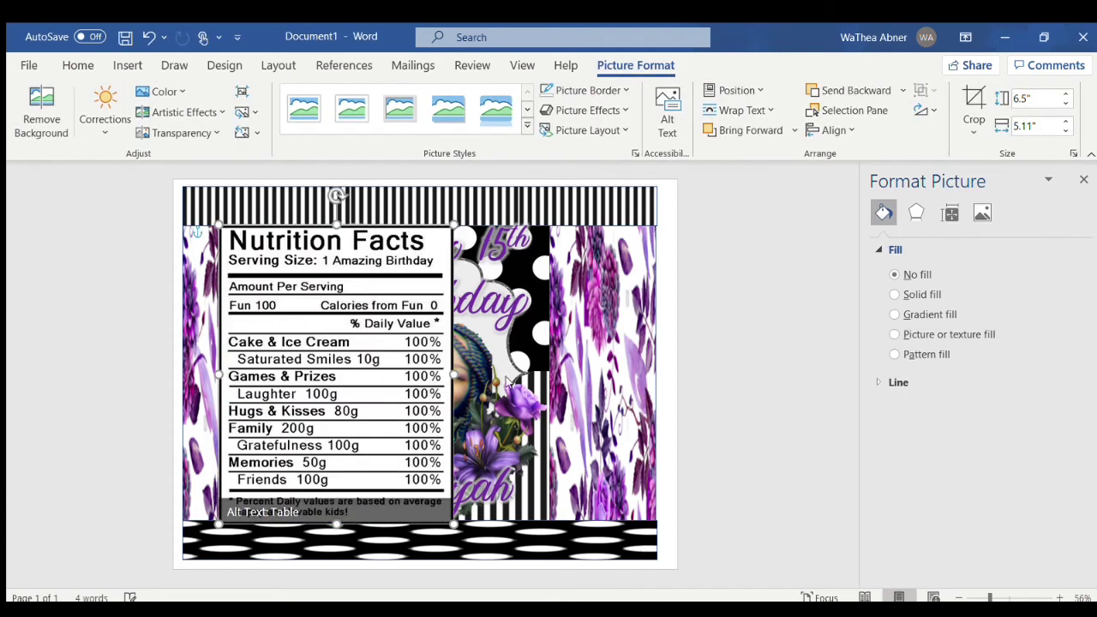
{"action": "left_click_drag", "start_coordinate": [454, 524], "coordinate": [306, 331]}
{"action": "left_click_drag", "start_coordinate": [253, 293], "coordinate": [231, 303]}
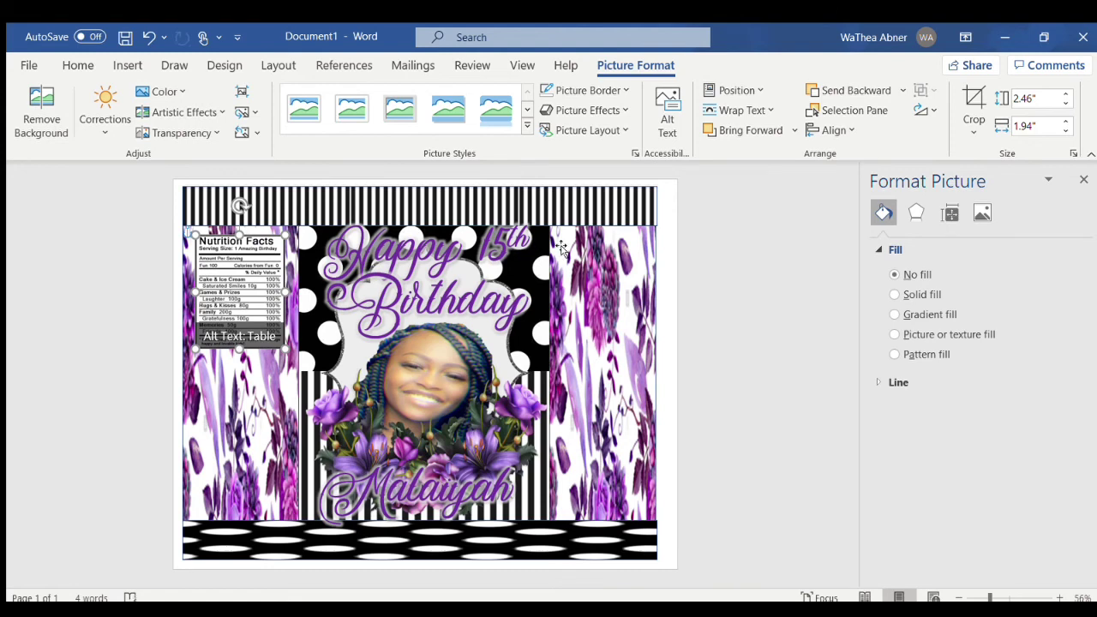
{"action": "left_click", "coordinate": [731, 228]}
{"action": "left_click", "coordinate": [124, 66]}
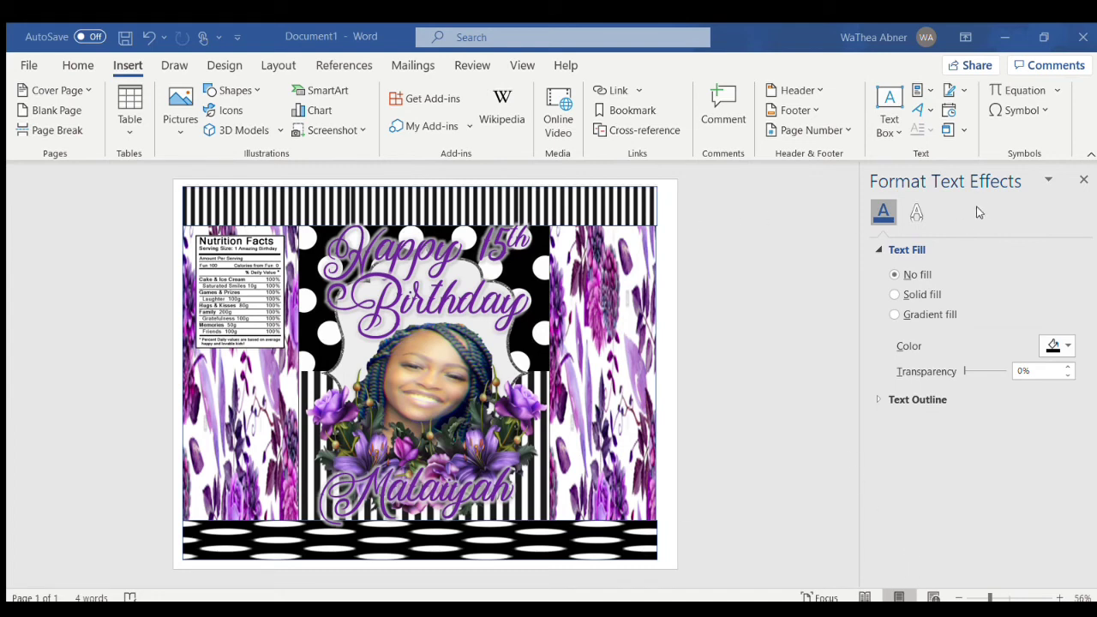
Move the barcode picture to the lower left panel and undo its washed-out recolouring.
{"action": "left_click", "coordinate": [364, 244]}
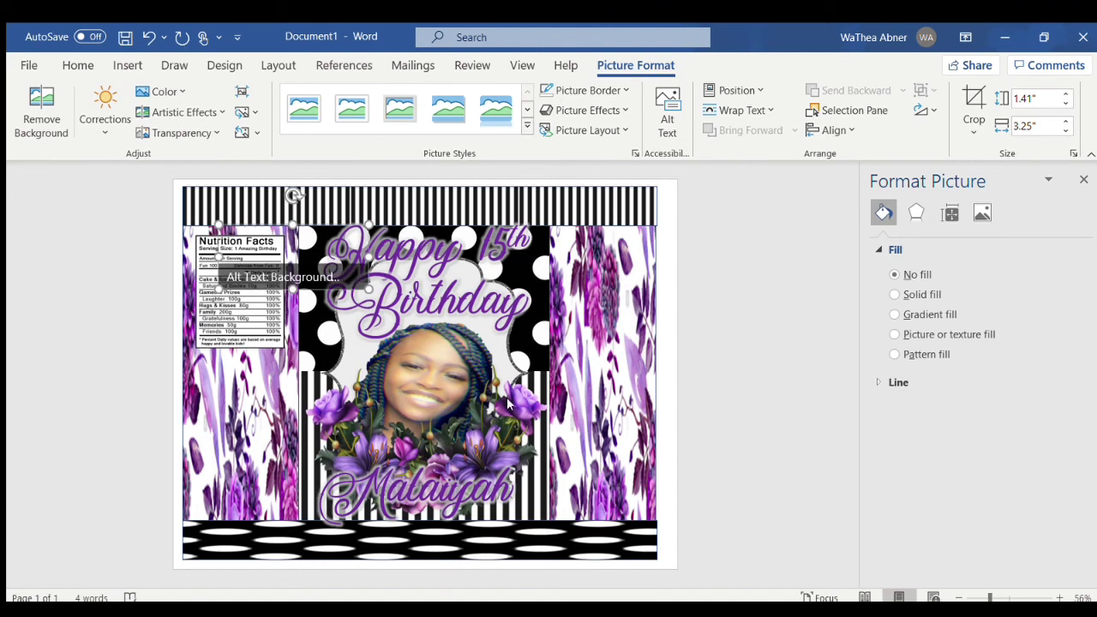
{"action": "left_click_drag", "start_coordinate": [374, 278], "coordinate": [246, 464]}
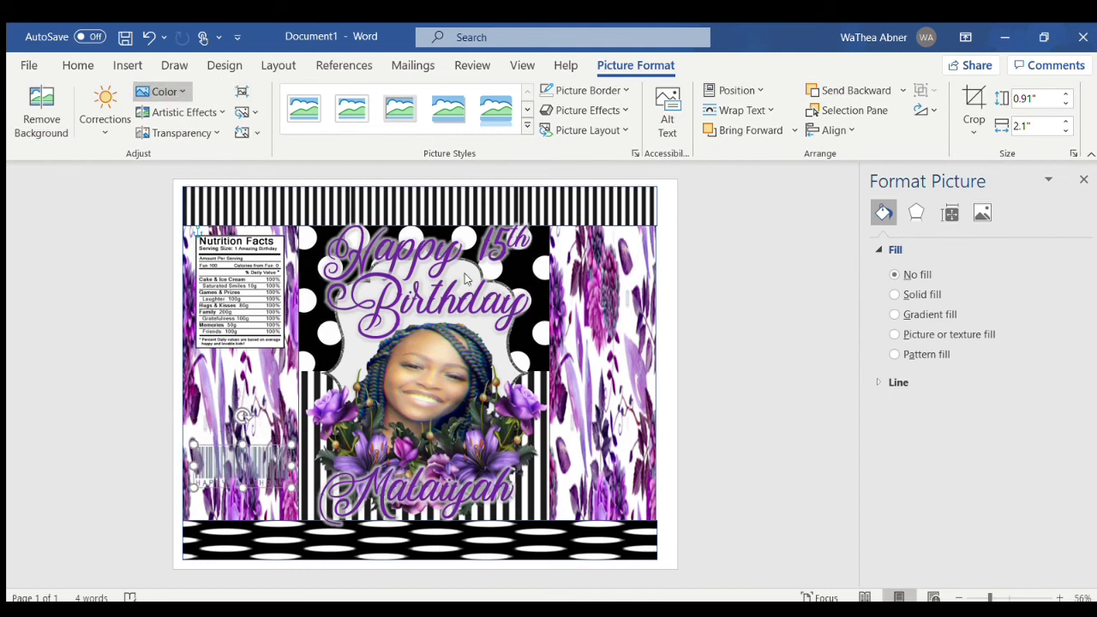
{"action": "key", "text": "ctrl+z"}
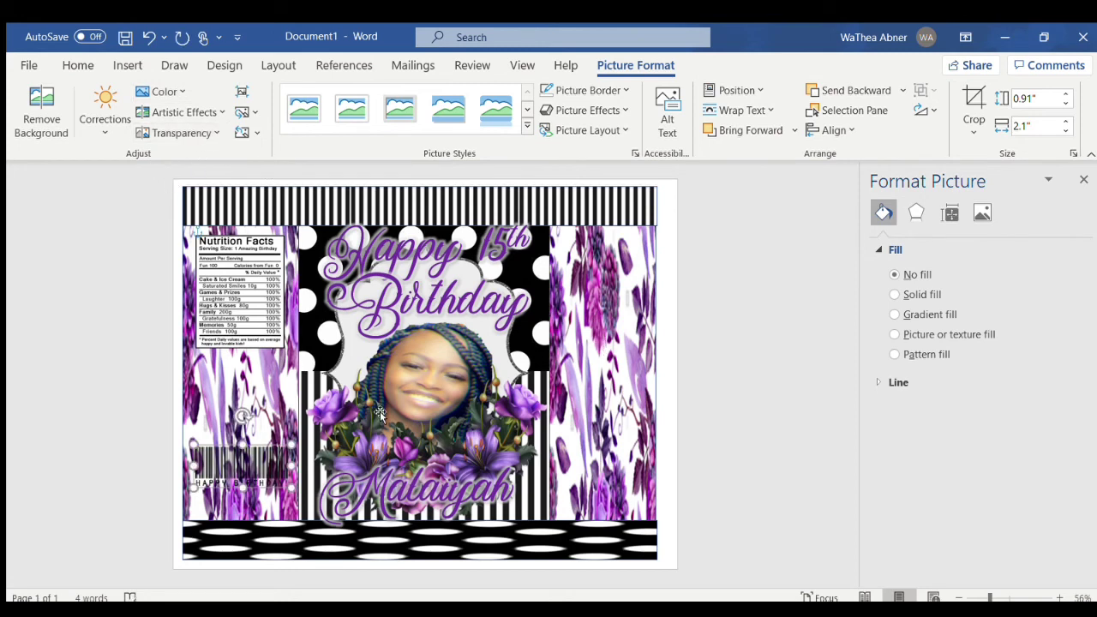
{"action": "left_click", "coordinate": [724, 287]}
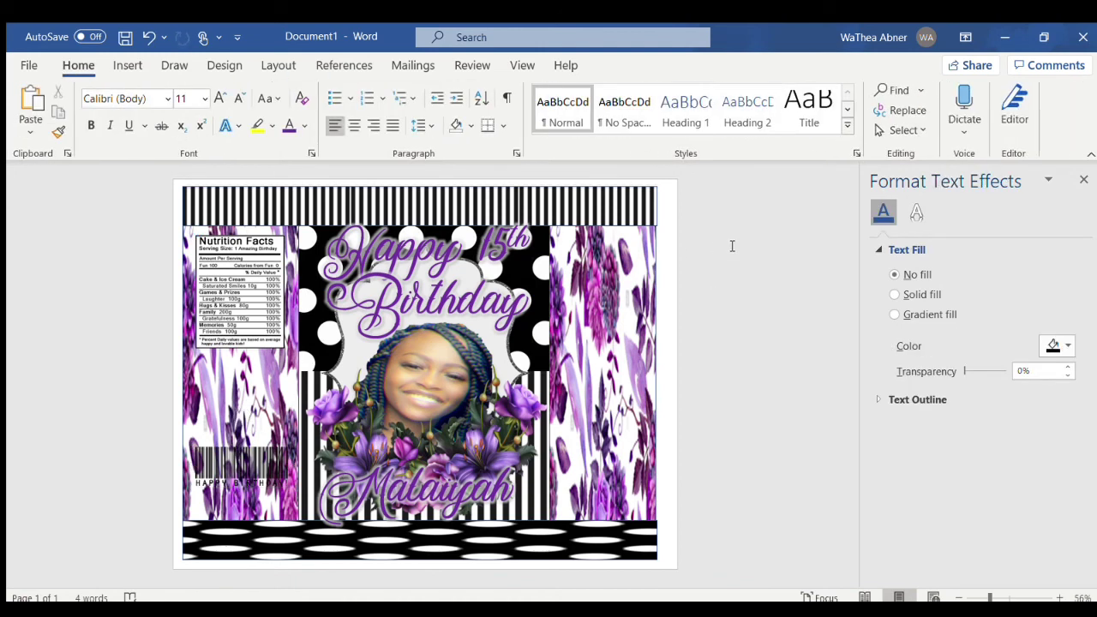
Insert a WordArt box, place it over Happy 15th, and make it narrower.
{"action": "left_click", "coordinate": [579, 36]}
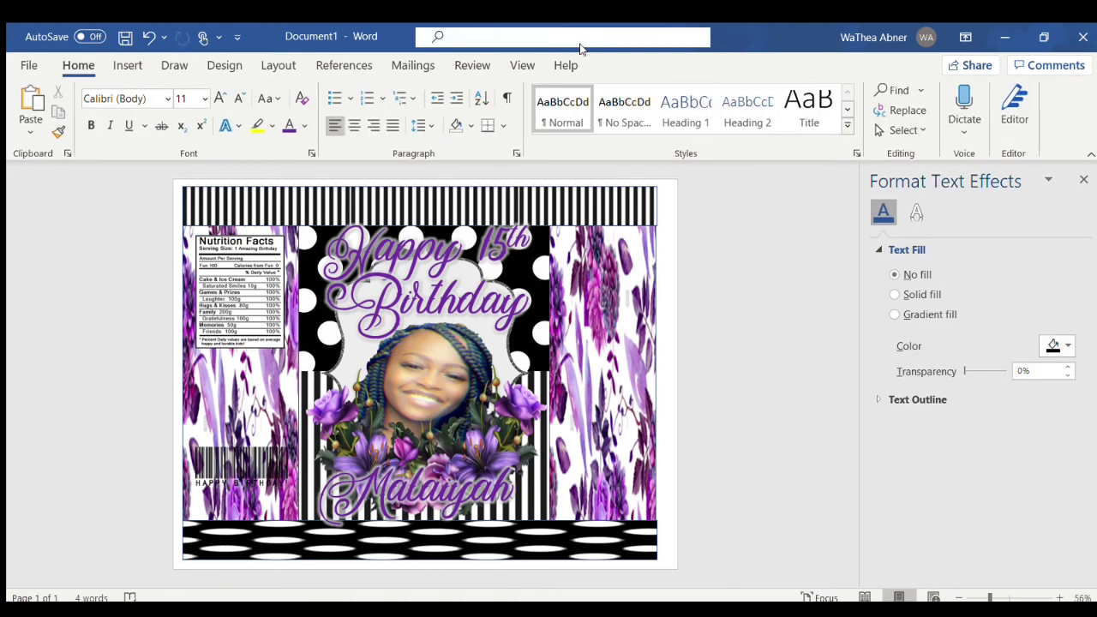
{"action": "key", "text": "alt+n"}
{"action": "key", "text": "w"}
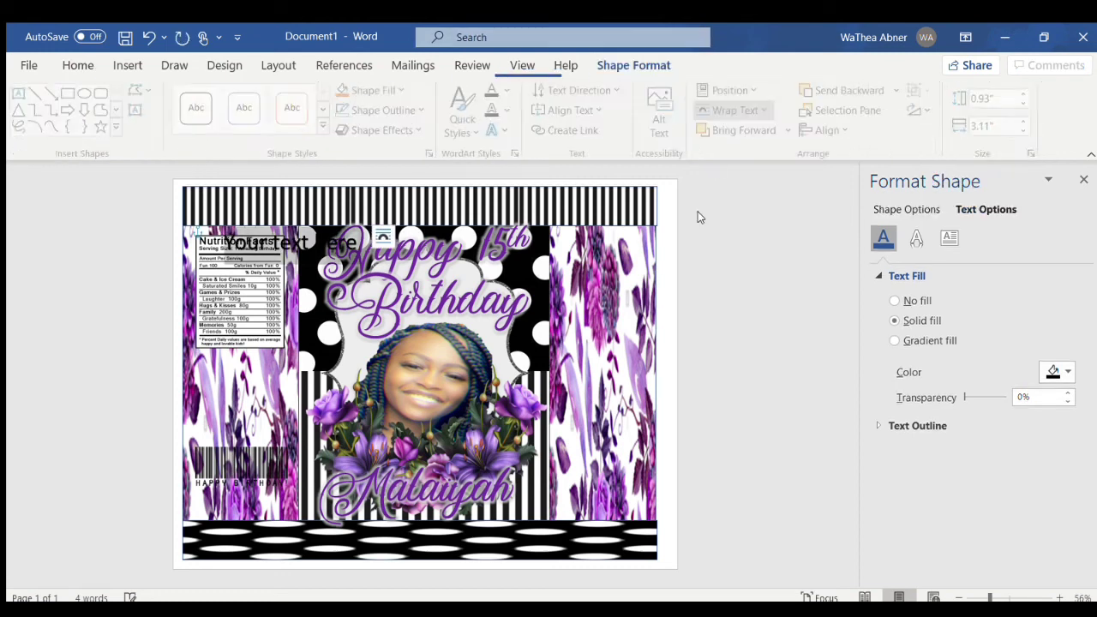
{"action": "left_click_drag", "start_coordinate": [329, 227], "coordinate": [576, 255]}
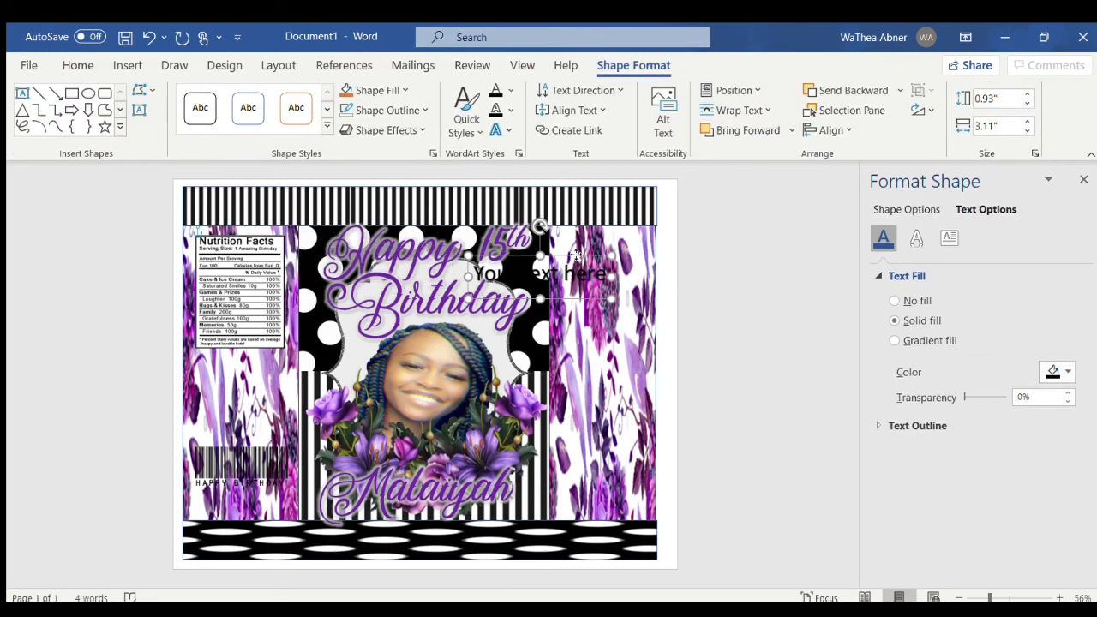
{"action": "left_click", "coordinate": [605, 276]}
{"action": "left_click_drag", "start_coordinate": [610, 276], "coordinate": [490, 276]}
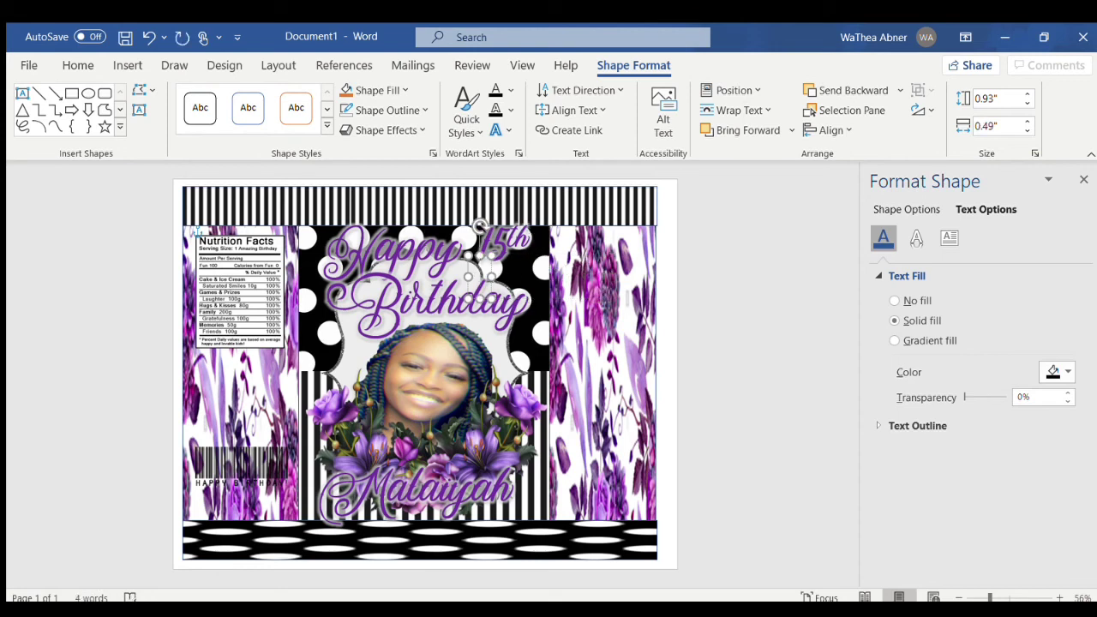
Type the note 'Thank You For Comingo My Birthday', 'With Us', 'Lovely', then the signer's name.
{"action": "type", "text": "Thank You"}
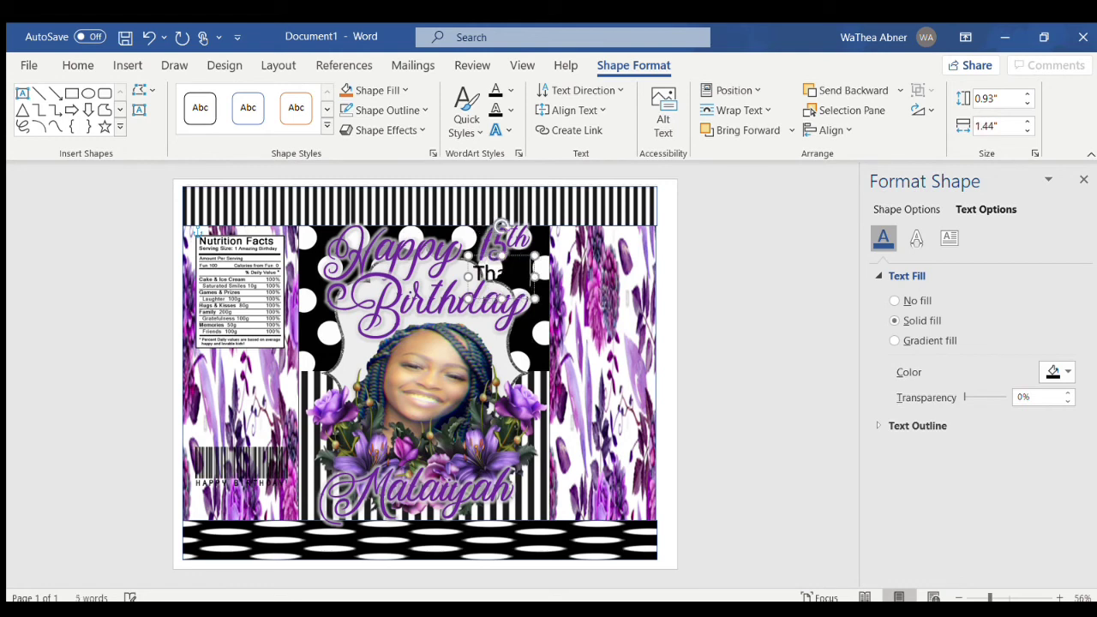
{"action": "type", "text": " For Co"}
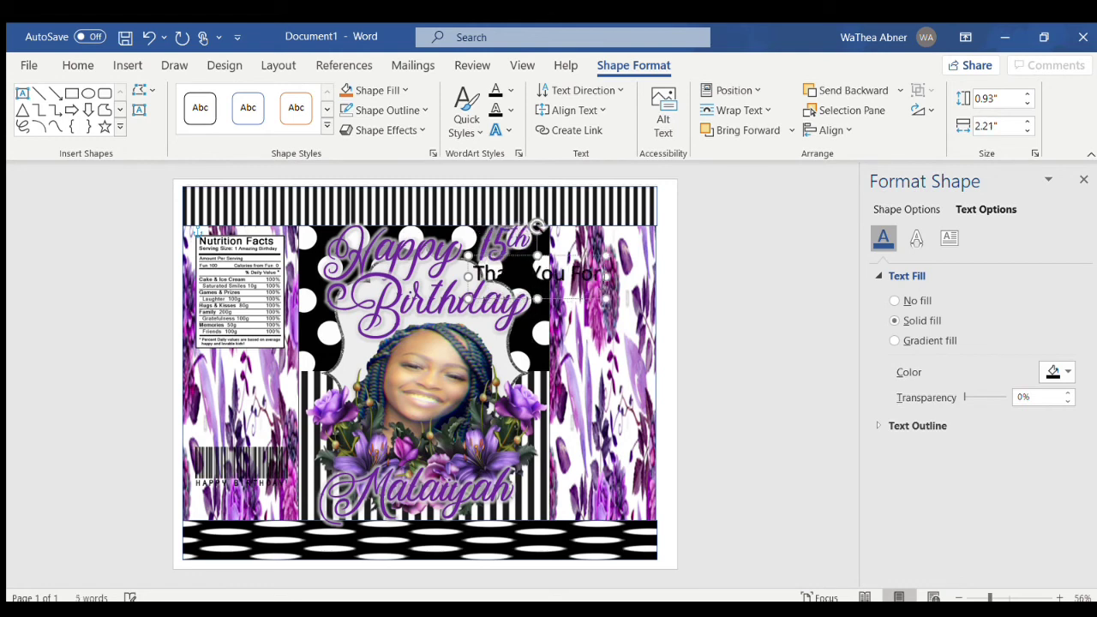
{"action": "type", "text": "ming"}
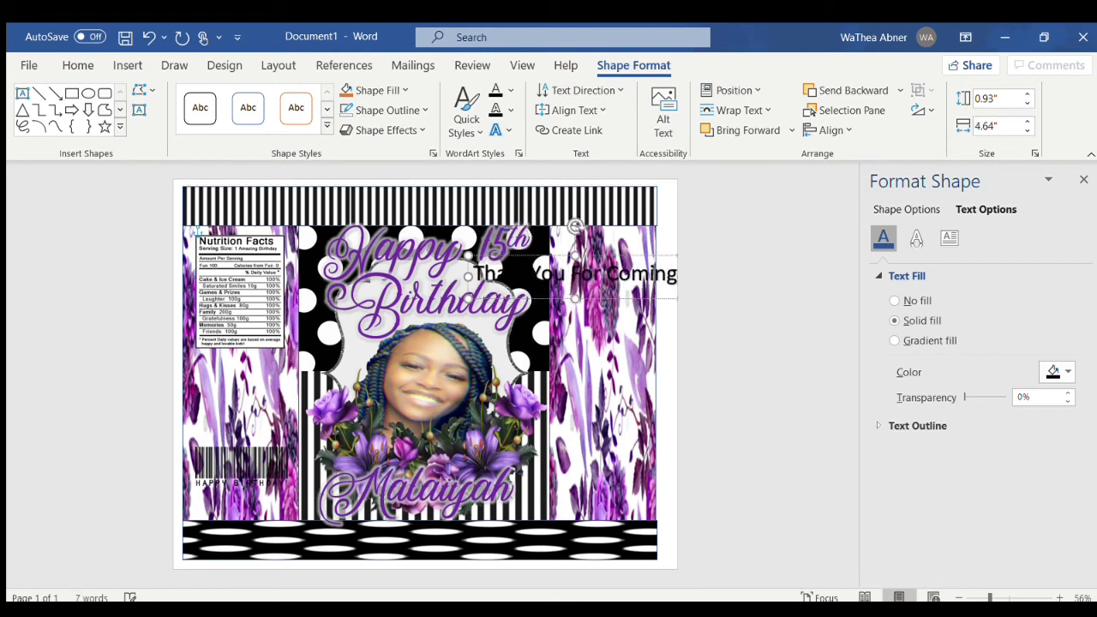
{"action": "type", "text": "o My"}
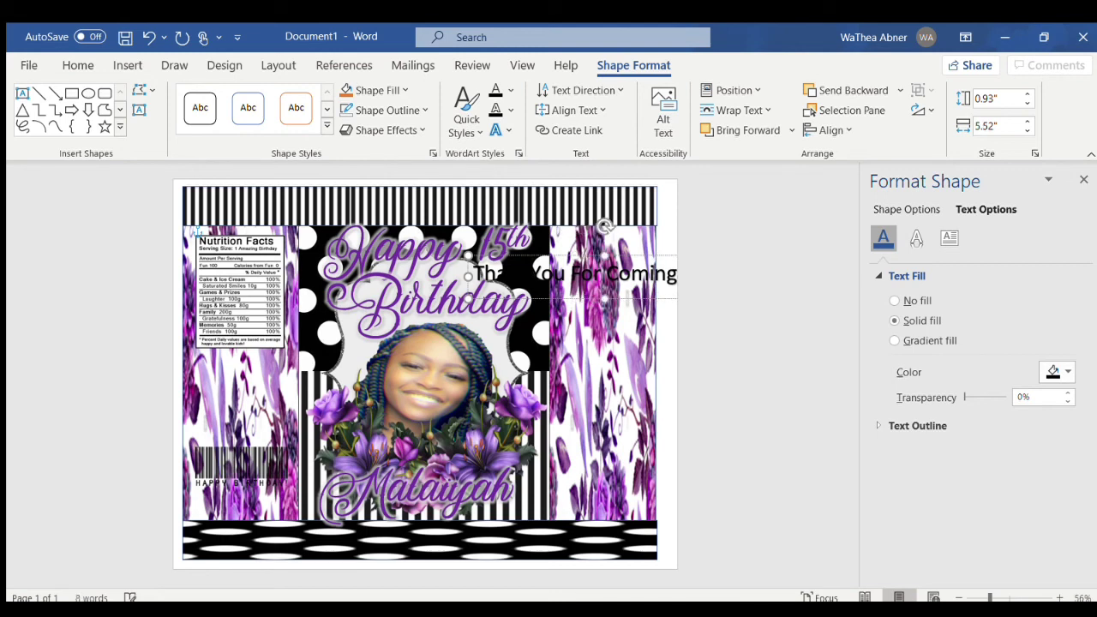
{"action": "type", "text": " Birth"}
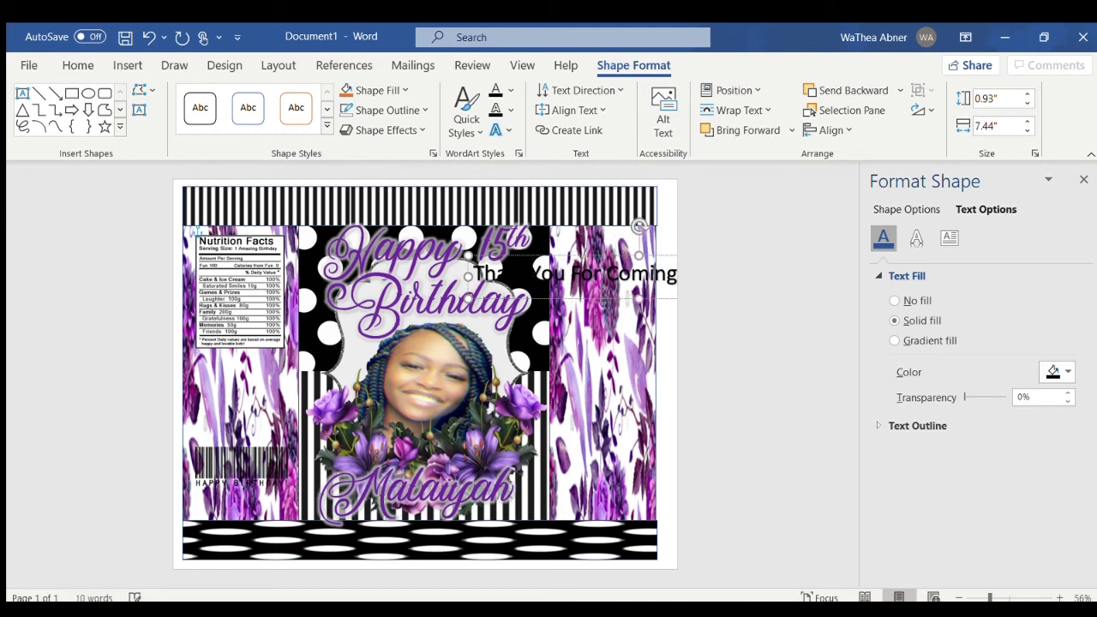
{"action": "type", "text": "day"}
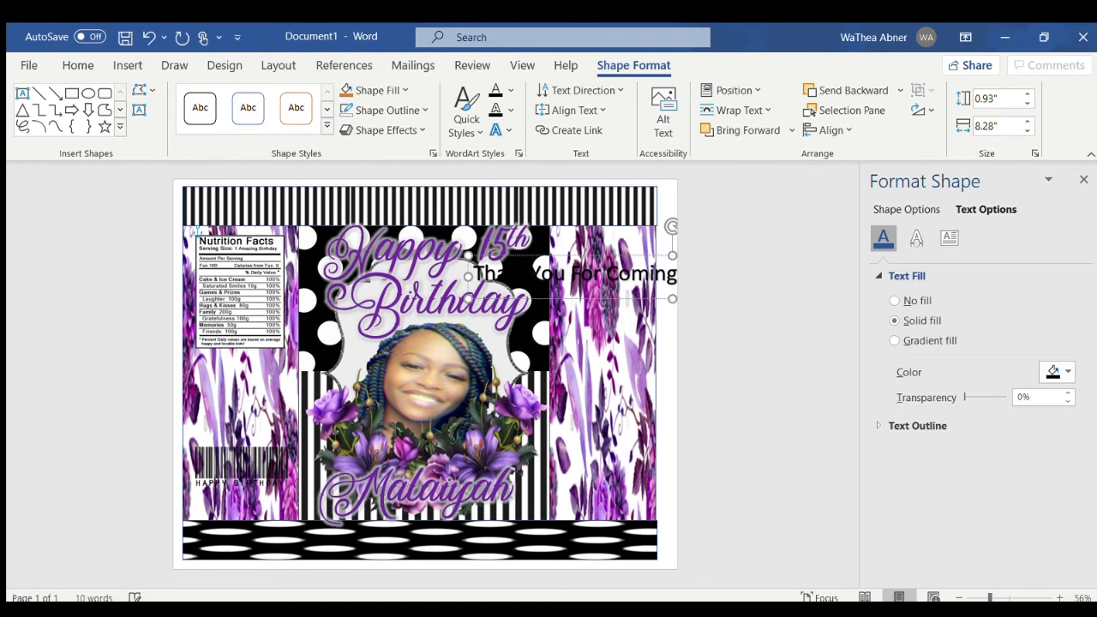
{"action": "key", "text": "Return"}
{"action": "type", "text": "W"}
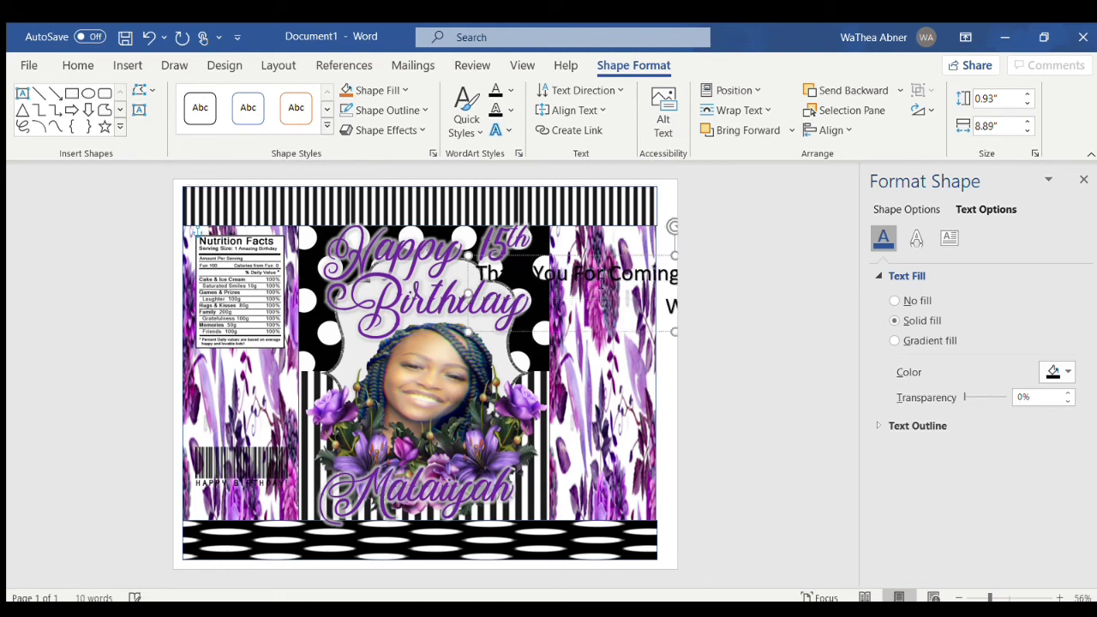
{"action": "type", "text": "ith"}
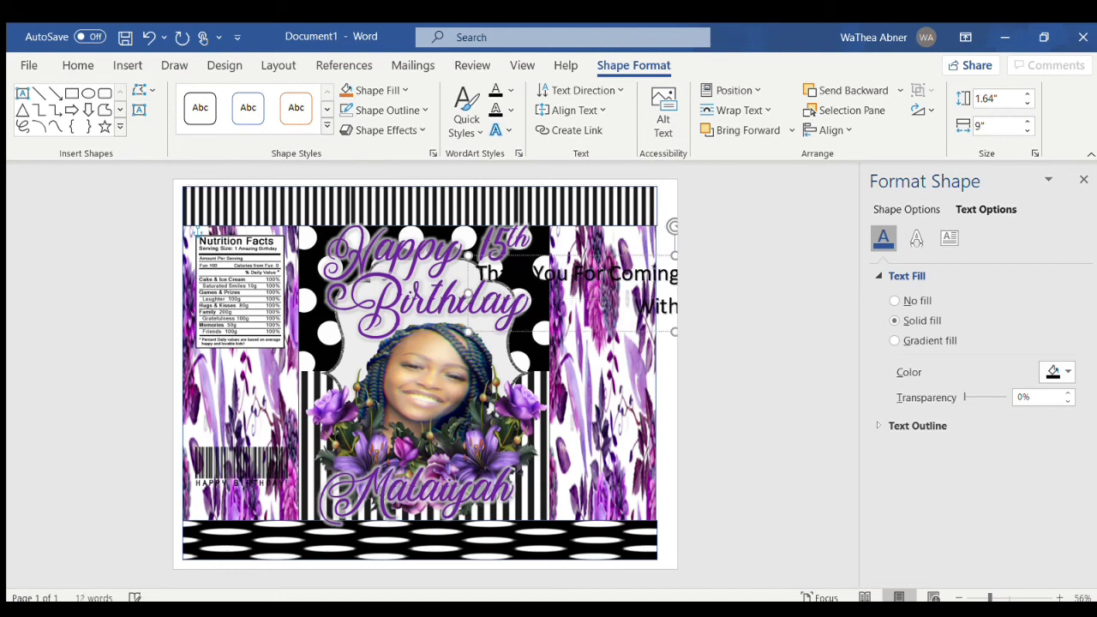
{"action": "type", "text": " Us"}
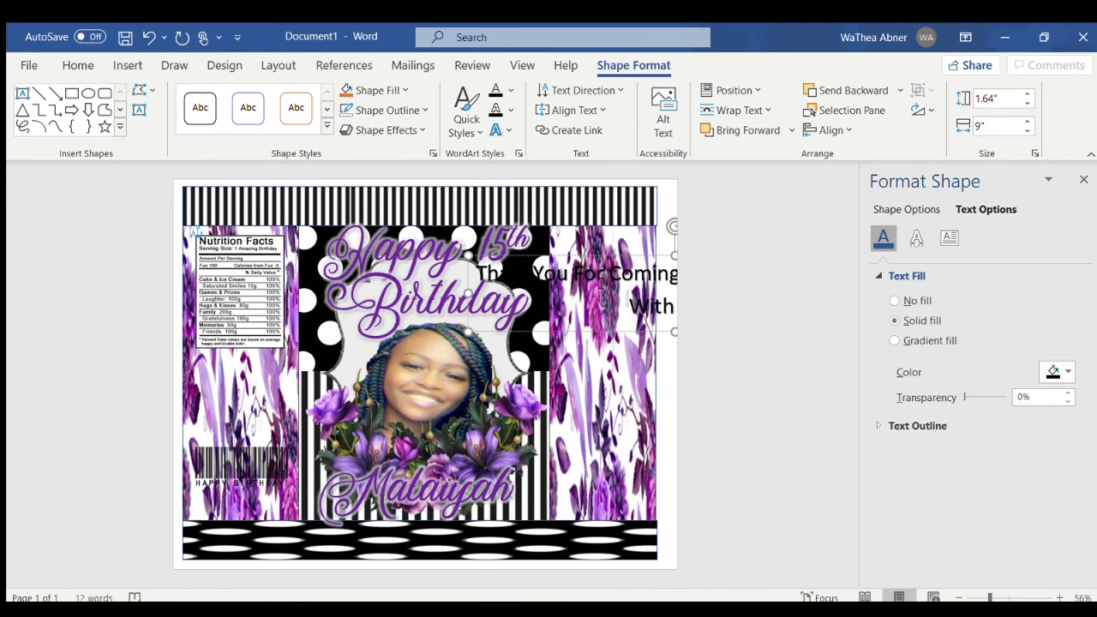
{"action": "key", "text": "Return"}
{"action": "key", "text": "Return"}
{"action": "type", "text": "Lo"}
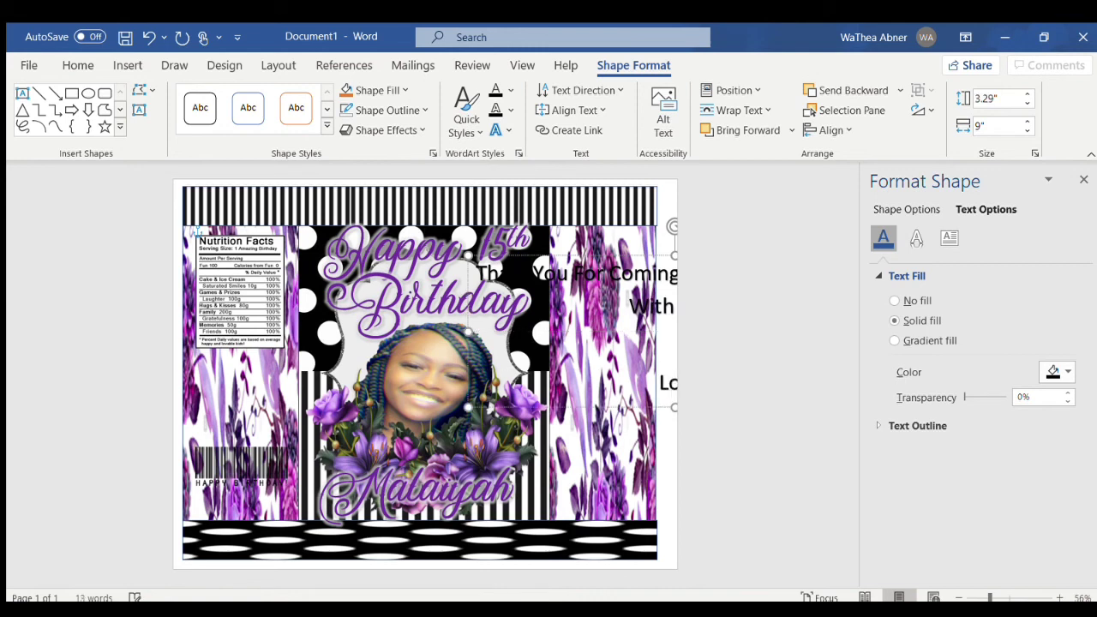
{"action": "type", "text": "vely"}
{"action": "key", "text": "Return"}
{"action": "type", "text": "Gab"}
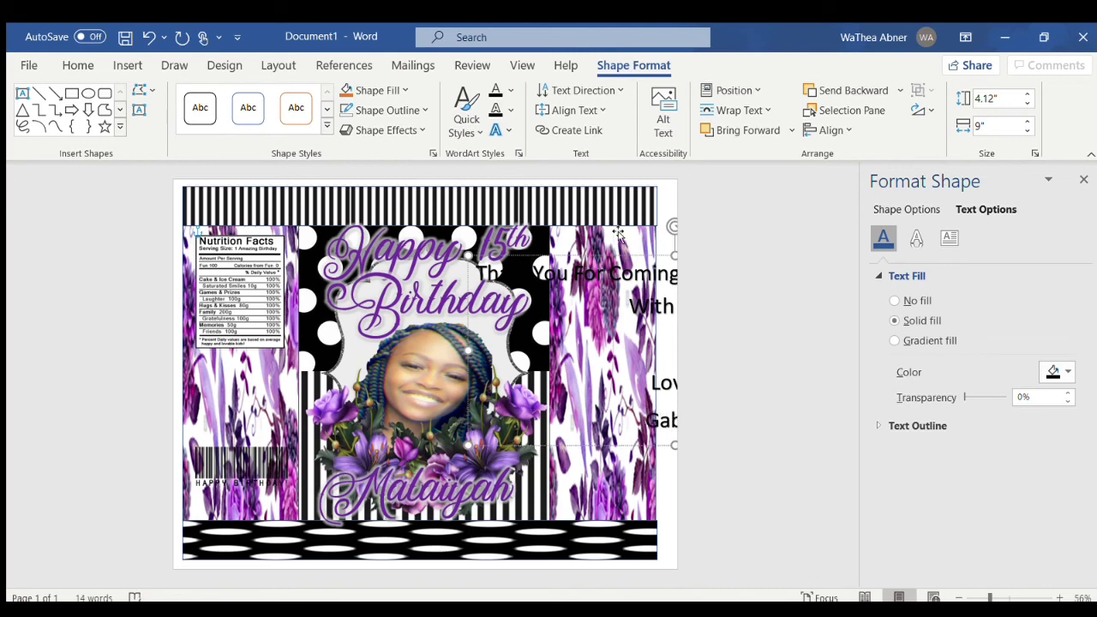
End the line with a period and fit the note as a narrow column on the right panel.
{"action": "left_click_drag", "start_coordinate": [633, 257], "coordinate": [506, 256]}
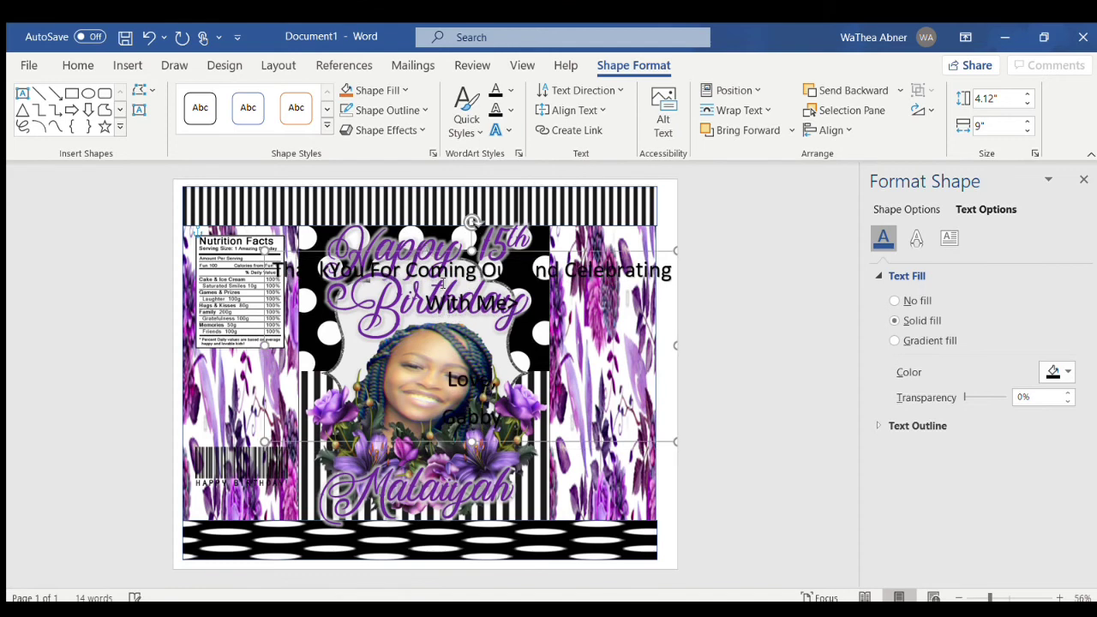
{"action": "key", "text": "BackSpace"}
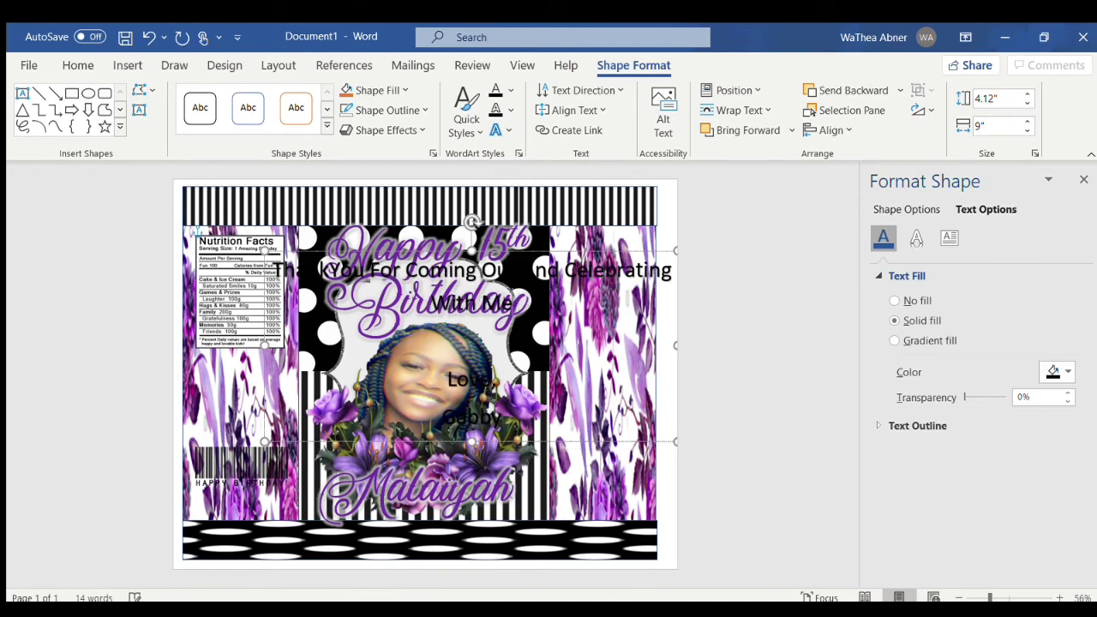
{"action": "type", "text": "."}
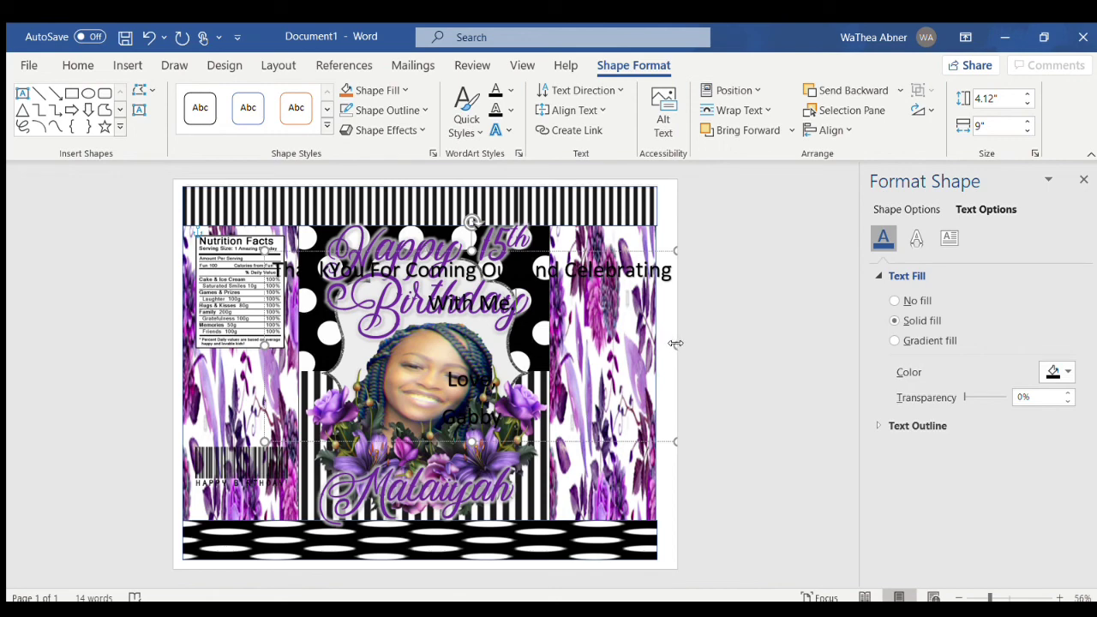
{"action": "left_click_drag", "start_coordinate": [671, 349], "coordinate": [390, 373]}
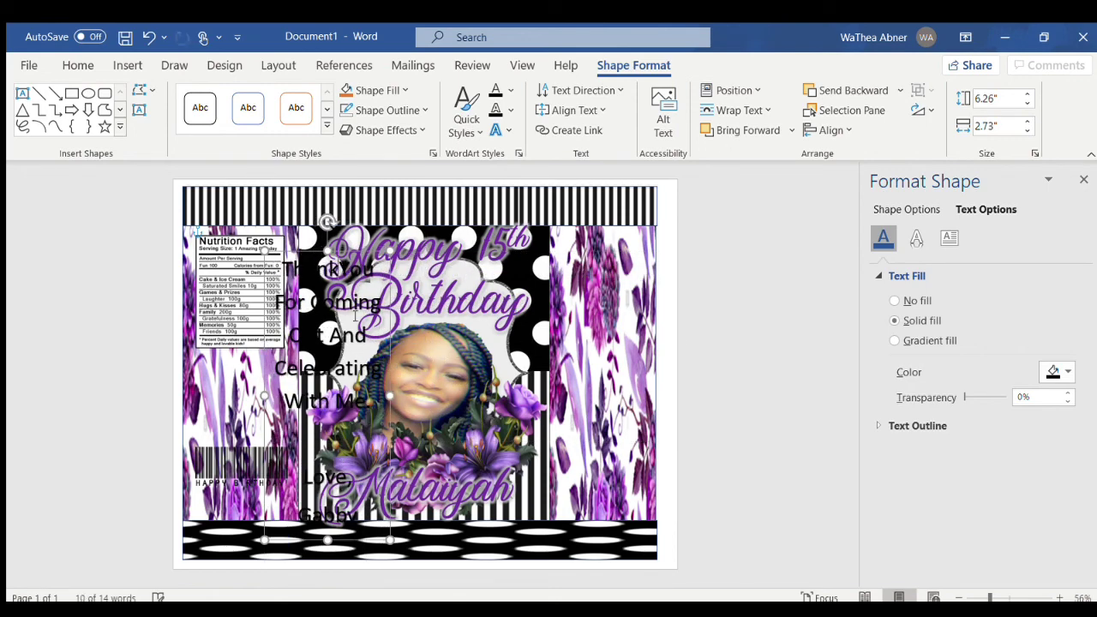
{"action": "left_click_drag", "start_coordinate": [365, 224], "coordinate": [642, 223]}
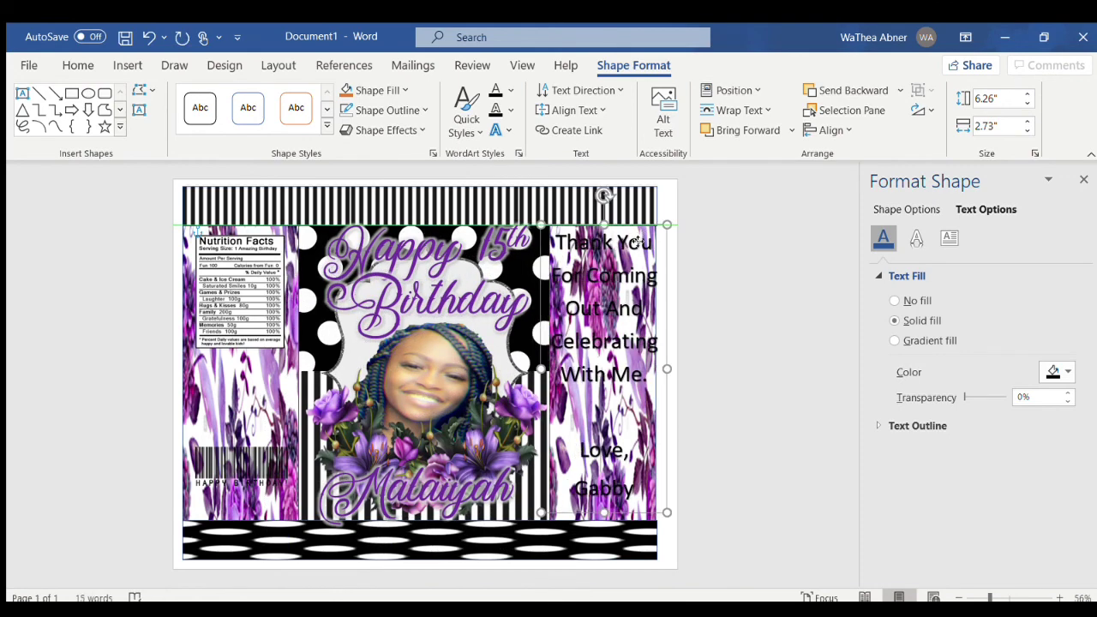
{"action": "left_click_drag", "start_coordinate": [668, 365], "coordinate": [662, 372]}
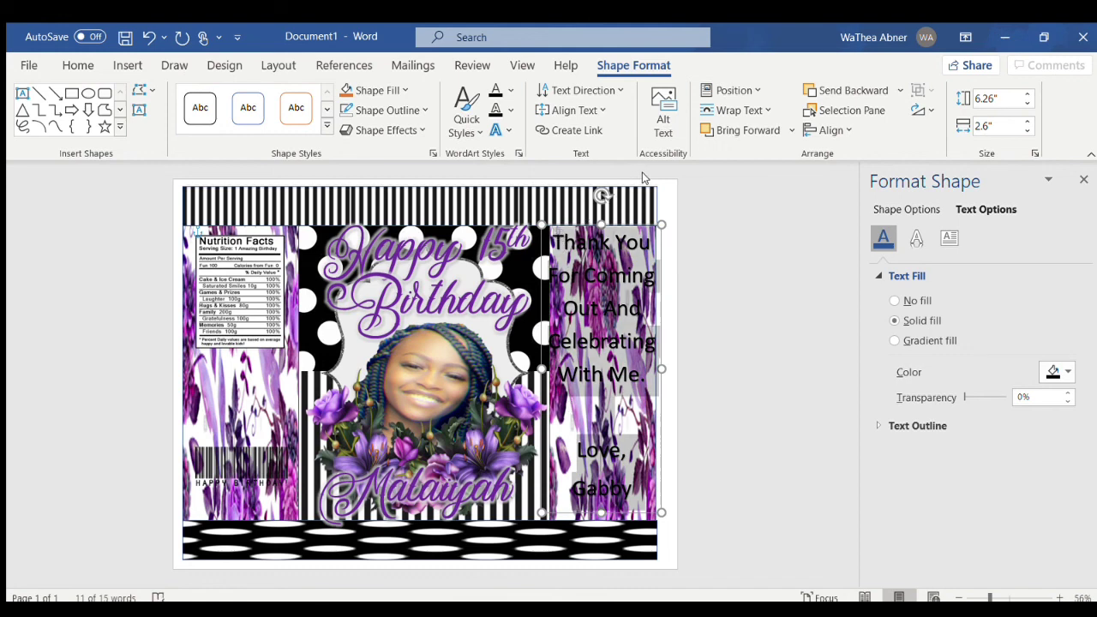
Give the thank-you note a small script font, reverting the oversized attempt.
{"action": "key", "text": "ctrl+z"}
{"action": "key", "text": "ctrl+z"}
{"action": "key", "text": "ctrl+z"}
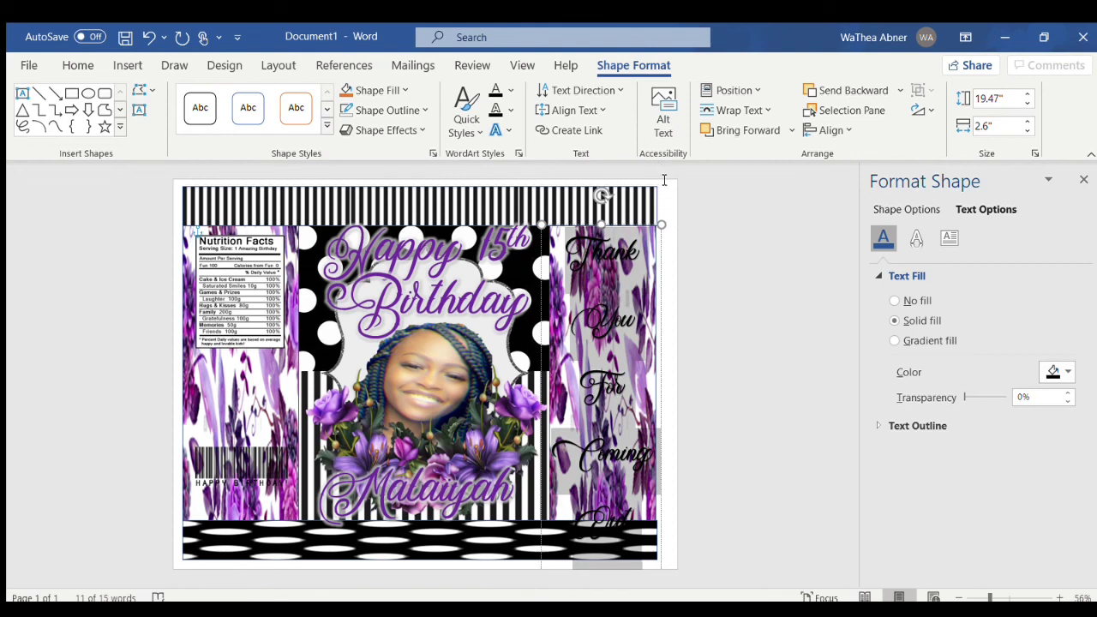
{"action": "key", "text": "ctrl+z"}
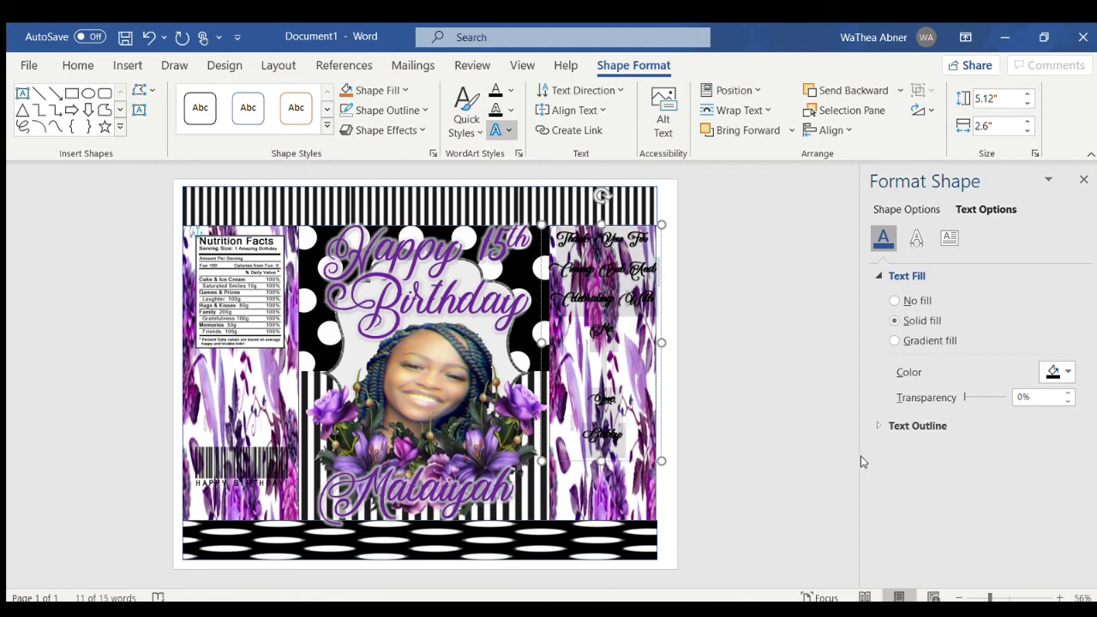
{"action": "left_click", "coordinate": [767, 257]}
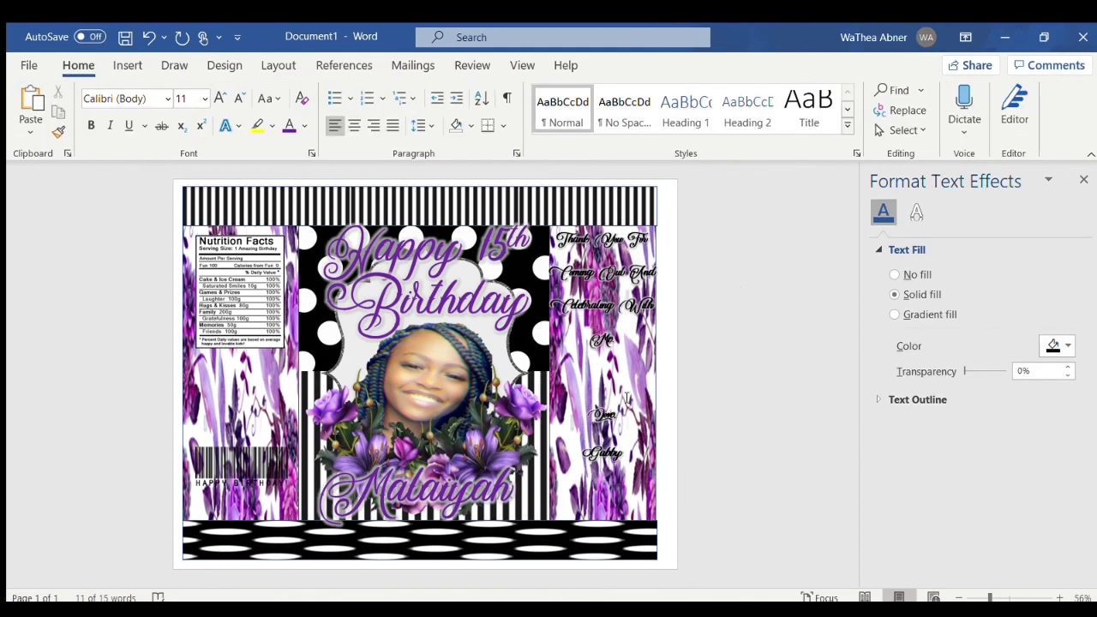
{"action": "left_click", "coordinate": [632, 281]}
{"action": "left_click", "coordinate": [566, 506]}
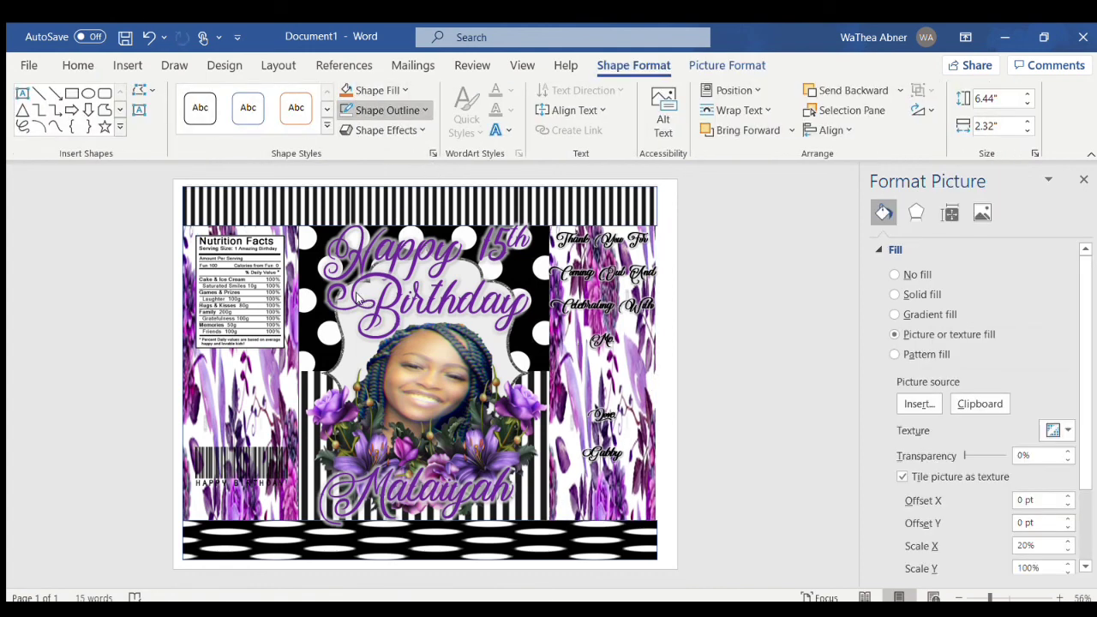
{"action": "left_click", "coordinate": [326, 202]}
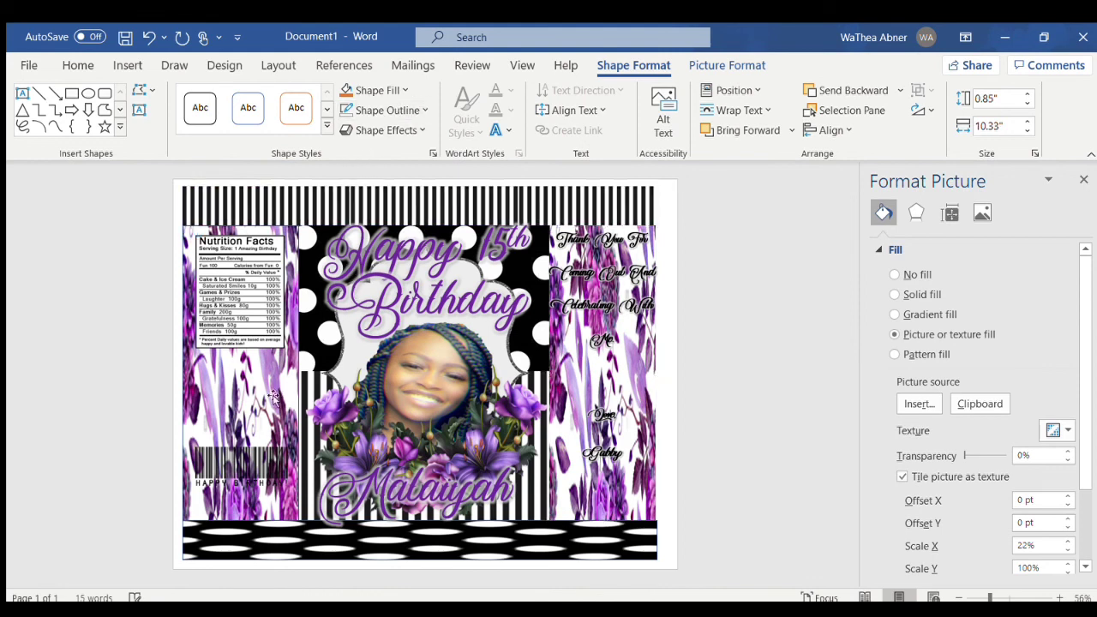
{"action": "left_click", "coordinate": [270, 400]}
{"action": "left_click", "coordinate": [356, 110]}
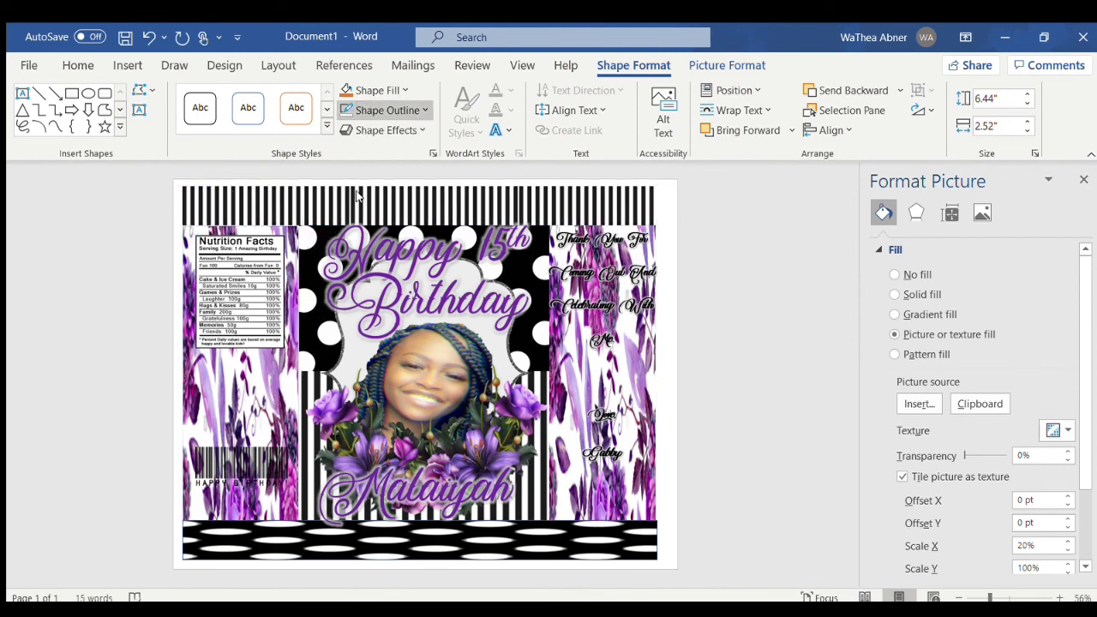
{"action": "left_click", "coordinate": [413, 494]}
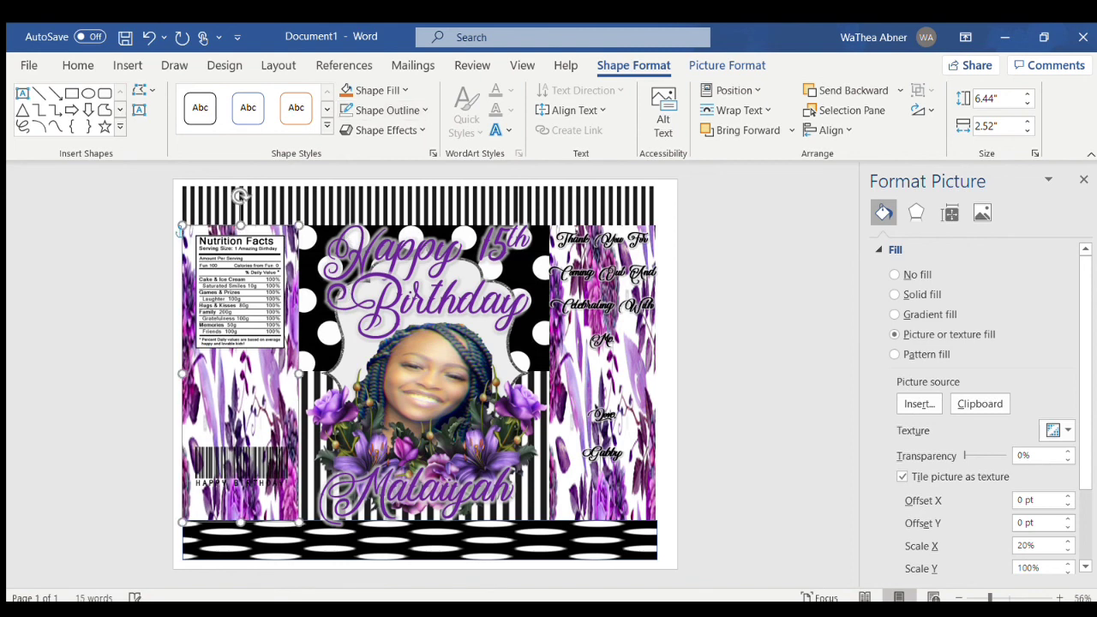
{"action": "left_click", "coordinate": [567, 544]}
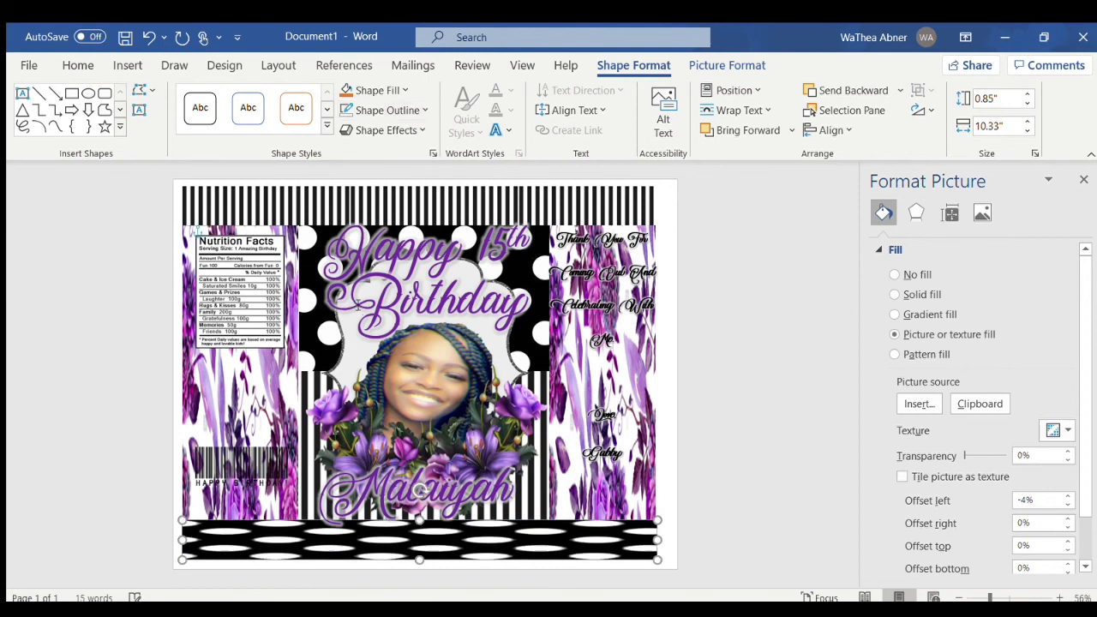
{"action": "left_click", "coordinate": [755, 345]}
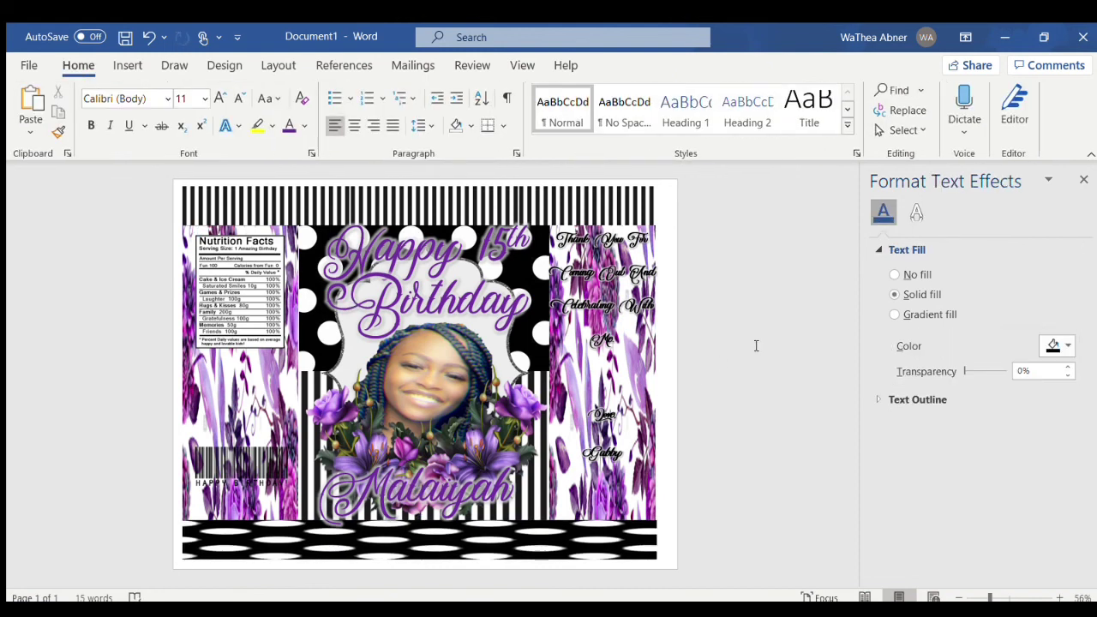